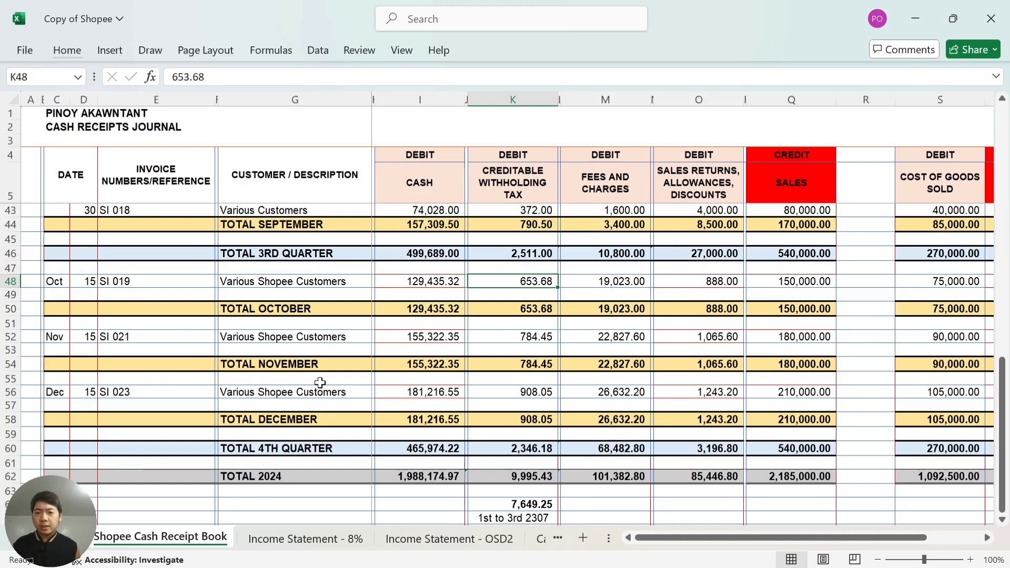
Switch to the 2024.10 to 12 - Shopee workbook's Summary-October sheet.
{"action": "key", "text": "alt+Tab"}
{"action": "key", "text": "alt+Tab"}
{"action": "key", "text": "alt+Tab"}
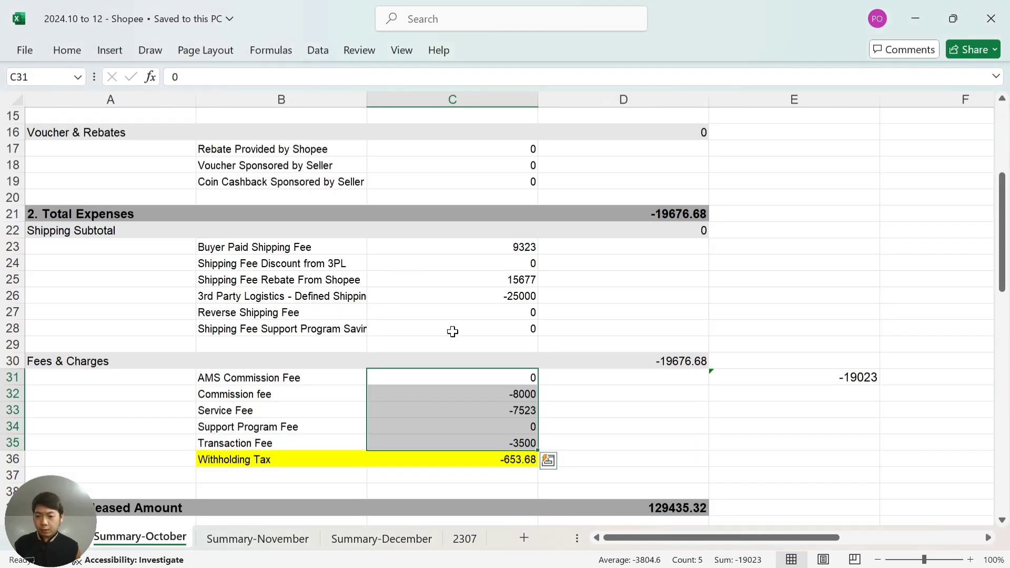
{"action": "left_click", "coordinate": [637, 406]}
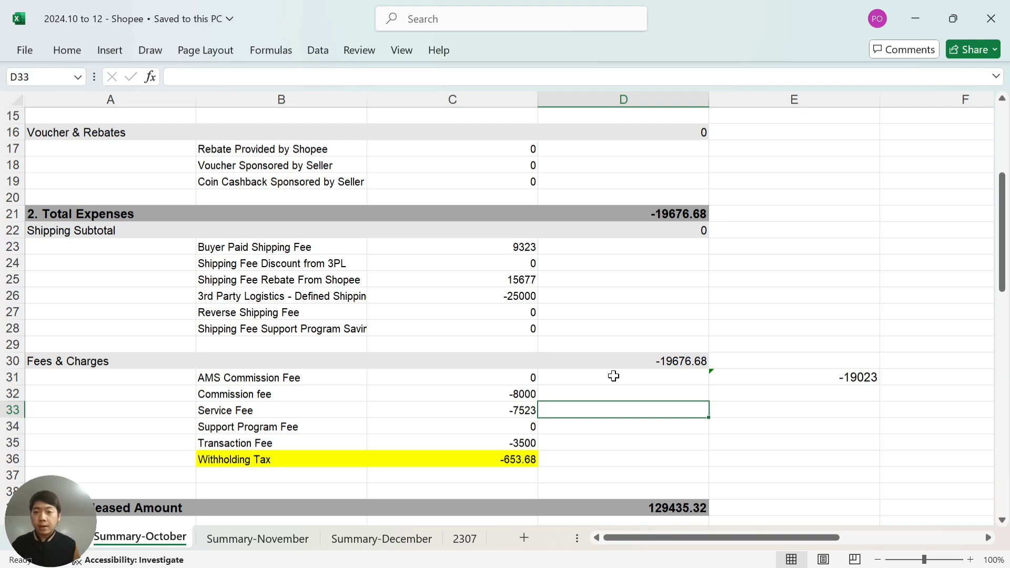
{"action": "scroll", "coordinate": [613, 376], "scroll_direction": "up", "scroll_amount": 5}
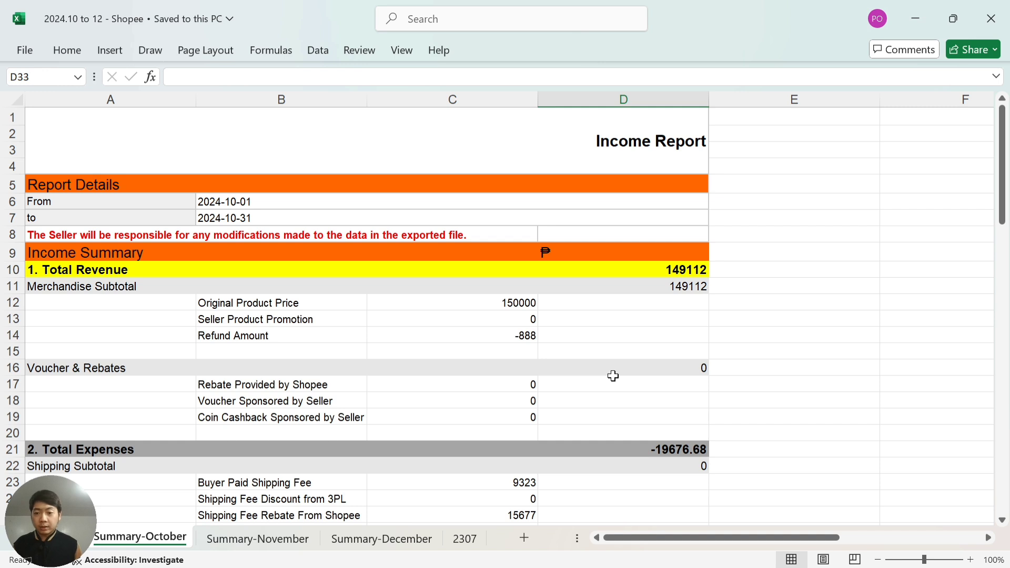
{"action": "left_click", "coordinate": [515, 304]}
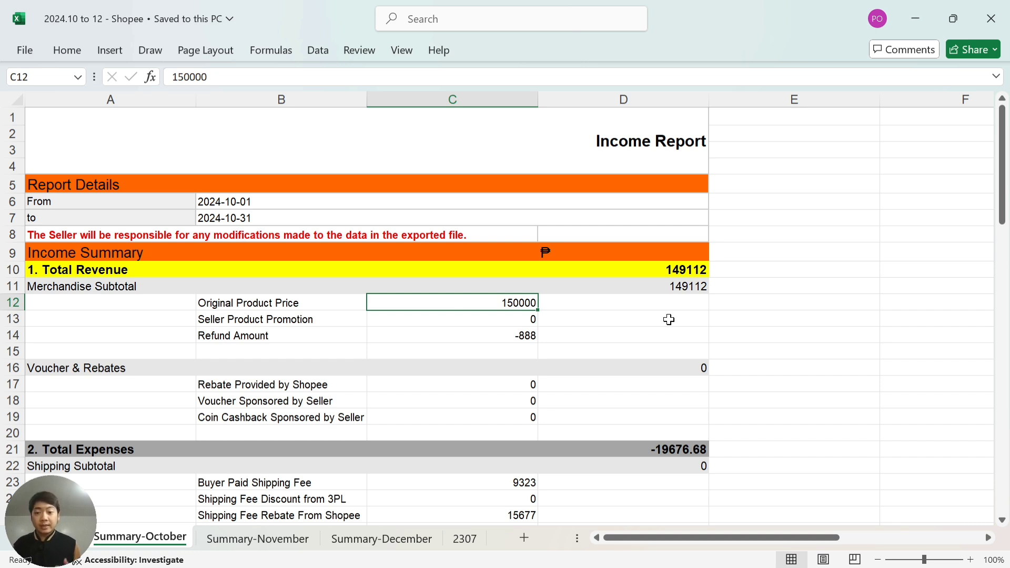
{"action": "key", "text": "Down"}
{"action": "key", "text": "Down"}
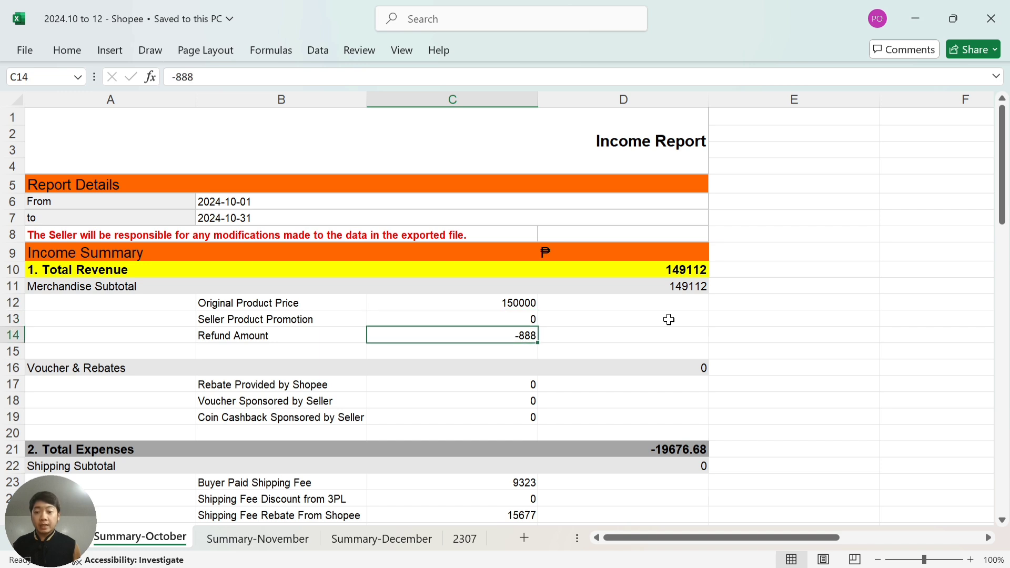
{"action": "key", "text": "Down"}
{"action": "key", "text": "Down"}
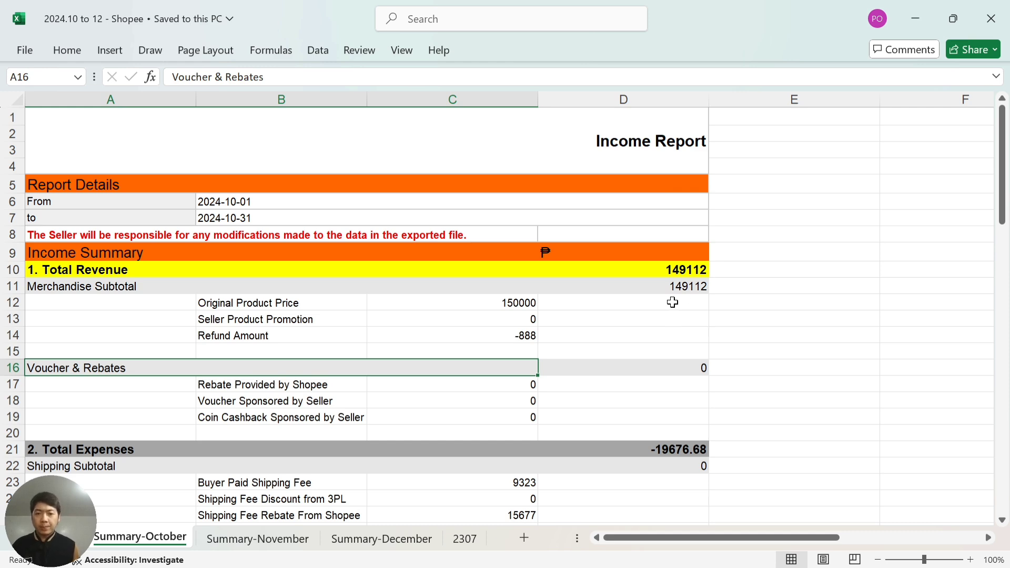
{"action": "key", "text": "alt+Tab"}
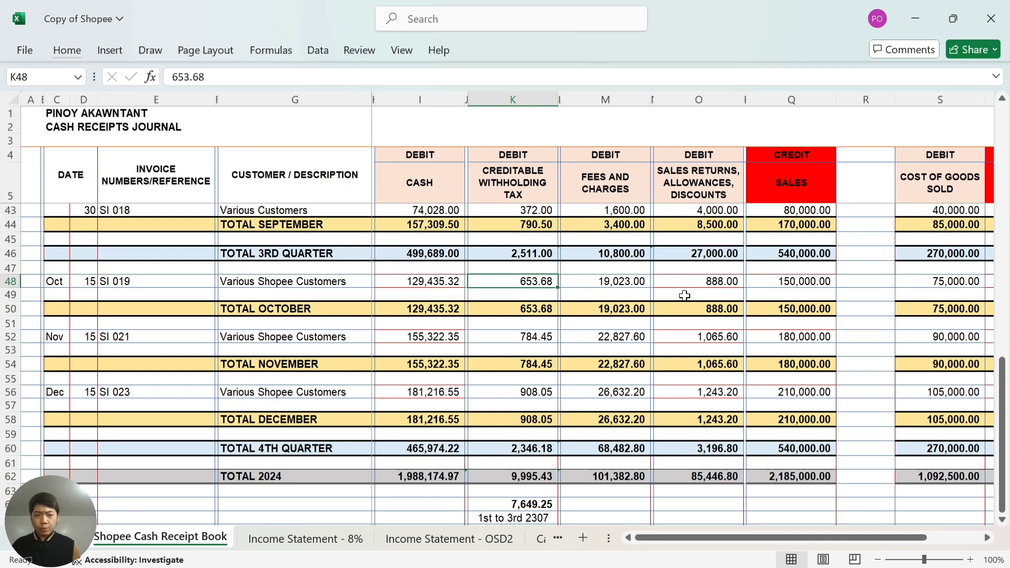
{"action": "key", "text": "Right"}
{"action": "key", "text": "Right"}
{"action": "key", "text": "Right"}
{"action": "key", "text": "Right"}
{"action": "key", "text": "Right"}
{"action": "key", "text": "Right"}
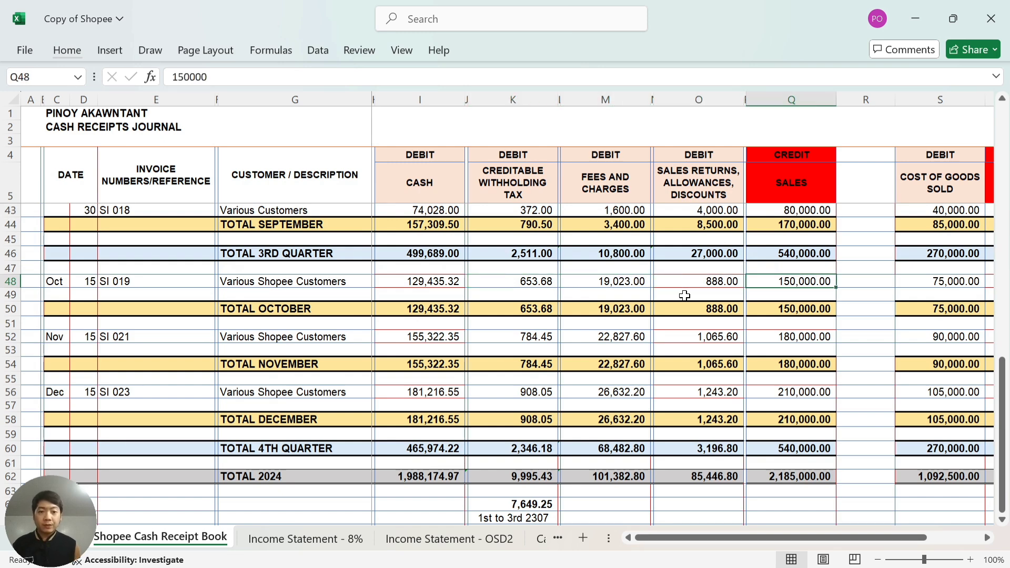
{"action": "key", "text": "alt+Tab"}
{"action": "key", "text": "Right"}
{"action": "key", "text": "Right"}
{"action": "key", "text": "Up"}
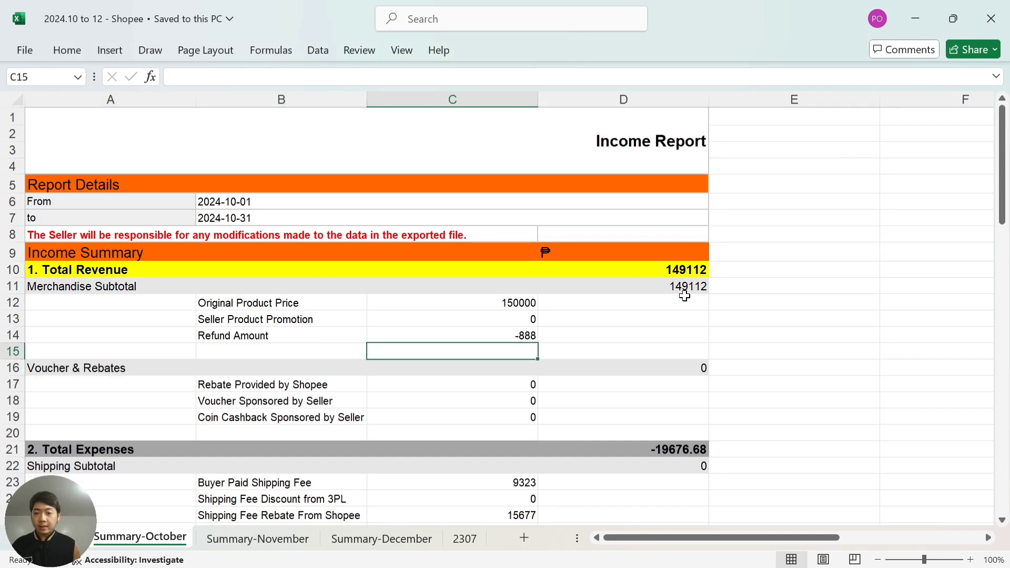
{"action": "key", "text": "Up"}
{"action": "key", "text": "Up"}
{"action": "key", "text": "Up"}
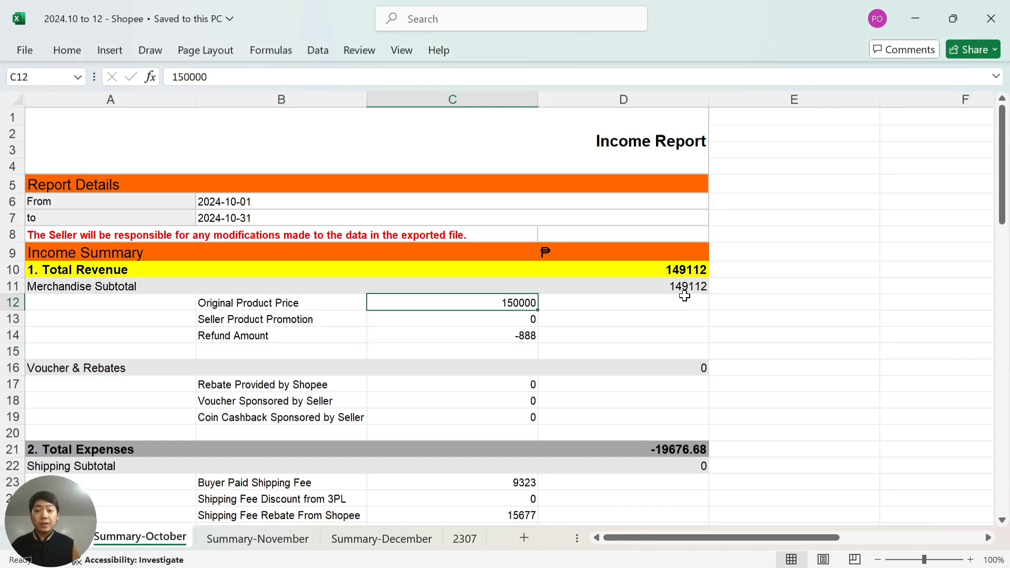
{"action": "key", "text": "Down"}
{"action": "key", "text": "Down"}
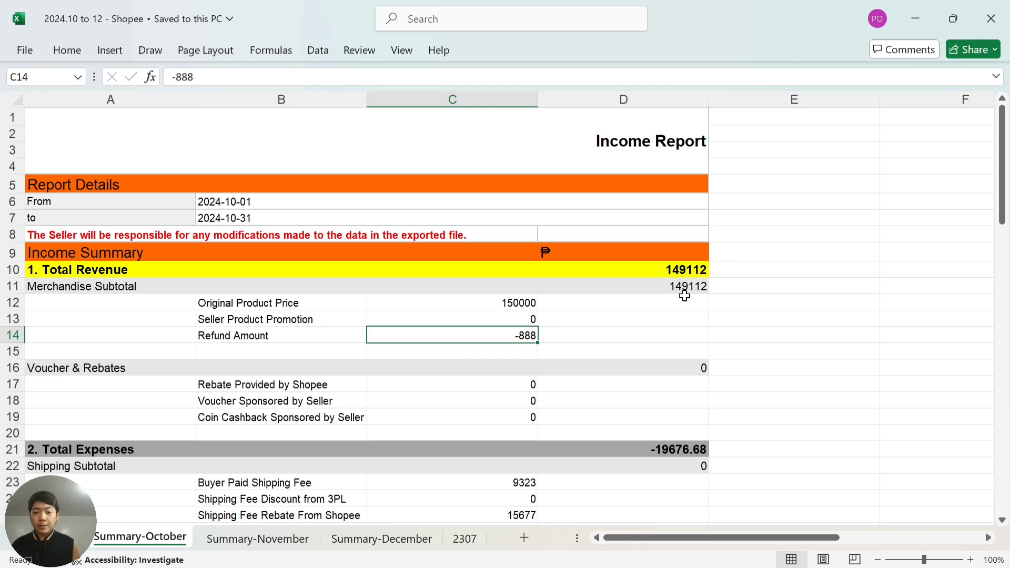
{"action": "key", "text": "alt+Tab"}
{"action": "key", "text": "Left"}
{"action": "key", "text": "Left"}
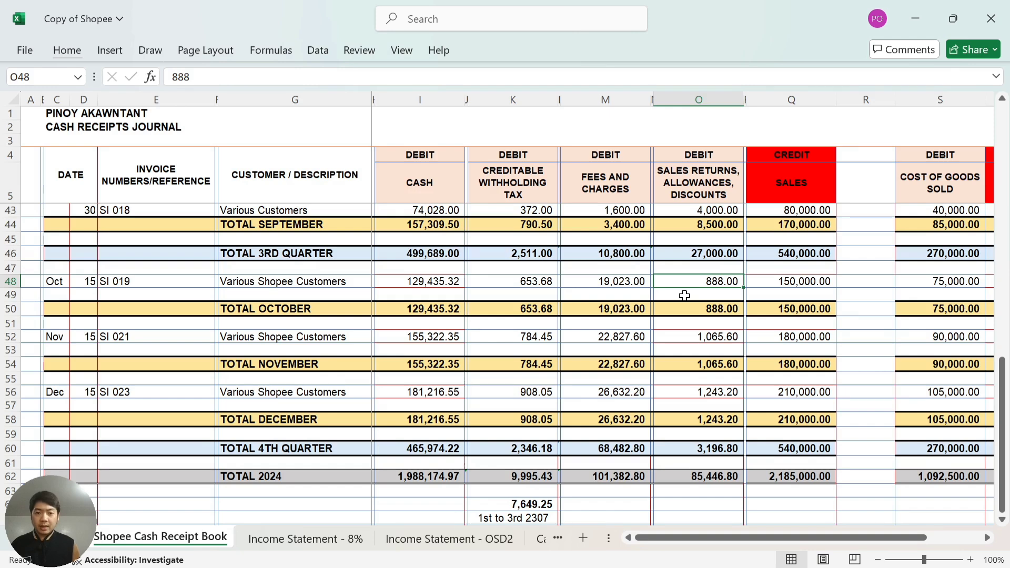
{"action": "key", "text": "Left"}
{"action": "key", "text": "Left"}
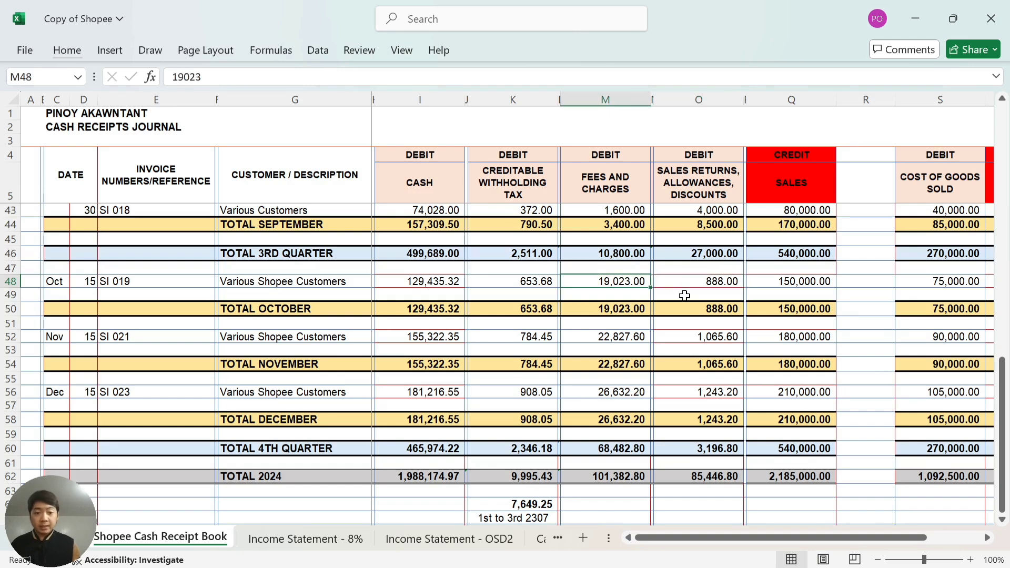
{"action": "key", "text": "alt"}
{"action": "key", "text": "alt+Tab"}
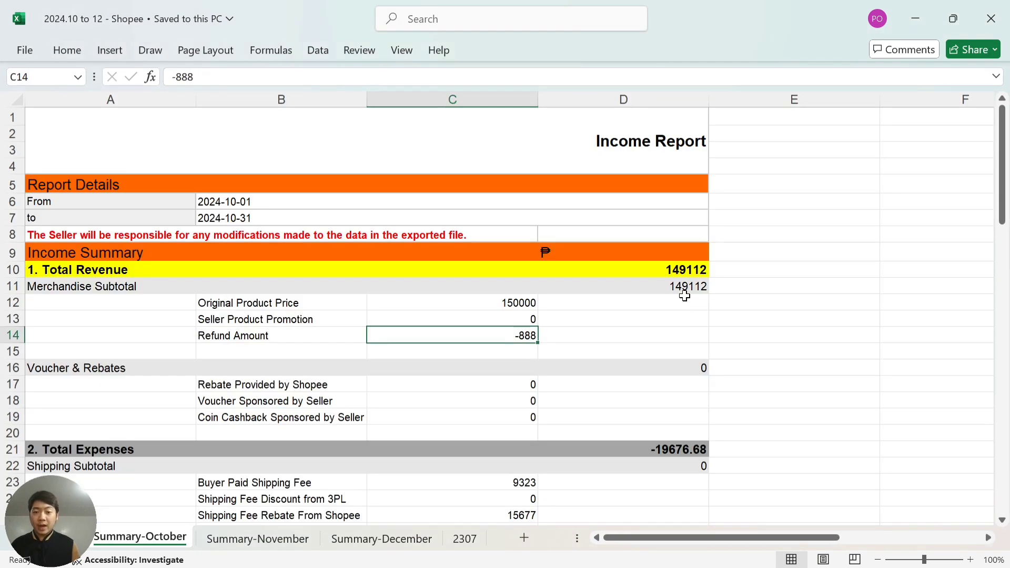
{"action": "key", "text": "Down"}
{"action": "key", "text": "Down"}
{"action": "key", "text": "Down"}
{"action": "key", "text": "Down"}
{"action": "key", "text": "Down"}
{"action": "key", "text": "Down"}
{"action": "key", "text": "Down"}
{"action": "key", "text": "Down"}
{"action": "key", "text": "Down"}
{"action": "key", "text": "Down"}
{"action": "key", "text": "Down"}
{"action": "key", "text": "Down"}
{"action": "key", "text": "Down"}
{"action": "key", "text": "Down"}
{"action": "key", "text": "Down"}
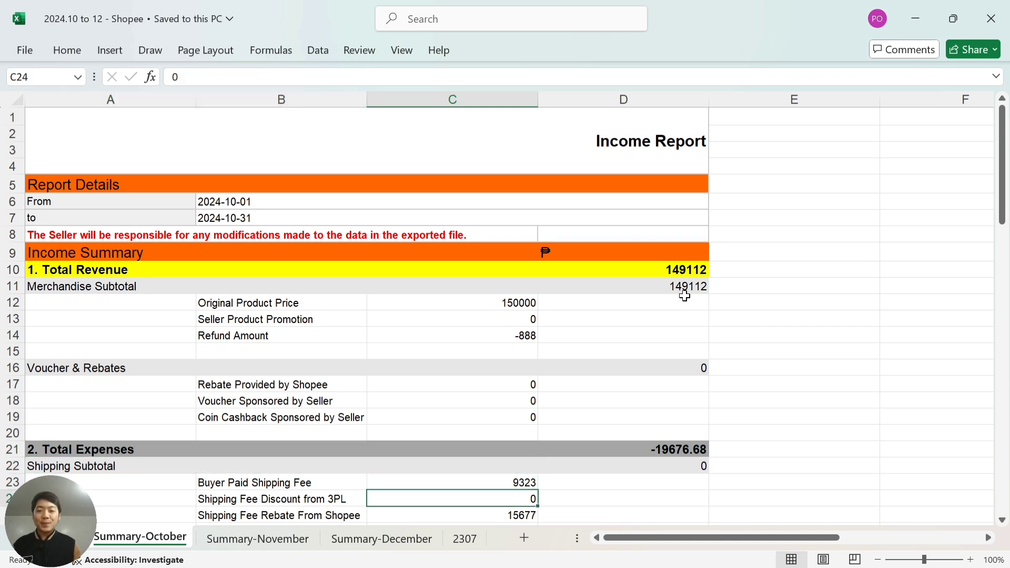
{"action": "key", "text": "Down"}
{"action": "key", "text": "Down"}
{"action": "key", "text": "Down"}
{"action": "key", "text": "Down"}
{"action": "key", "text": "Down"}
{"action": "key", "text": "Down"}
{"action": "key", "text": "Down"}
{"action": "key", "text": "Down"}
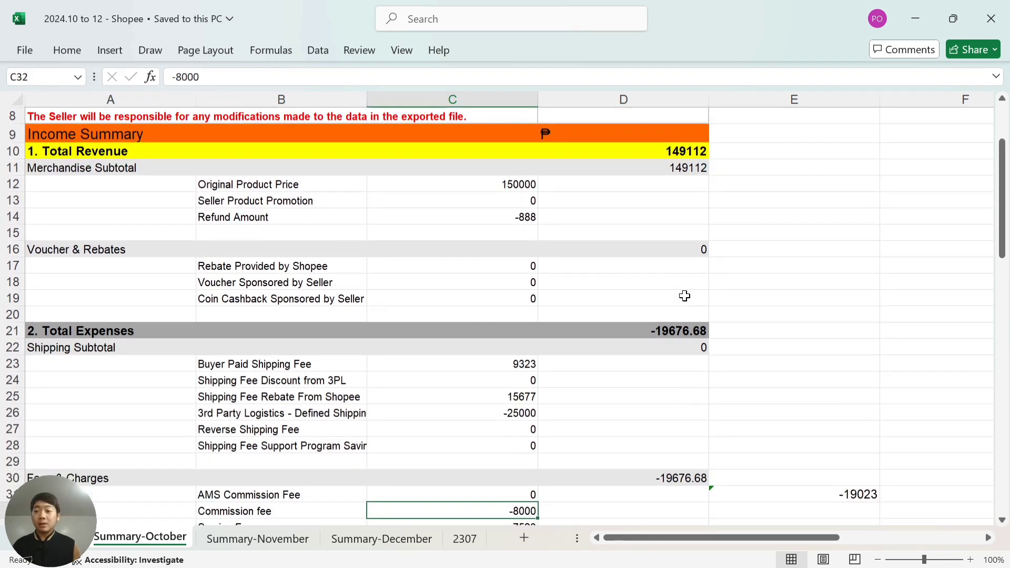
{"action": "key", "text": "Down"}
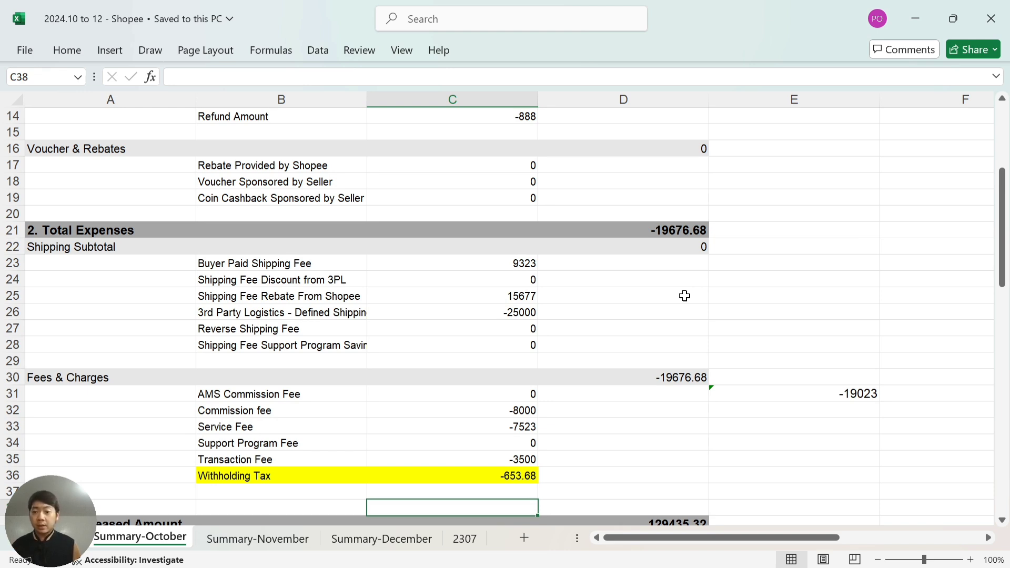
{"action": "key", "text": "Up"}
{"action": "key", "text": "Up"}
{"action": "key", "text": "Up"}
{"action": "key", "text": "Up"}
{"action": "key", "text": "Up"}
{"action": "key", "text": "Up"}
{"action": "key", "text": "Right"}
Select the October fee amounts to confirm they total -19023, then go back to the Copy of Shopee journal.
{"action": "key", "text": "Up"}
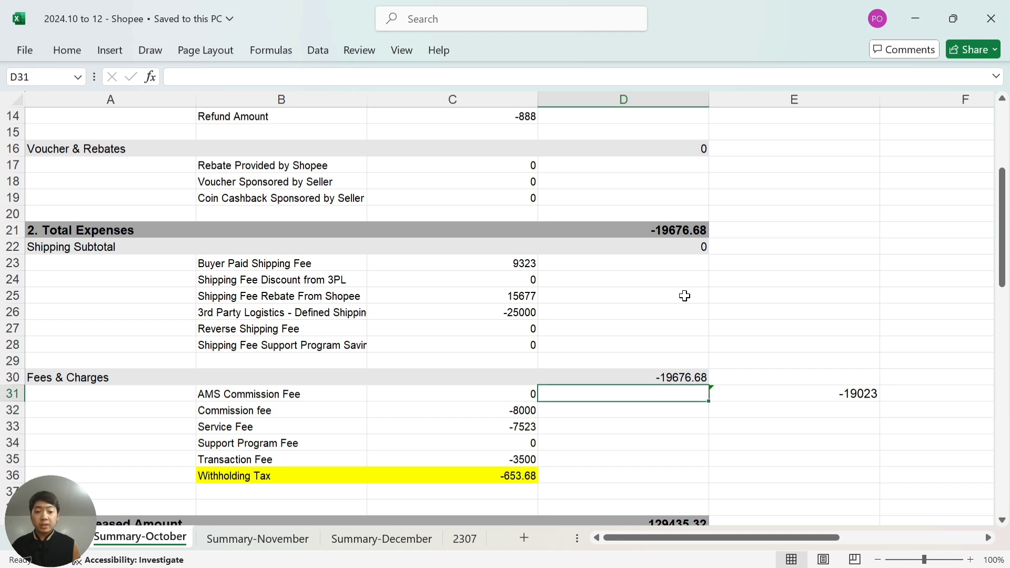
{"action": "key", "text": "Down"}
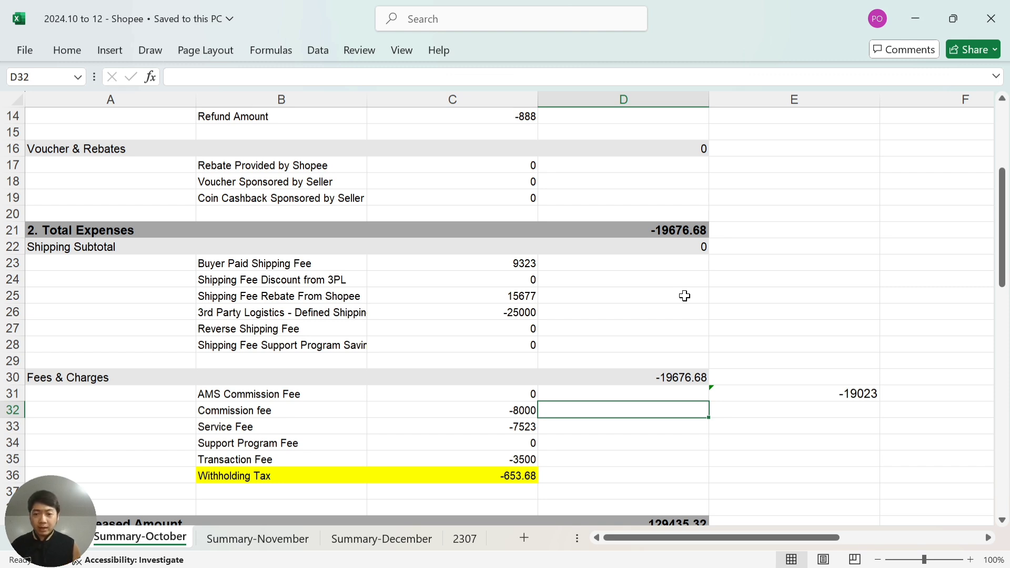
{"action": "key", "text": "Left"}
{"action": "key", "text": "Up"}
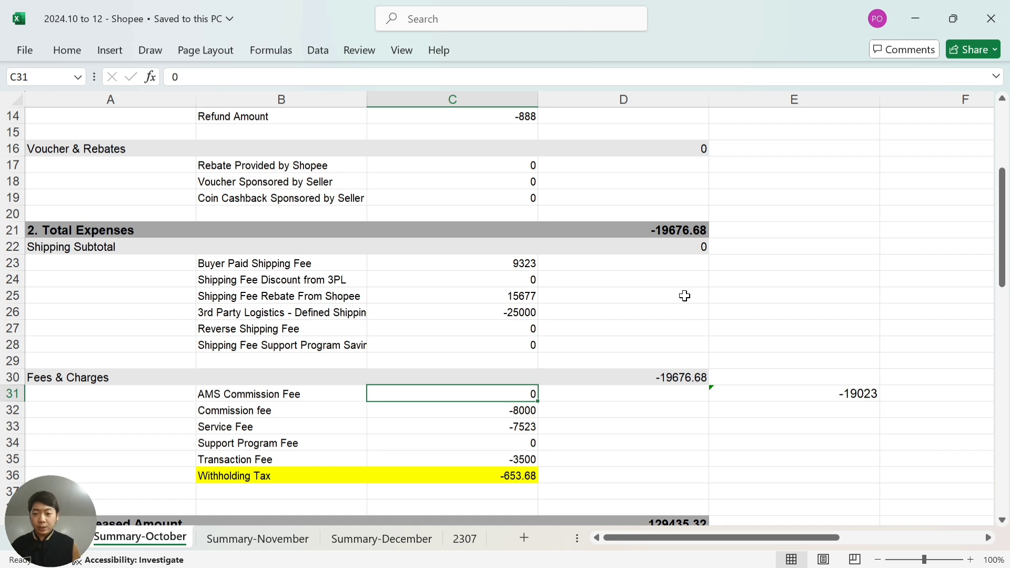
{"action": "key", "text": "shift+Down"}
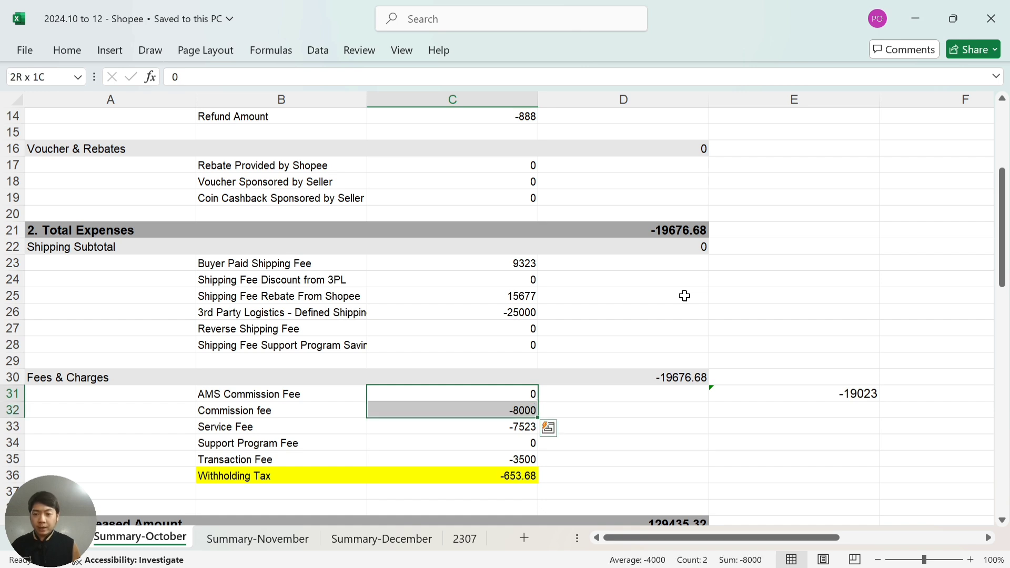
{"action": "key", "text": "shift+Down"}
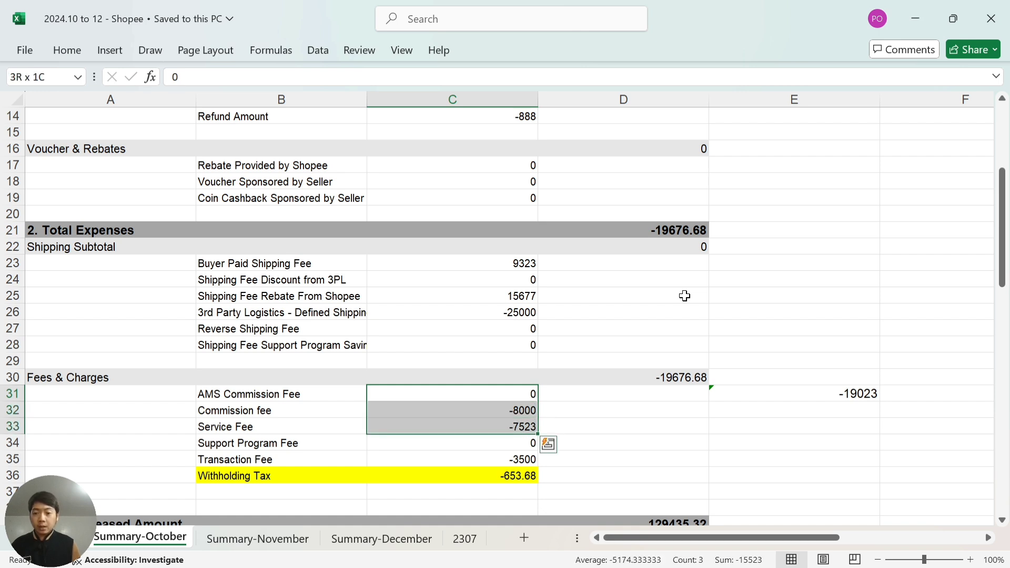
{"action": "key", "text": "shift+Down"}
{"action": "key", "text": "shift+Down"}
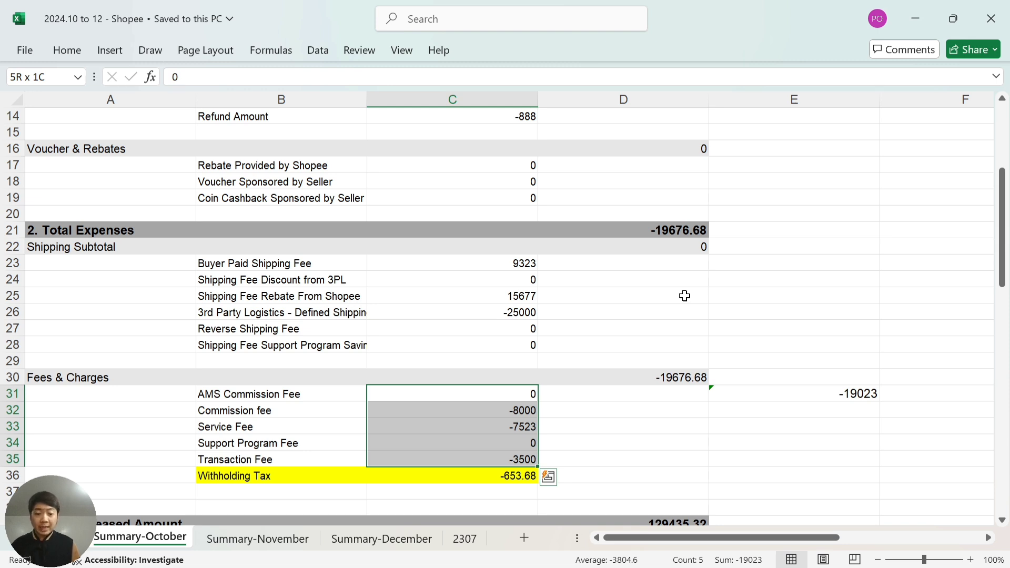
{"action": "key", "text": "Down"}
{"action": "key", "text": "Down"}
{"action": "key", "text": "Down"}
{"action": "key", "text": "Down"}
{"action": "key", "text": "Down"}
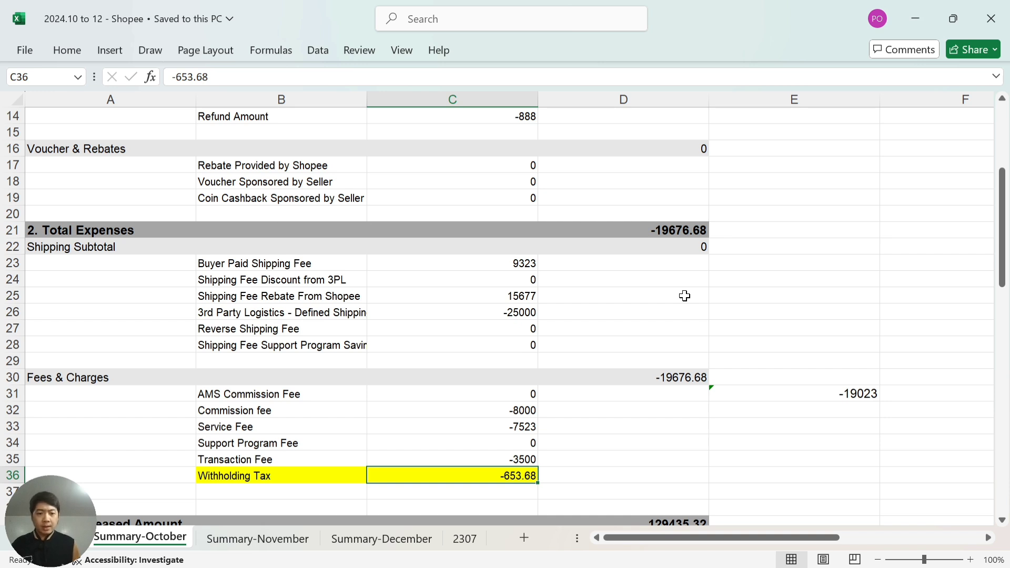
{"action": "key", "text": "Up"}
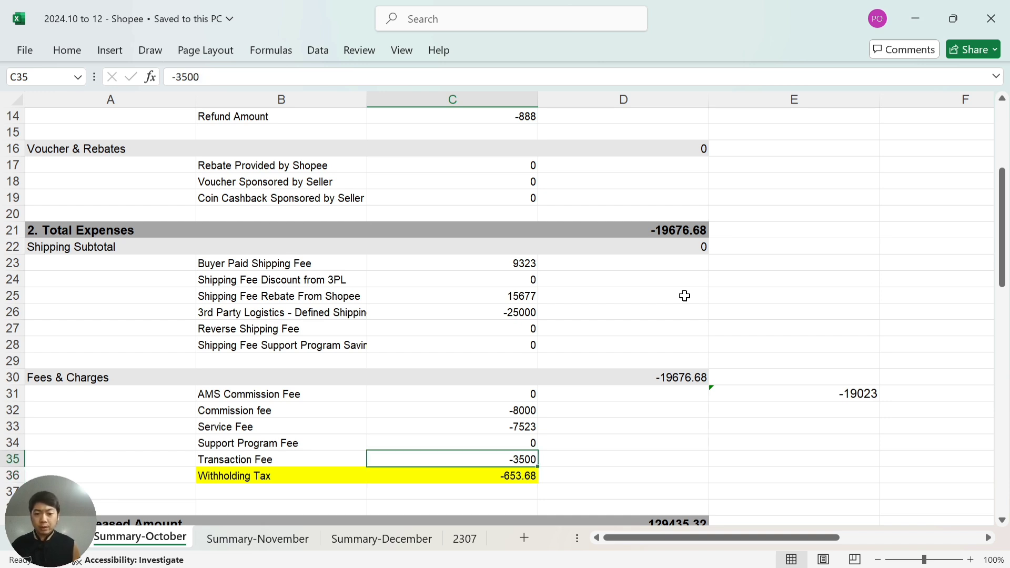
{"action": "key", "text": "shift+Up"}
{"action": "key", "text": "shift+Up"}
{"action": "key", "text": "shift+Up"}
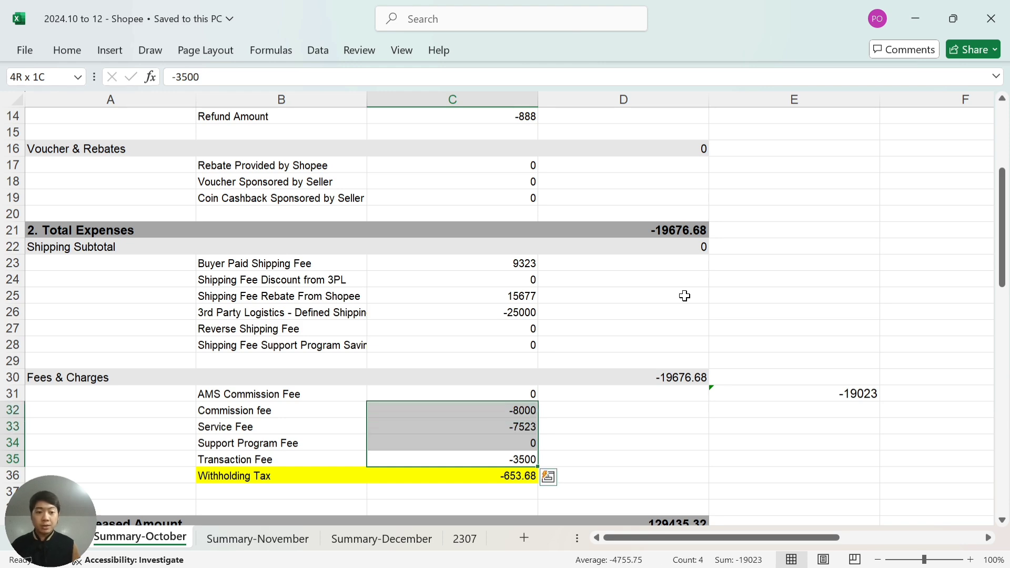
{"action": "key", "text": "alt+Tab"}
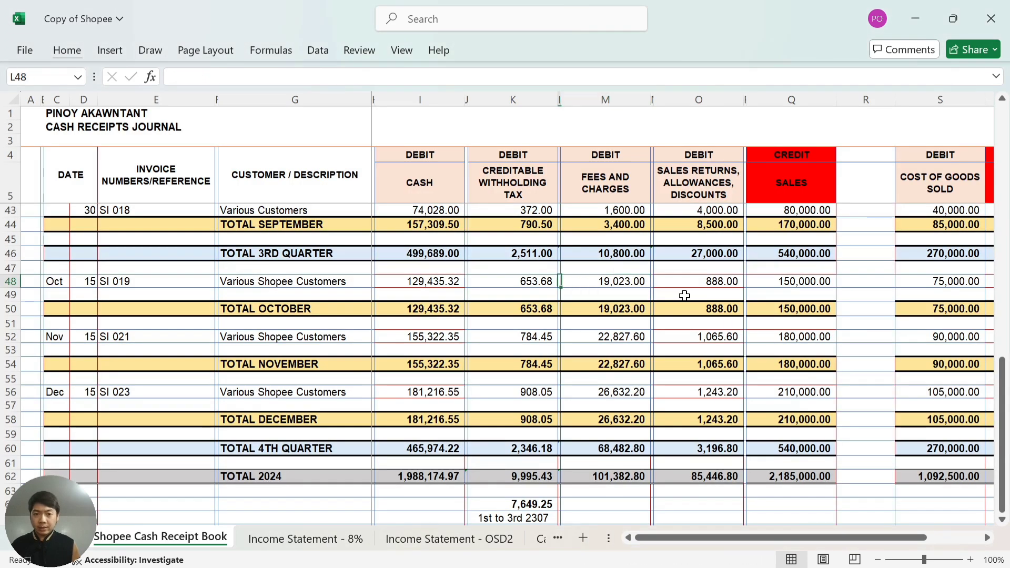
Review the journal's October fees and charges, 653.68 withholding tax and 129,435.32 cash.
{"action": "key", "text": "Right"}
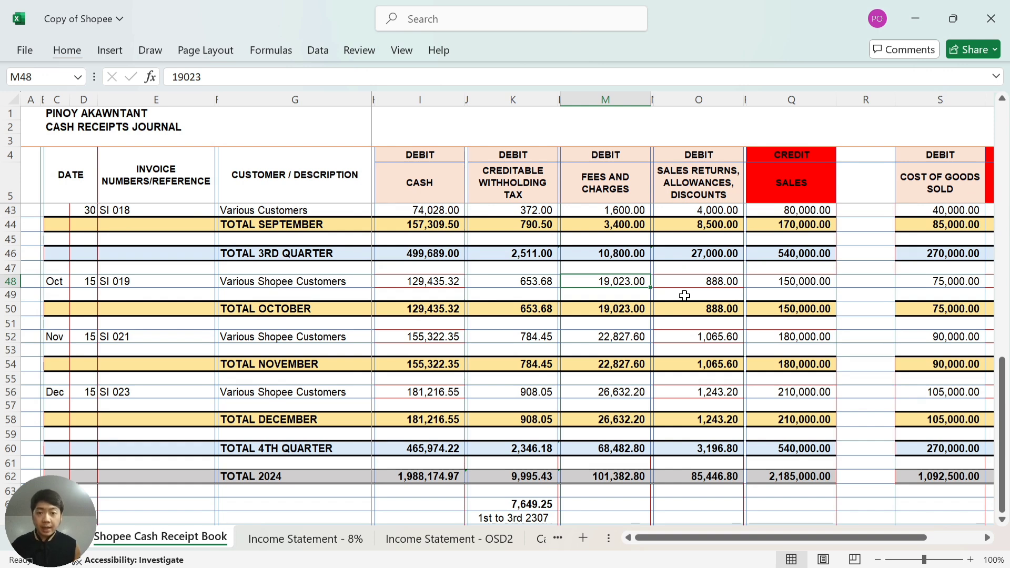
{"action": "key", "text": "Left"}
{"action": "key", "text": "Left"}
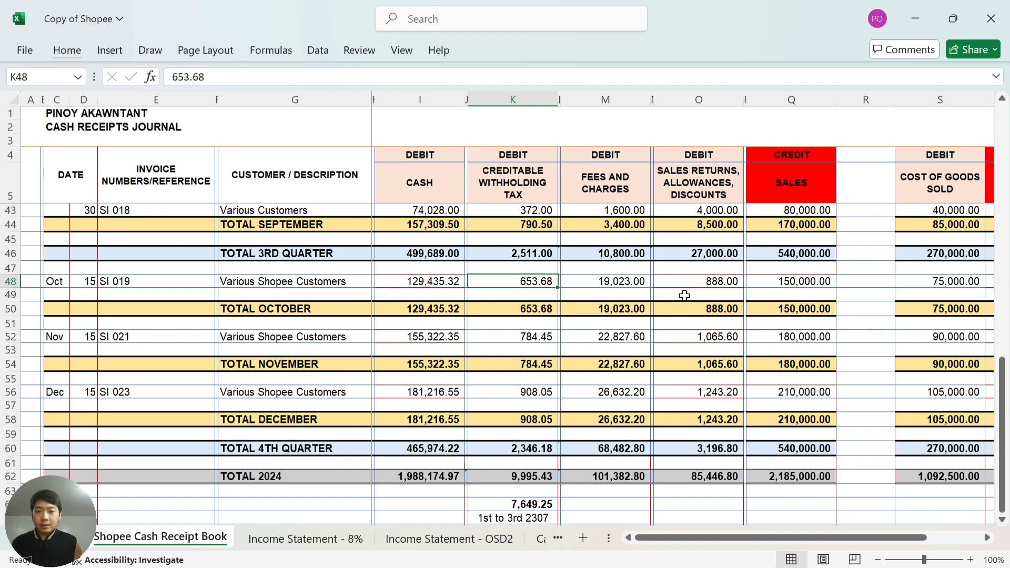
{"action": "key", "text": "Left"}
{"action": "key", "text": "Left"}
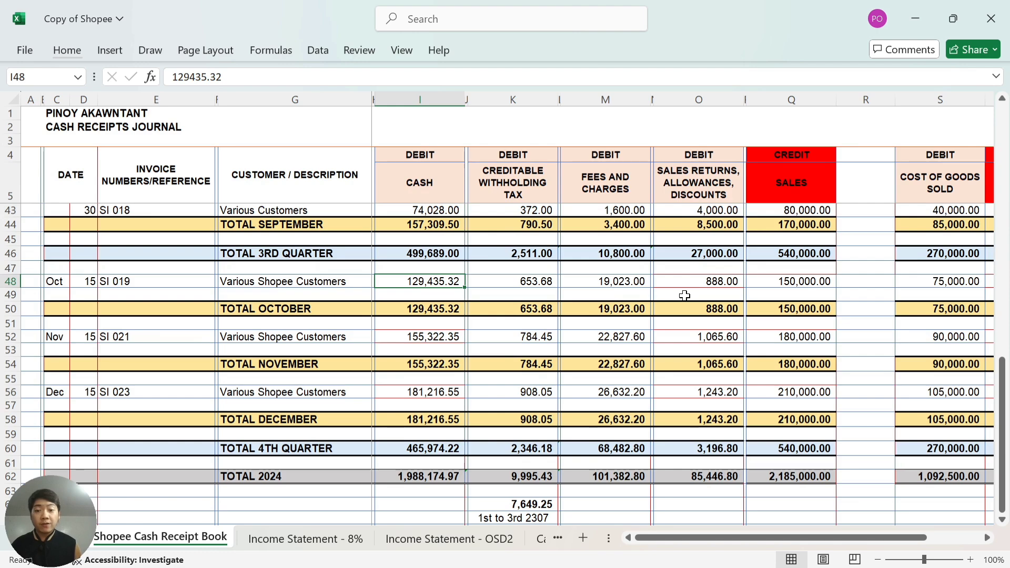
Review the October summary figures in the Shopee income report.
{"action": "key", "text": "alt+Tab"}
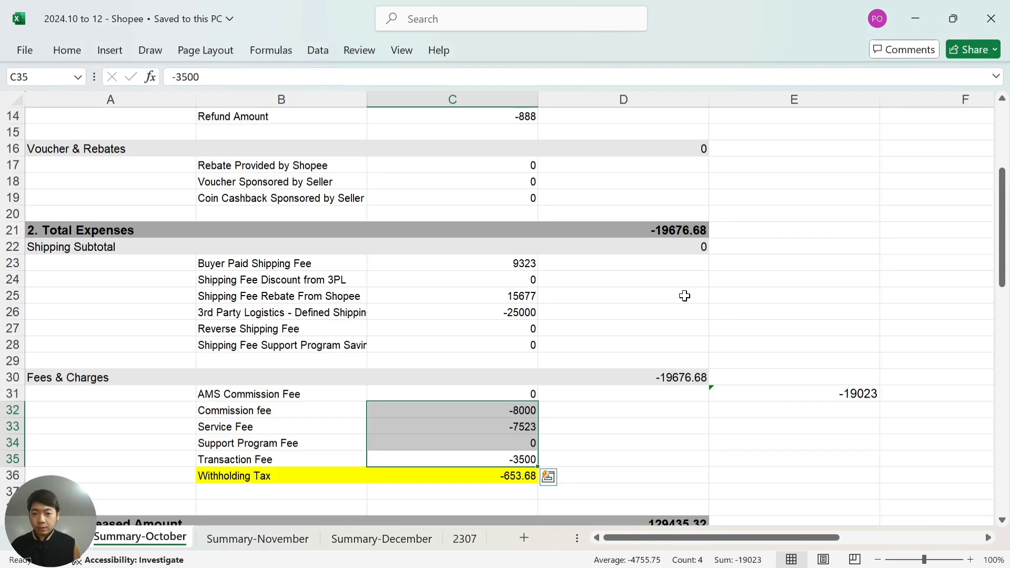
{"action": "key", "text": "Down"}
{"action": "key", "text": "Down"}
{"action": "key", "text": "Down"}
{"action": "key", "text": "Down"}
{"action": "key", "text": "Down"}
{"action": "key", "text": "Down"}
{"action": "key", "text": "Down"}
{"action": "key", "text": "Down"}
{"action": "key", "text": "Down"}
{"action": "key", "text": "Down"}
{"action": "key", "text": "Down"}
{"action": "key", "text": "Down"}
{"action": "key", "text": "Down"}
{"action": "key", "text": "Down"}
{"action": "key", "text": "Down"}
{"action": "key", "text": "Down"}
{"action": "key", "text": "Down"}
{"action": "key", "text": "Down"}
{"action": "key", "text": "Down"}
{"action": "key", "text": "Down"}
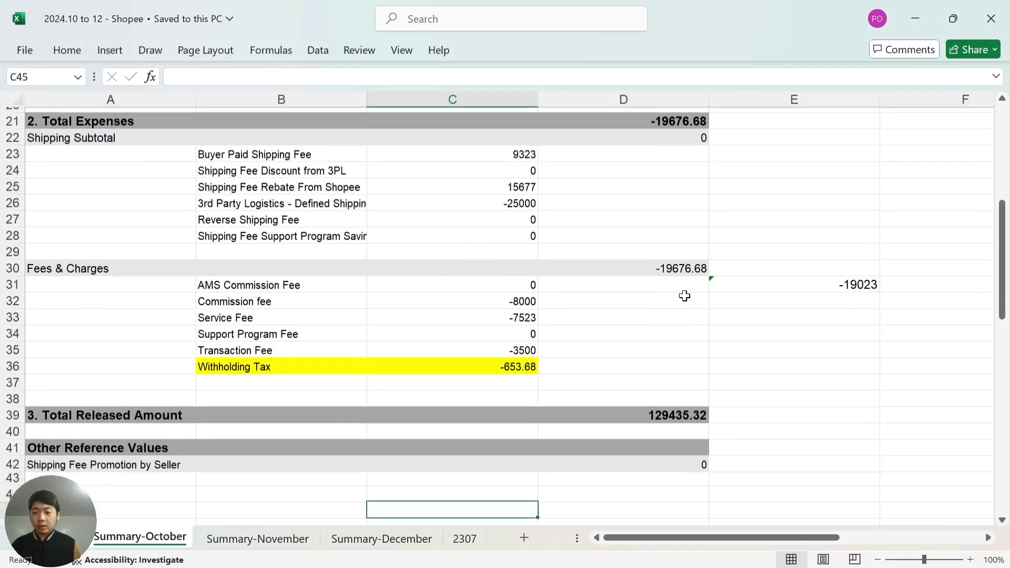
{"action": "key", "text": "Up"}
{"action": "key", "text": "Up"}
{"action": "key", "text": "Up"}
{"action": "key", "text": "Up"}
{"action": "key", "text": "Up"}
{"action": "key", "text": "Up"}
{"action": "key", "text": "Up"}
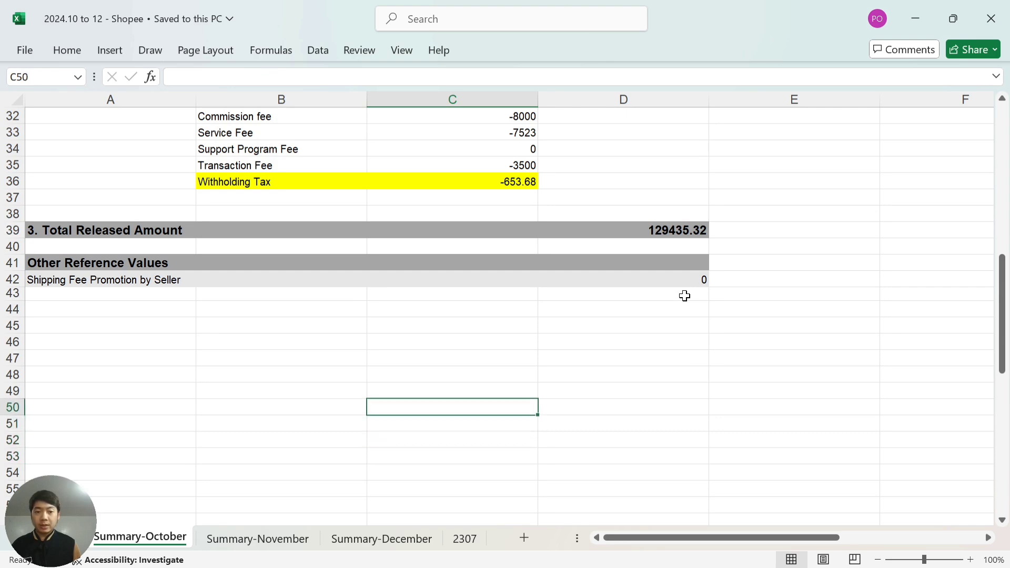
{"action": "key", "text": "Right"}
{"action": "key", "text": "Up"}
{"action": "key", "text": "Up"}
{"action": "key", "text": "Up"}
{"action": "key", "text": "Up"}
{"action": "key", "text": "Up"}
{"action": "key", "text": "Up"}
{"action": "key", "text": "Up"}
{"action": "key", "text": "Up"}
{"action": "key", "text": "Up"}
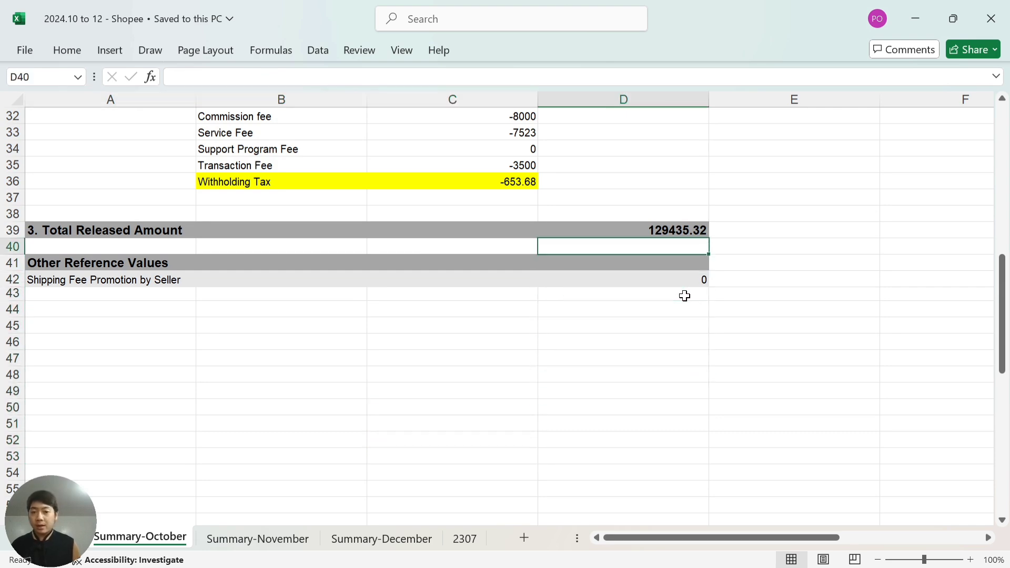
Check the journal's November row (155,322.35 cash, 22,827.60 fees) and the TOTAL NOVEMBER and TOTAL 2024 formulas.
{"action": "key", "text": "alt+Tab"}
{"action": "key", "text": "Down"}
{"action": "key", "text": "Down"}
{"action": "key", "text": "Down"}
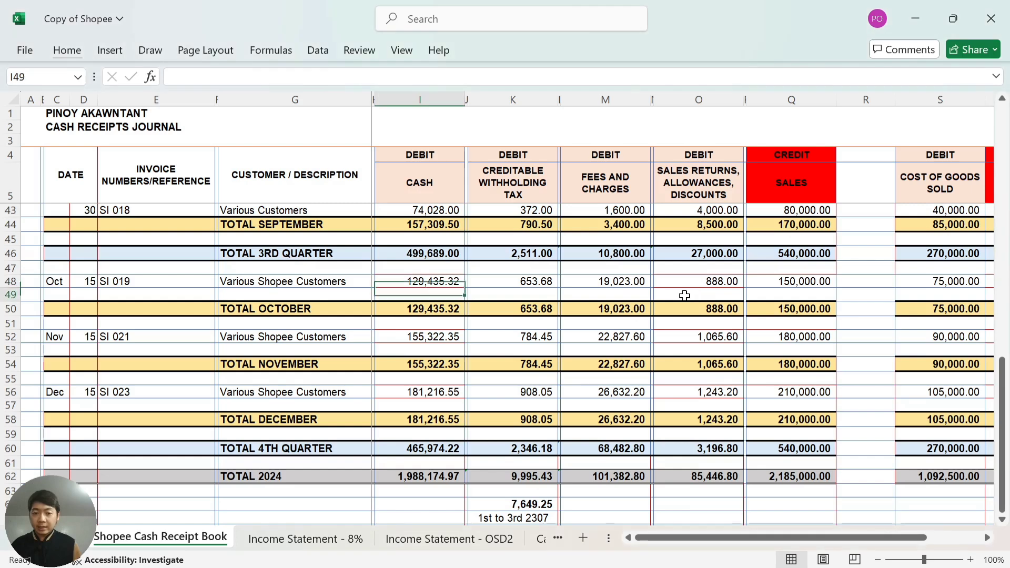
{"action": "key", "text": "Down"}
{"action": "key", "text": "Right"}
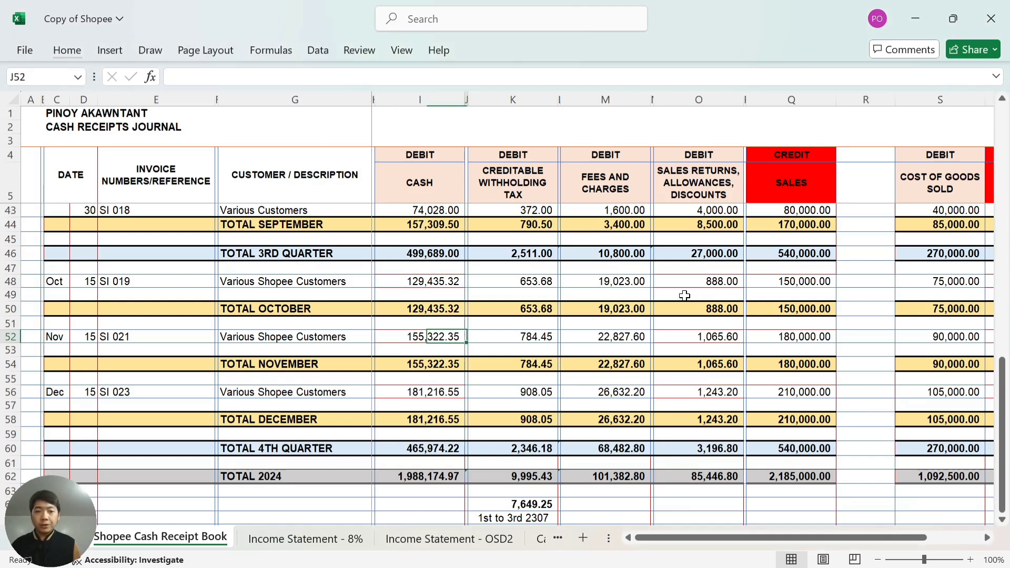
{"action": "key", "text": "Right"}
{"action": "key", "text": "Right"}
{"action": "key", "text": "Right"}
{"action": "key", "text": "Right"}
{"action": "key", "text": "Right"}
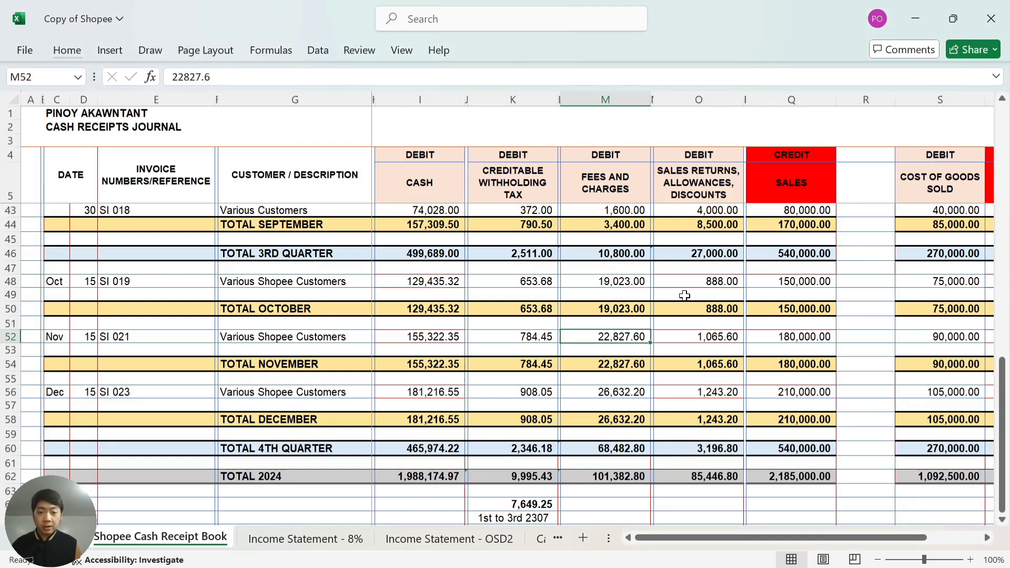
{"action": "key", "text": "Left"}
{"action": "key", "text": "Left"}
{"action": "key", "text": "Left"}
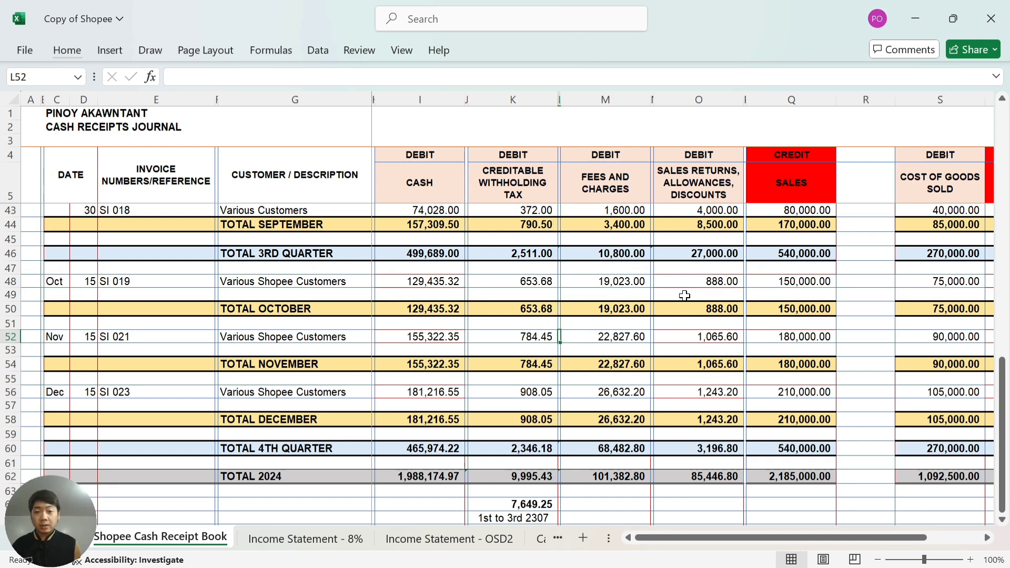
{"action": "key", "text": "Left"}
{"action": "key", "text": "Left"}
{"action": "key", "text": "Down"}
{"action": "key", "text": "Down"}
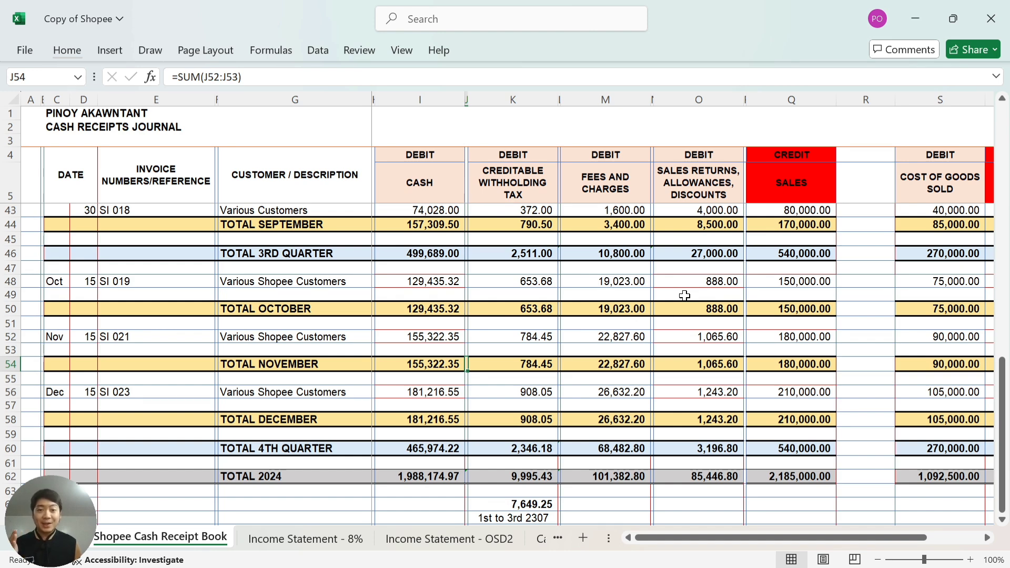
{"action": "key", "text": "Down"}
{"action": "key", "text": "Down"}
{"action": "key", "text": "Down"}
{"action": "key", "text": "Down"}
{"action": "key", "text": "Down"}
{"action": "key", "text": "Down"}
{"action": "key", "text": "Down"}
{"action": "key", "text": "Down"}
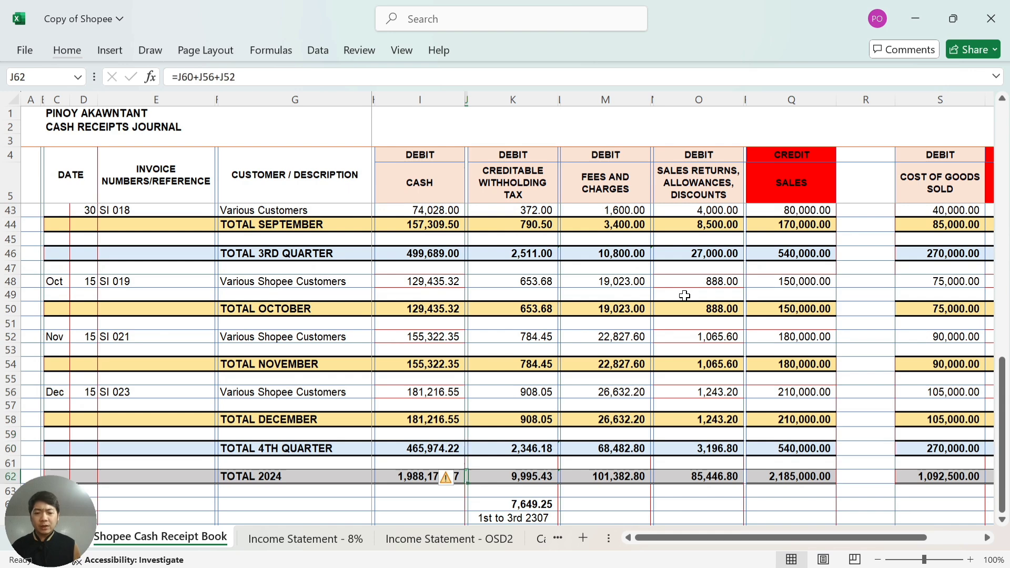
{"action": "key", "text": "Down"}
{"action": "key", "text": "Down"}
{"action": "key", "text": "Down"}
{"action": "key", "text": "Down"}
{"action": "key", "text": "Down"}
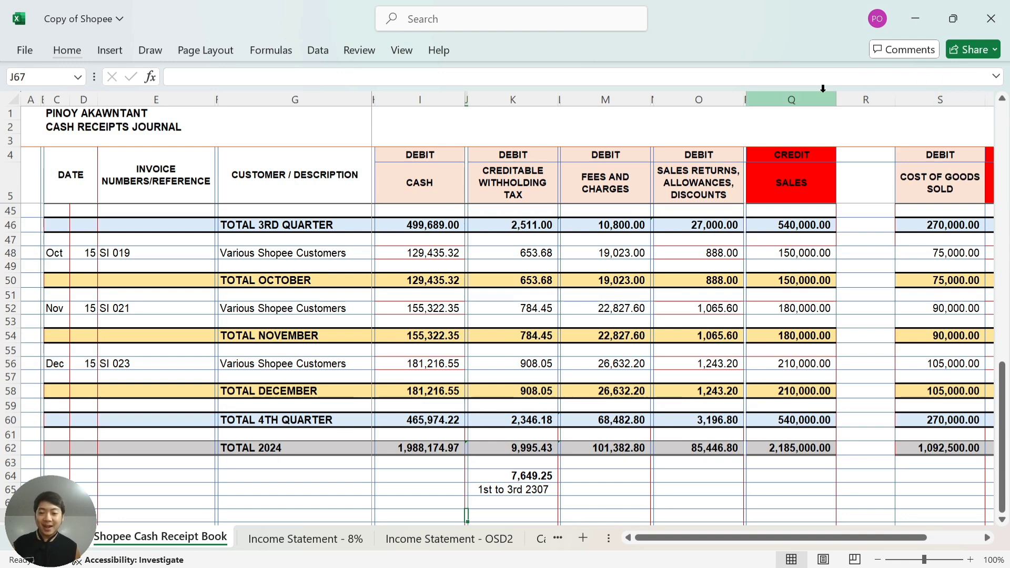
Compare the income statement's Gross Sales with the journal's 2024 total sales of 2,185,000.00.
{"action": "left_click", "coordinate": [456, 537]}
{"action": "scroll", "coordinate": [587, 263], "scroll_direction": "up", "scroll_amount": 1}
{"action": "left_click", "coordinate": [675, 203]}
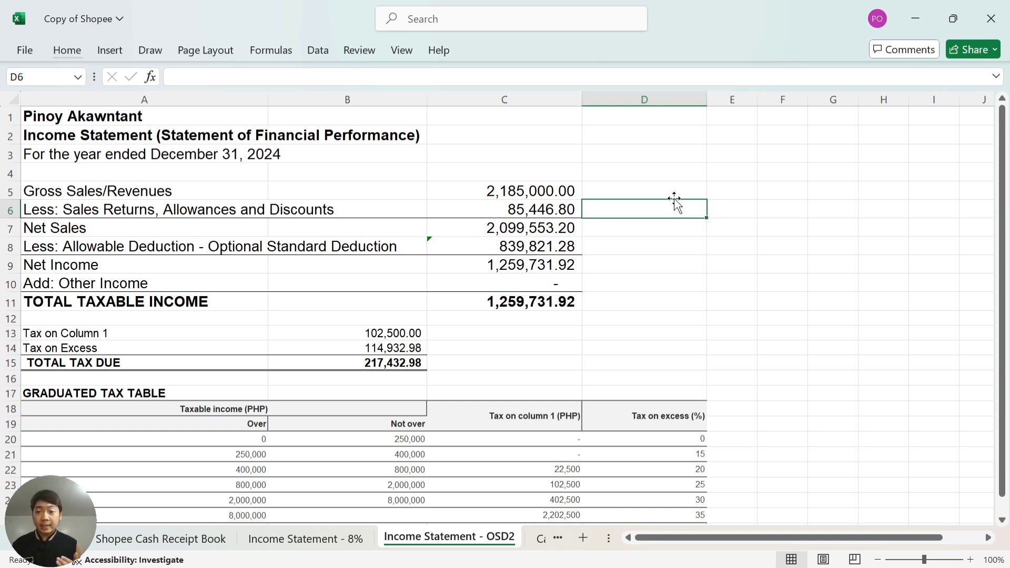
{"action": "left_click", "coordinate": [675, 197]}
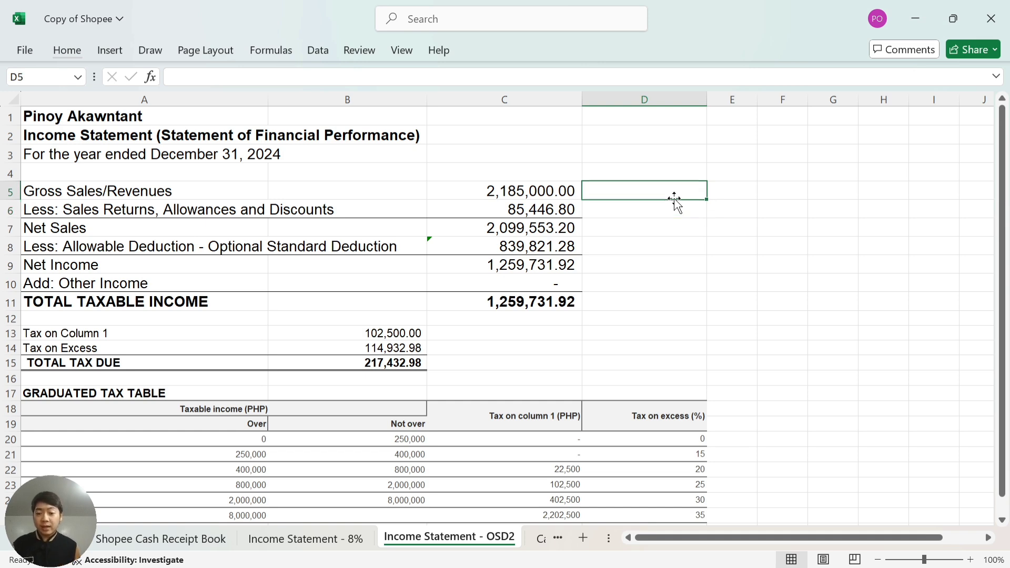
{"action": "left_click", "coordinate": [205, 541]}
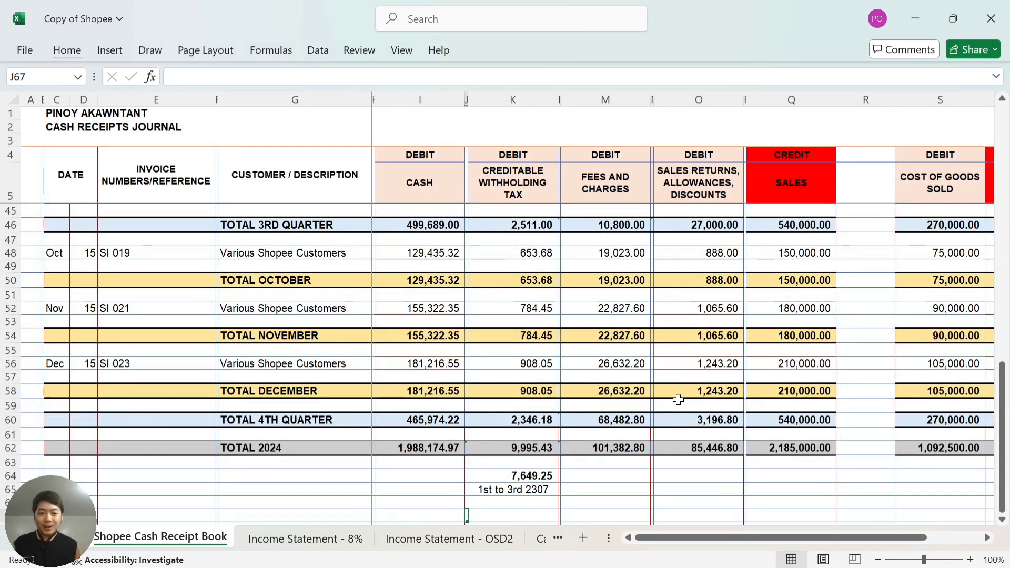
{"action": "left_click", "coordinate": [803, 450]}
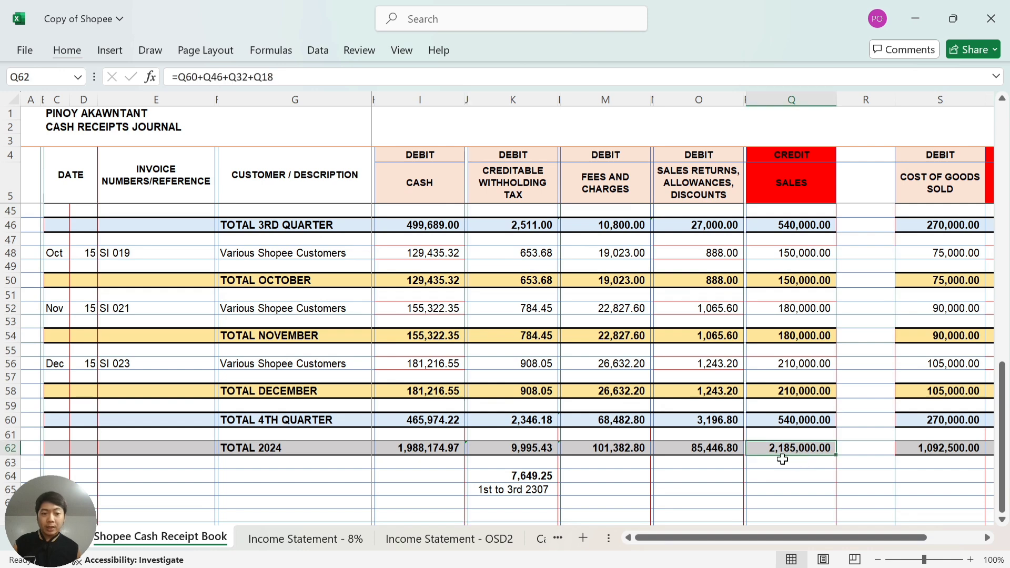
Compare the income statement's returns line with the journal's 2024 returns total of 85,446.80.
{"action": "left_click", "coordinate": [449, 539]}
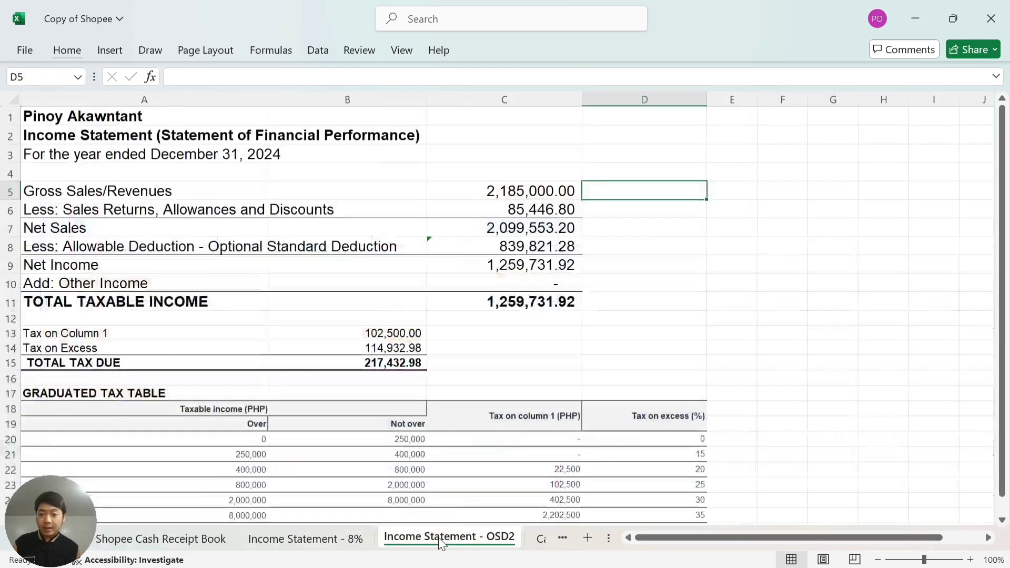
{"action": "left_click", "coordinate": [632, 214]}
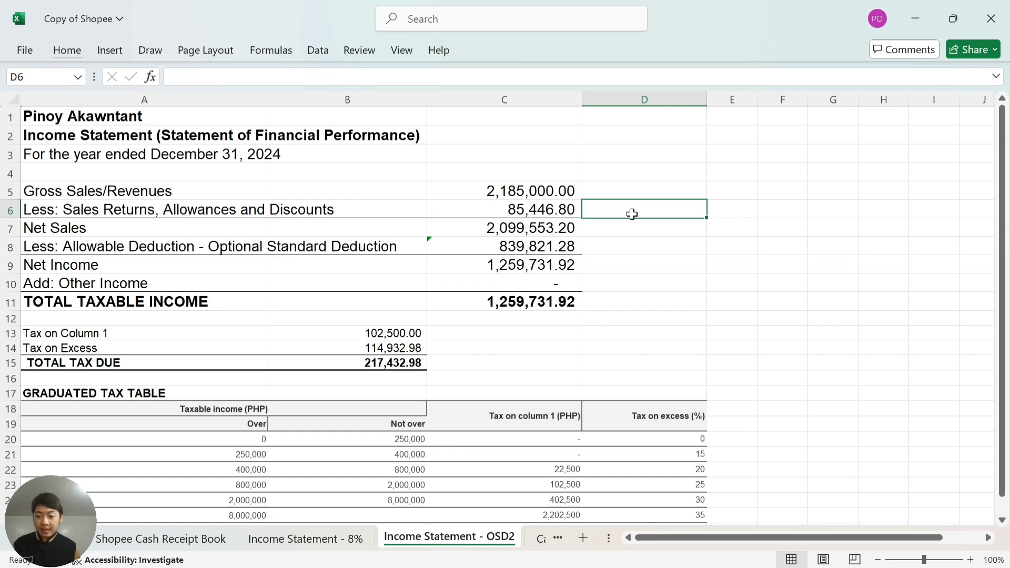
{"action": "left_click", "coordinate": [200, 537]}
{"action": "left_click", "coordinate": [713, 454]}
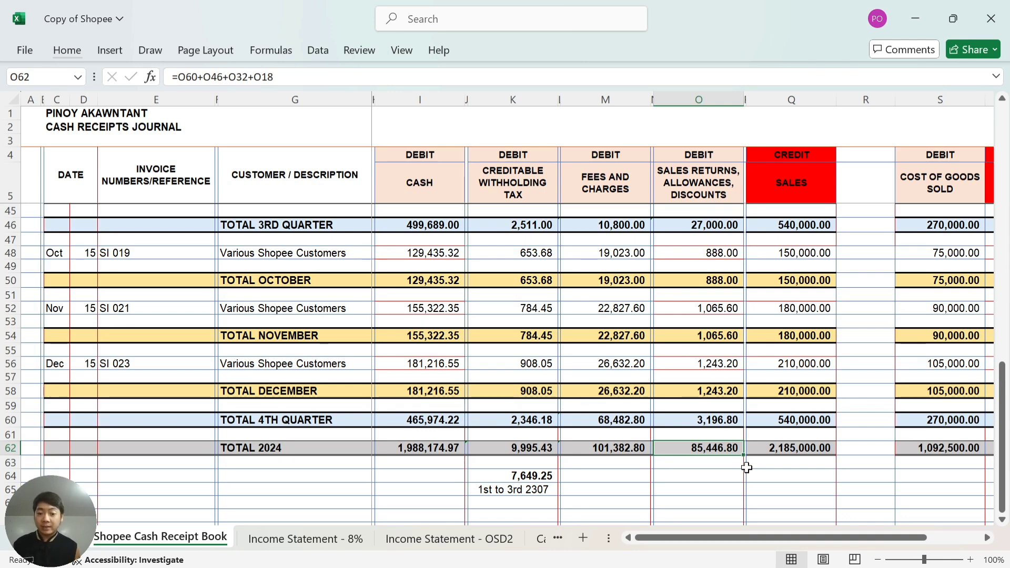
{"action": "left_click", "coordinate": [477, 542]}
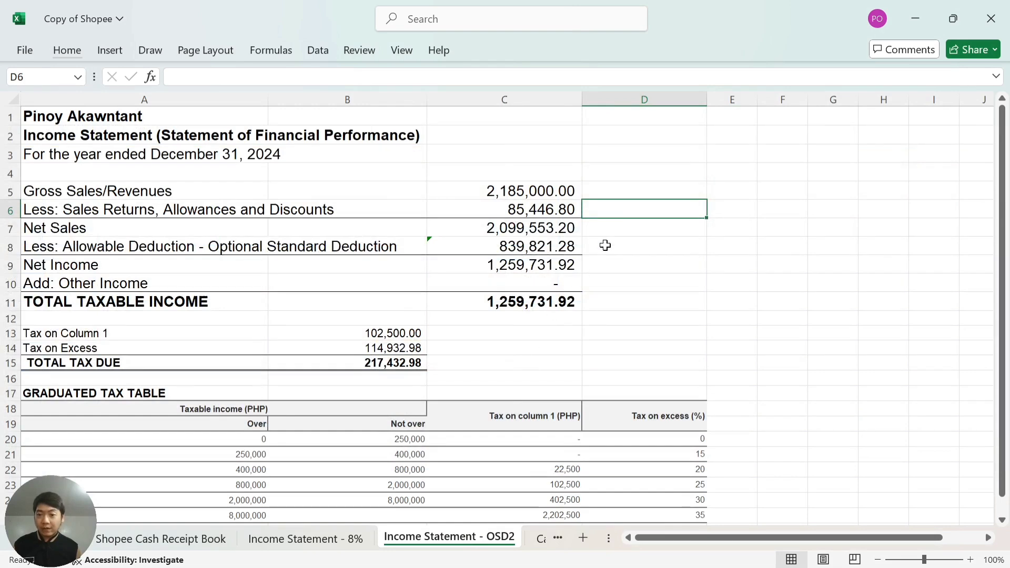
{"action": "left_click", "coordinate": [623, 229]}
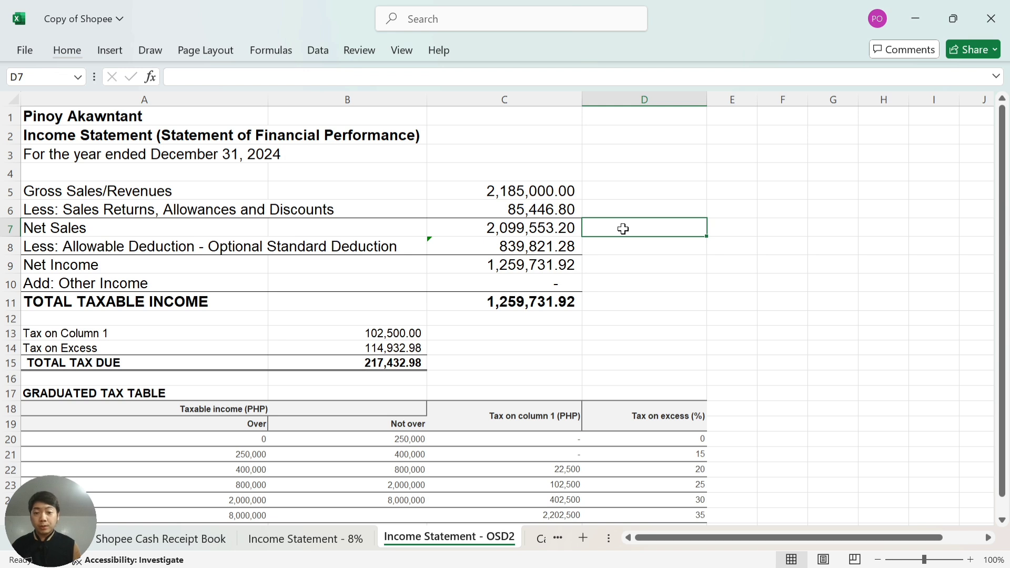
Enter =C7*.4 beside Net Sales to get 839,821.28.
{"action": "type", "text": "="}
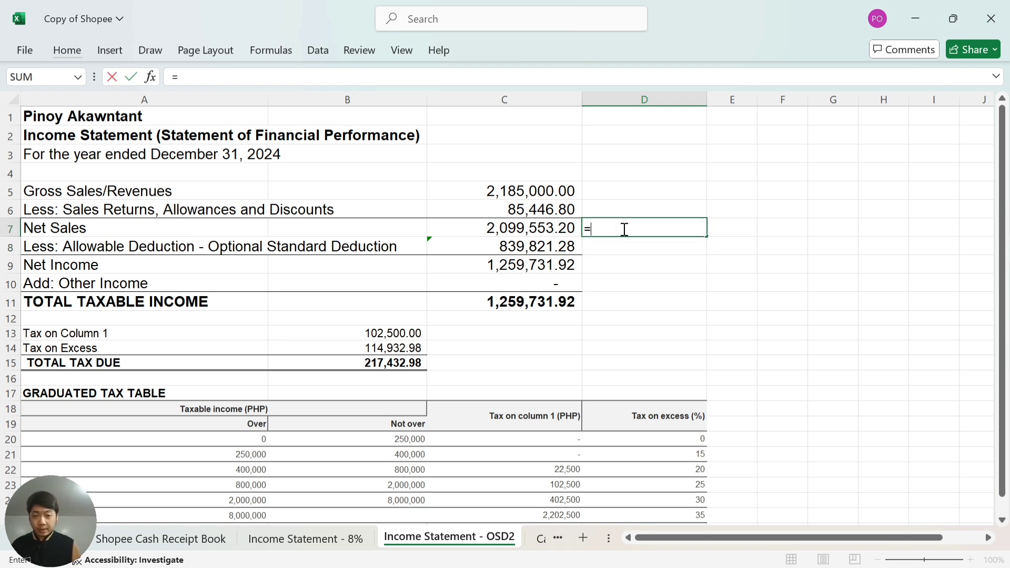
{"action": "key", "text": "Left"}
{"action": "type", "text": "*."}
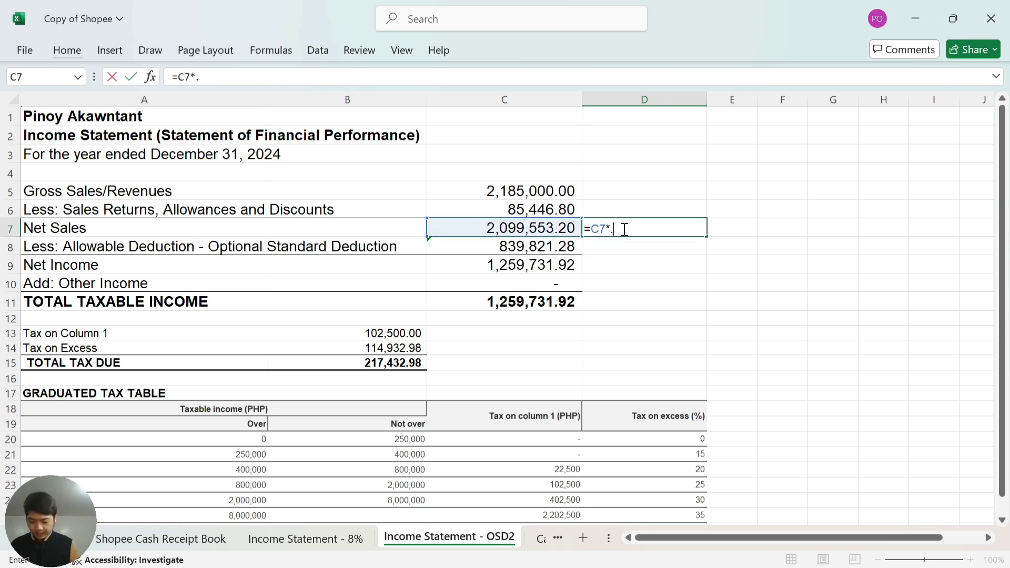
{"action": "type", "text": "40"}
{"action": "key", "text": "Return"}
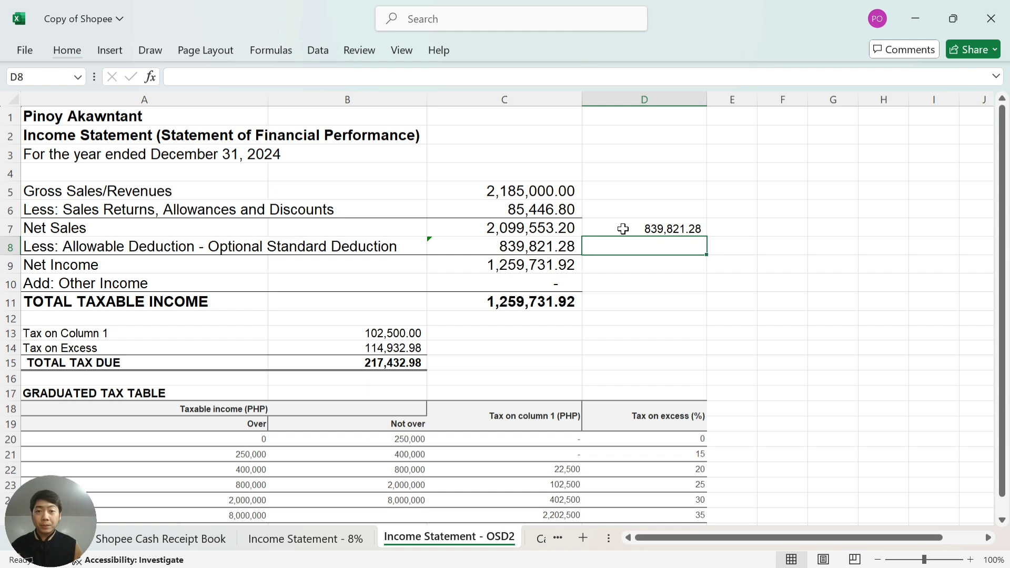
Review the deduction, net income, other income and total taxable income formulas.
{"action": "key", "text": "Left"}
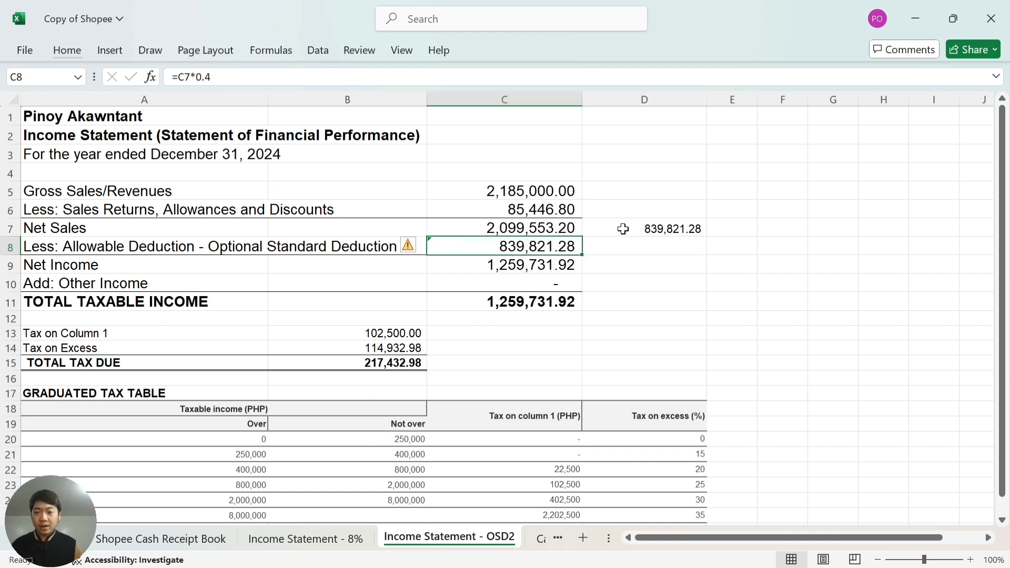
{"action": "key", "text": "Down"}
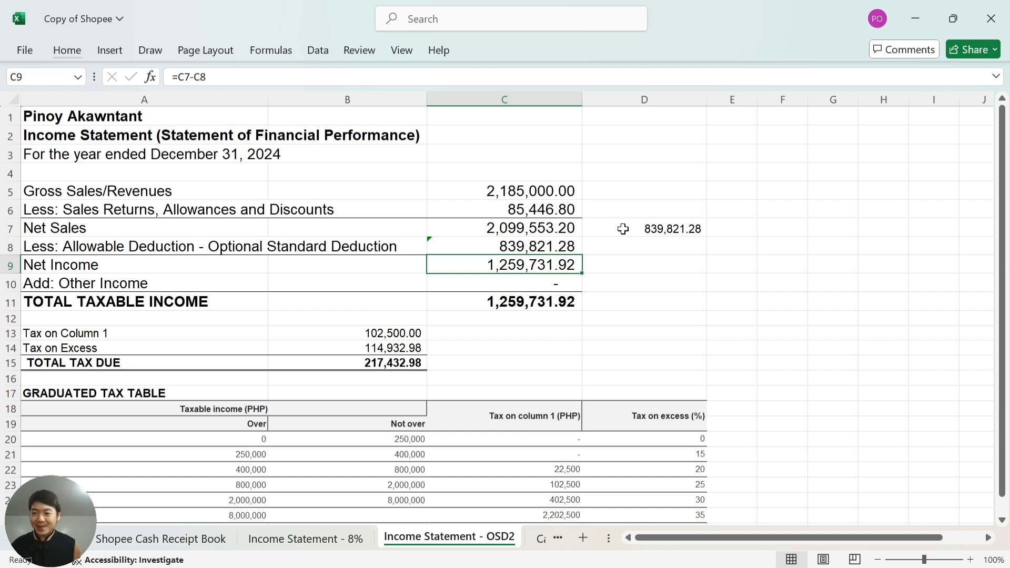
{"action": "key", "text": "Down"}
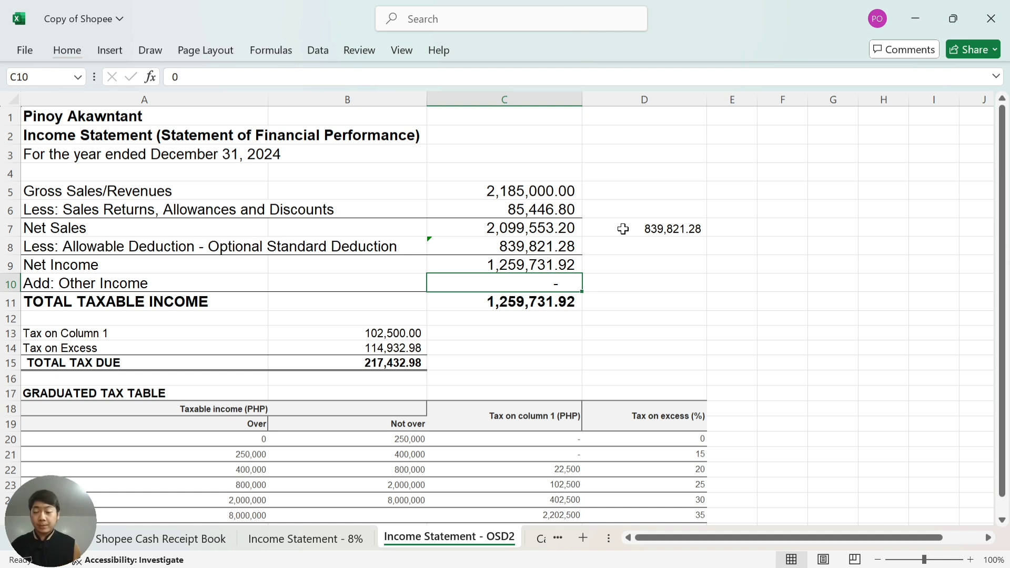
{"action": "key", "text": "Down"}
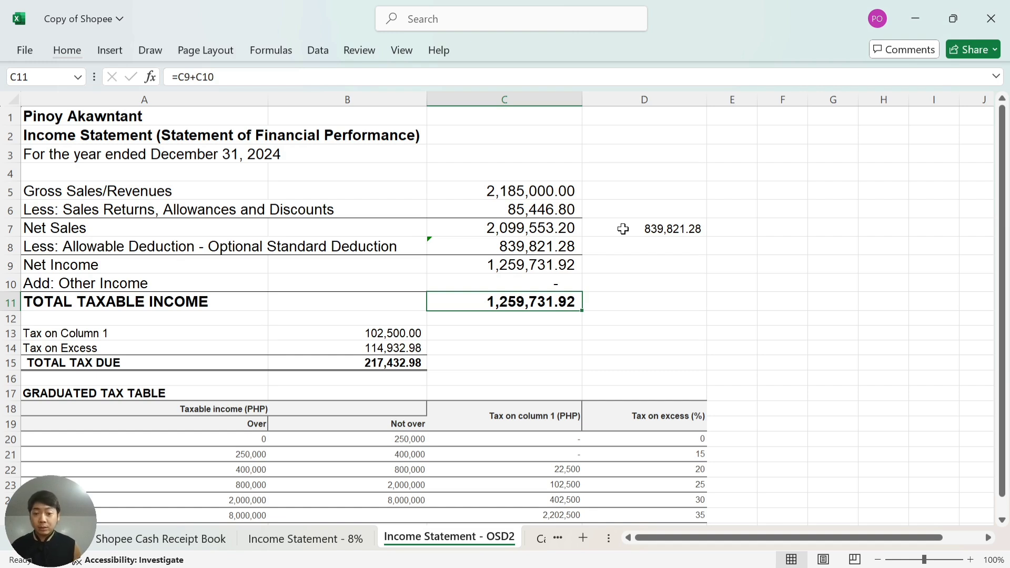
{"action": "key", "text": "Down"}
{"action": "key", "text": "Down"}
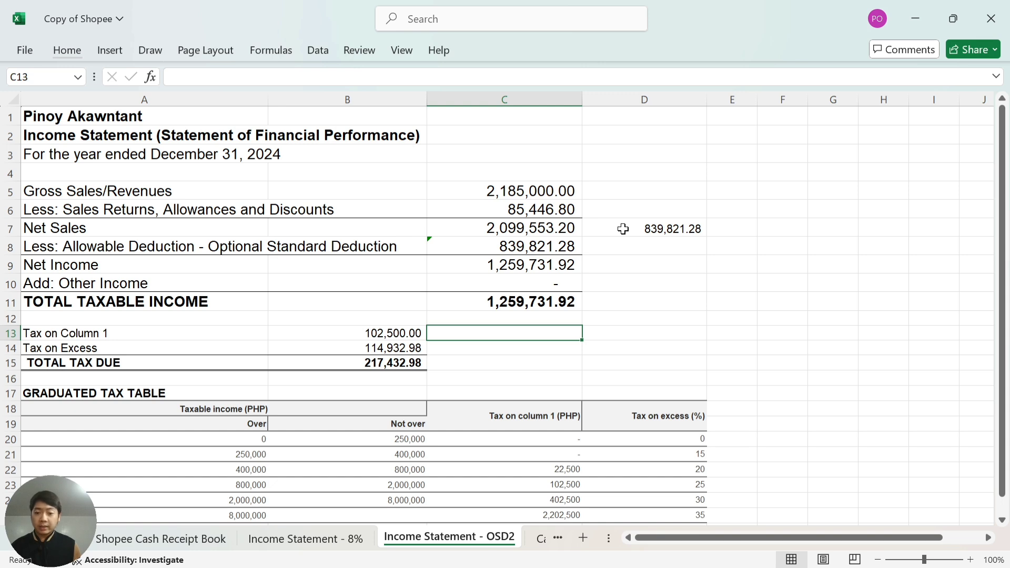
{"action": "key", "text": "Down"}
{"action": "key", "text": "Down"}
{"action": "key", "text": "Down"}
{"action": "key", "text": "Down"}
{"action": "key", "text": "Down"}
{"action": "key", "text": "Down"}
{"action": "key", "text": "Down"}
{"action": "key", "text": "Down"}
{"action": "key", "text": "Down"}
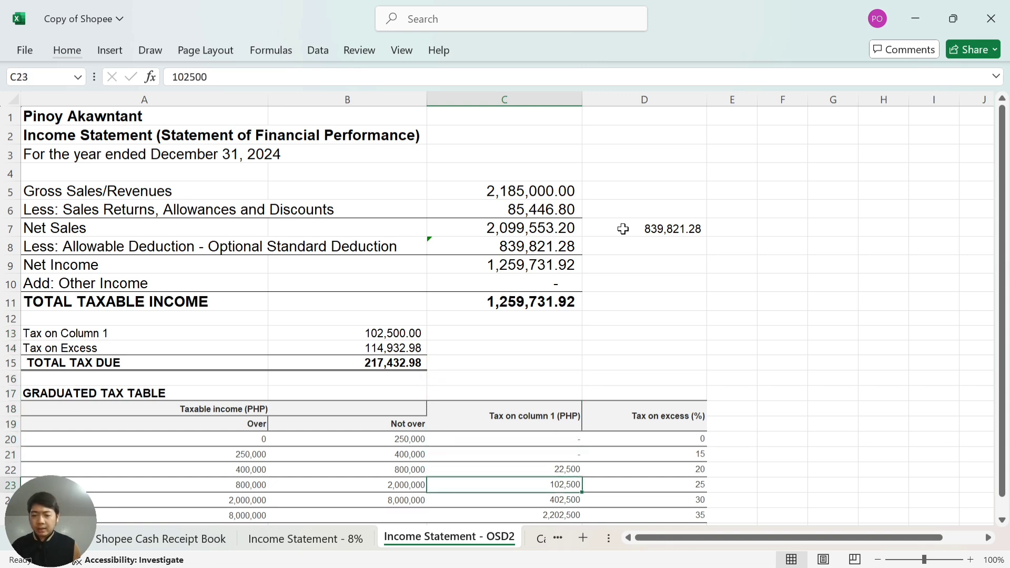
{"action": "key", "text": "Down"}
{"action": "key", "text": "Down"}
{"action": "key", "text": "Down"}
{"action": "key", "text": "Down"}
{"action": "key", "text": "Down"}
{"action": "key", "text": "Down"}
{"action": "key", "text": "Down"}
{"action": "key", "text": "Down"}
{"action": "key", "text": "Down"}
{"action": "key", "text": "Down"}
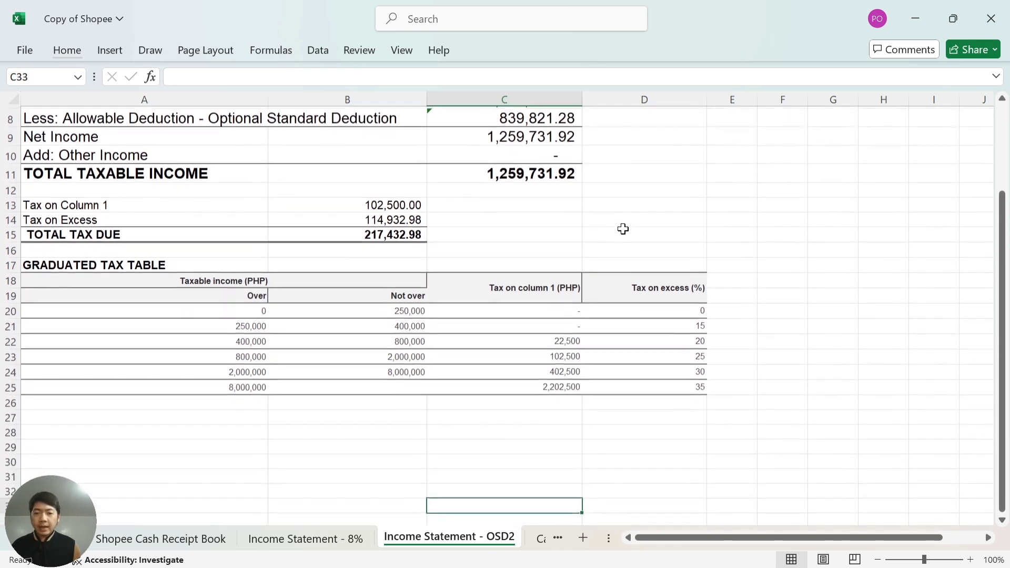
{"action": "key", "text": "Up"}
{"action": "key", "text": "Up"}
{"action": "key", "text": "Up"}
{"action": "key", "text": "Up"}
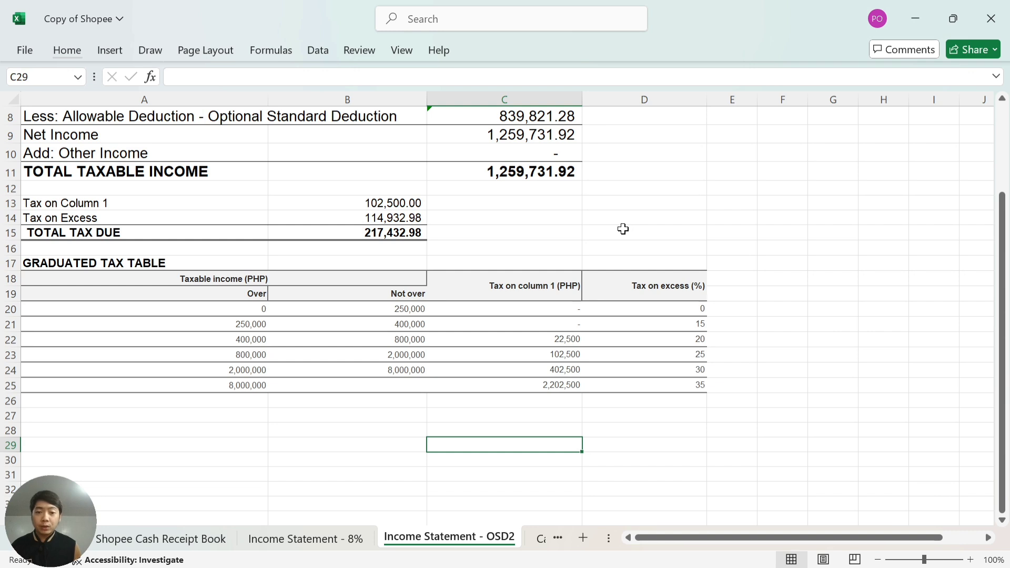
{"action": "key", "text": "Up"}
{"action": "key", "text": "Left"}
{"action": "key", "text": "Left"}
{"action": "key", "text": "Up"}
{"action": "key", "text": "Up"}
{"action": "key", "text": "Up"}
{"action": "key", "text": "Up"}
{"action": "key", "text": "Up"}
{"action": "key", "text": "Up"}
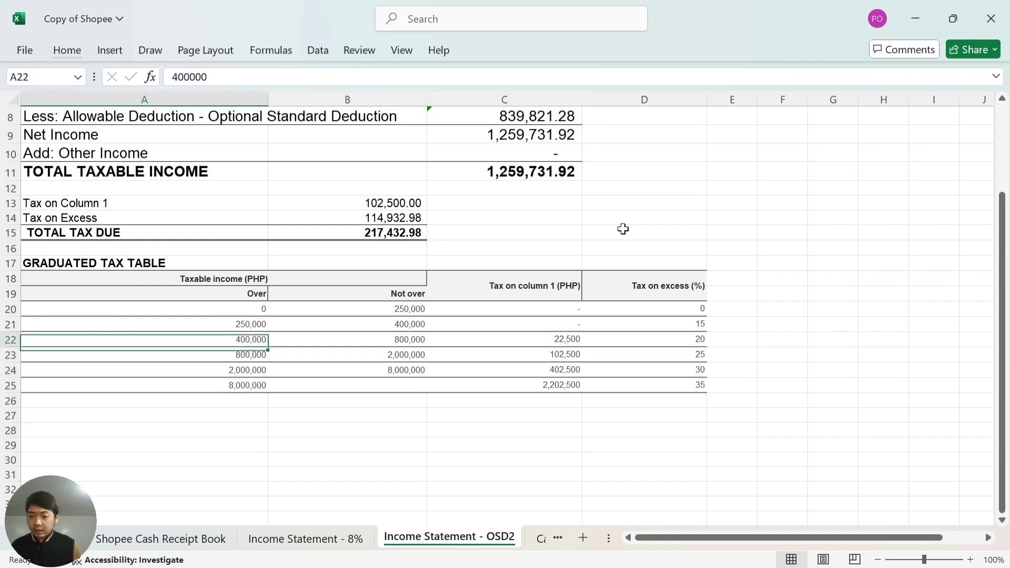
{"action": "key", "text": "Up"}
{"action": "key", "text": "Up"}
{"action": "key", "text": "Down"}
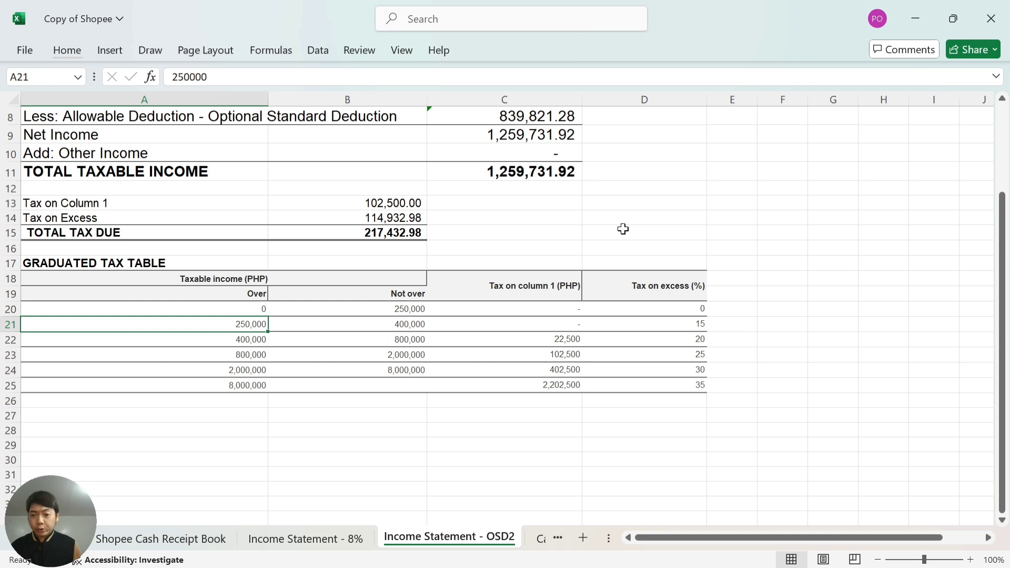
{"action": "key", "text": "Right"}
{"action": "key", "text": "Down"}
{"action": "key", "text": "Left"}
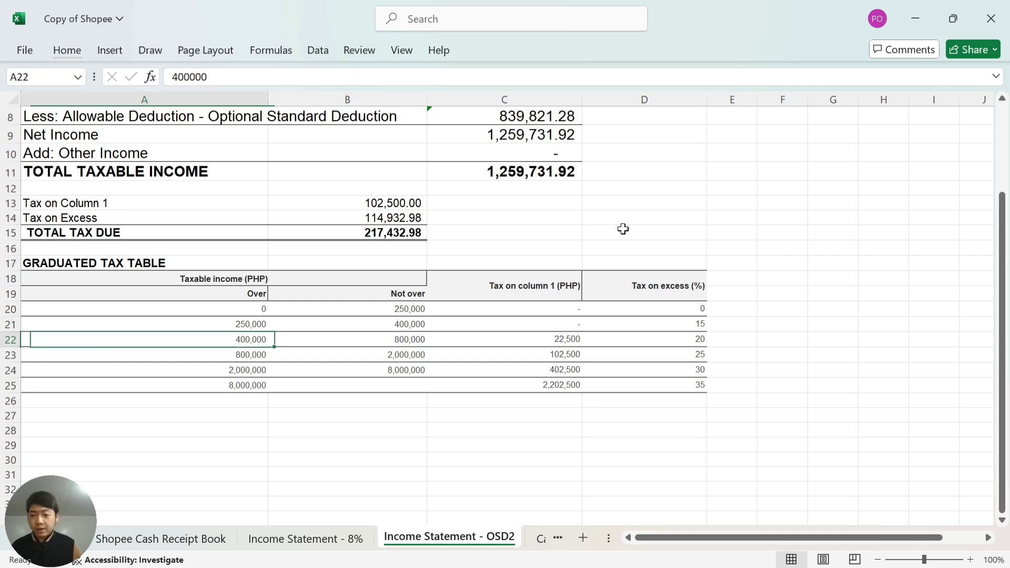
{"action": "key", "text": "Right"}
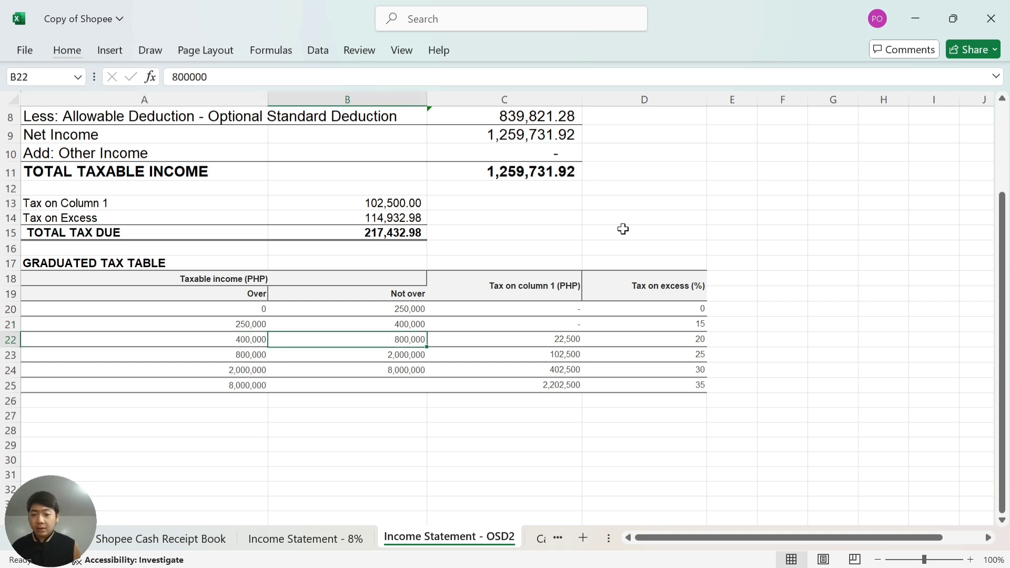
{"action": "key", "text": "Down"}
{"action": "key", "text": "Left"}
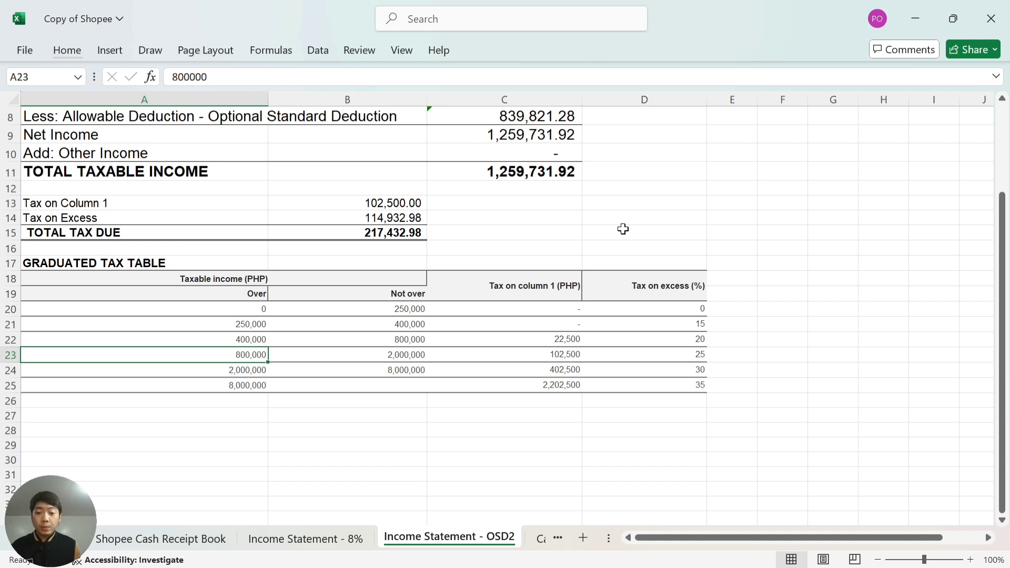
{"action": "key", "text": "Right"}
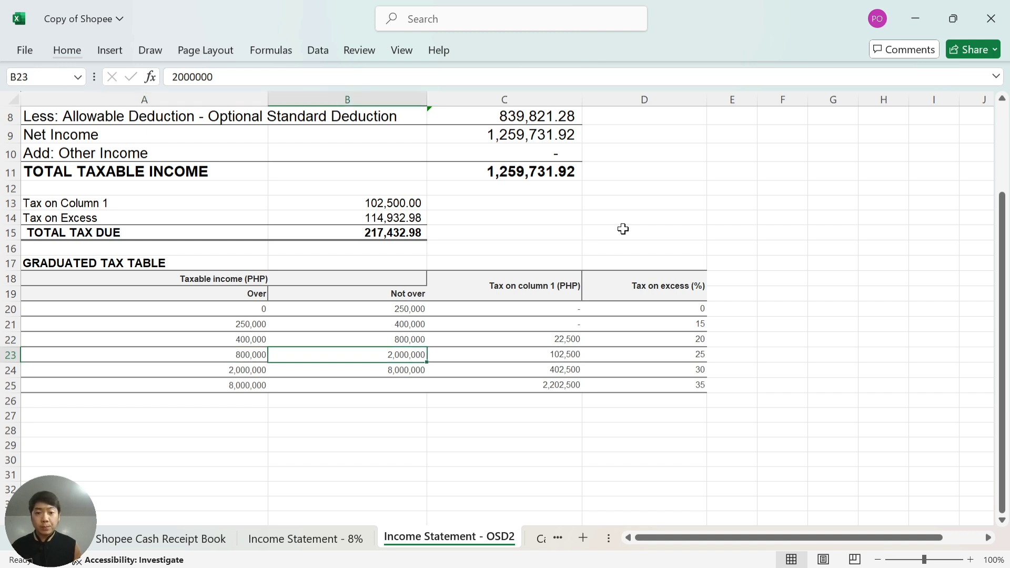
{"action": "key", "text": "Left"}
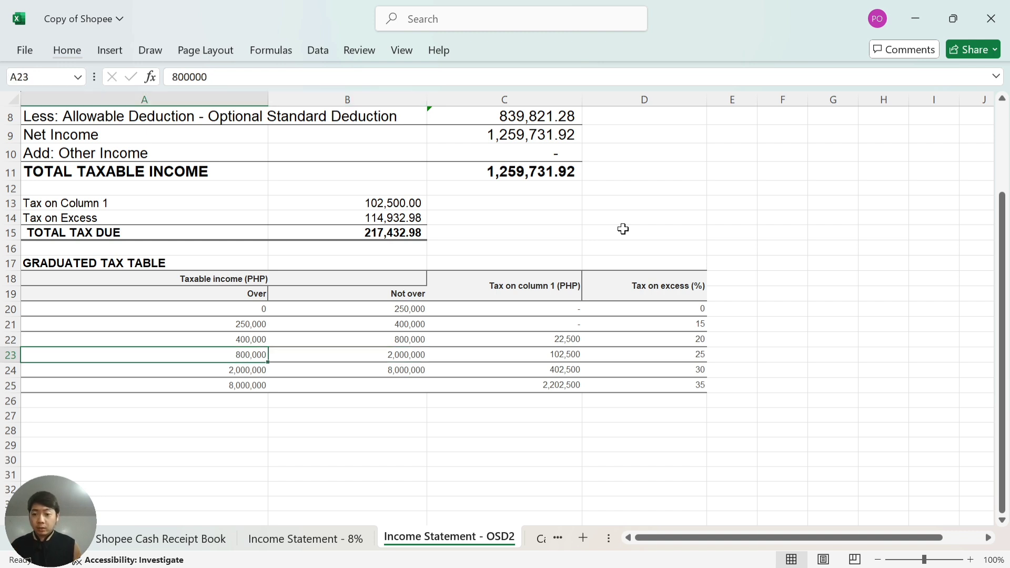
{"action": "key", "text": "Right"}
{"action": "key", "text": "Right"}
{"action": "key", "text": "Right"}
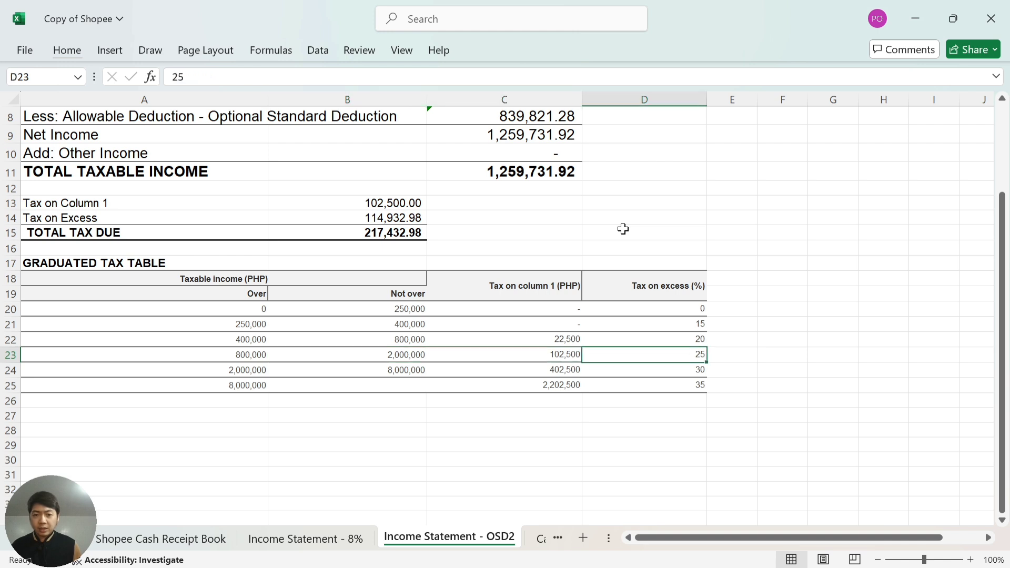
{"action": "key", "text": "Left"}
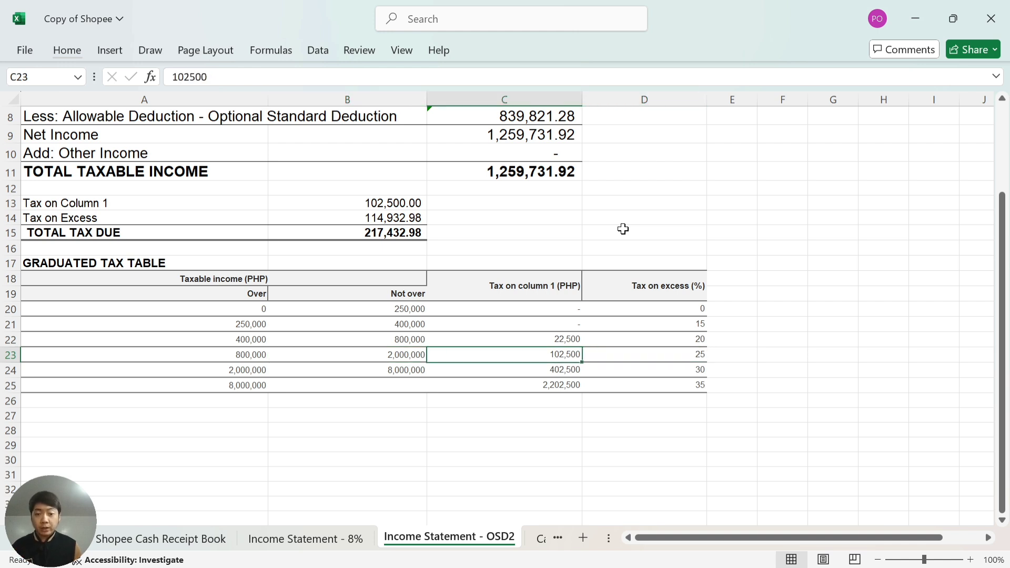
{"action": "key", "text": "Left"}
{"action": "key", "text": "Up"}
{"action": "key", "text": "Up"}
{"action": "key", "text": "Up"}
{"action": "key", "text": "Up"}
{"action": "key", "text": "Up"}
{"action": "key", "text": "Up"}
{"action": "key", "text": "Up"}
{"action": "key", "text": "Up"}
{"action": "key", "text": "Up"}
{"action": "key", "text": "Up"}
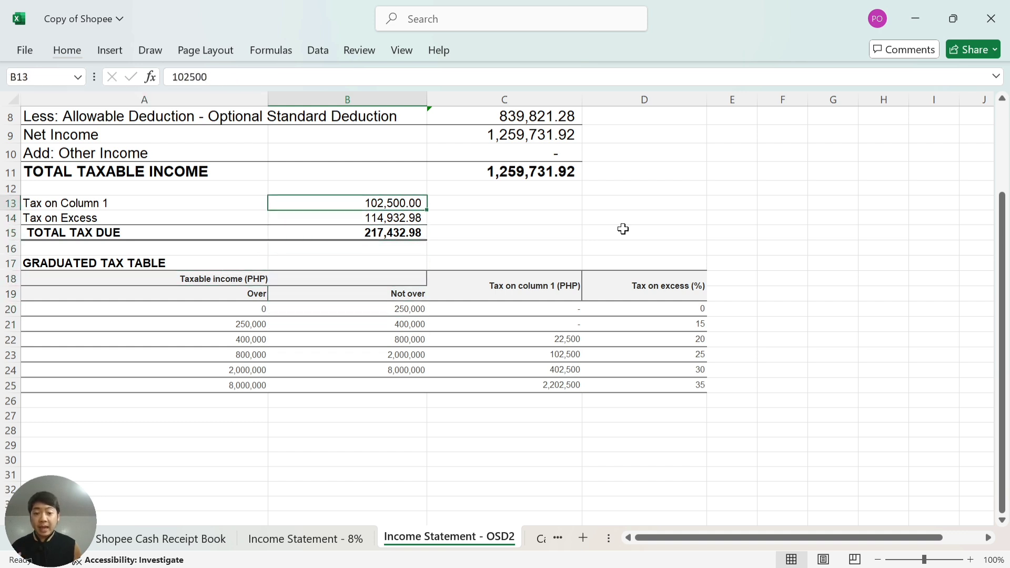
{"action": "key", "text": "Down"}
{"action": "key", "text": "Down"}
{"action": "key", "text": "Down"}
{"action": "key", "text": "Down"}
{"action": "key", "text": "Down"}
{"action": "key", "text": "Down"}
{"action": "key", "text": "Down"}
{"action": "key", "text": "Down"}
{"action": "key", "text": "Down"}
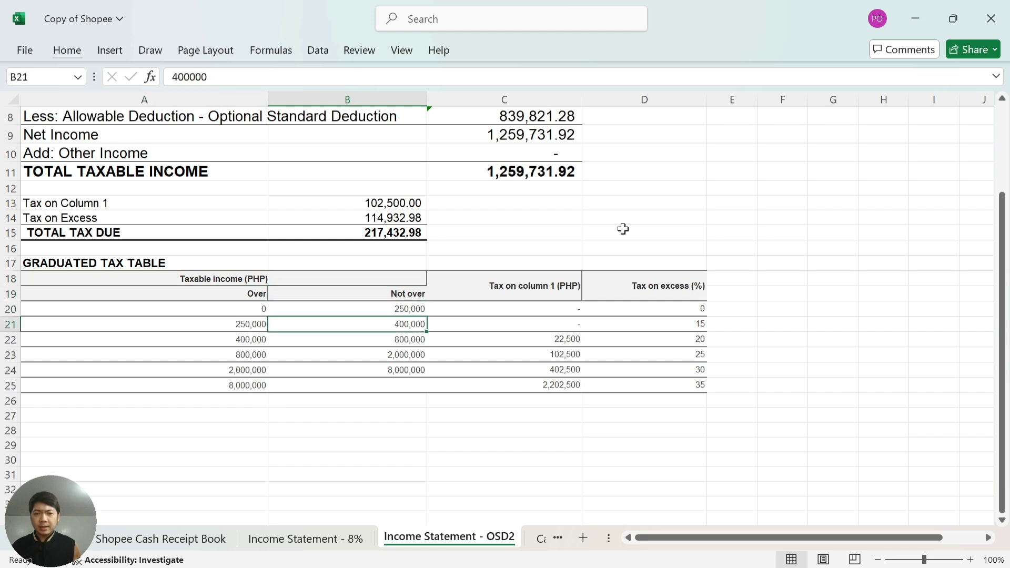
{"action": "key", "text": "Down"}
{"action": "key", "text": "Left"}
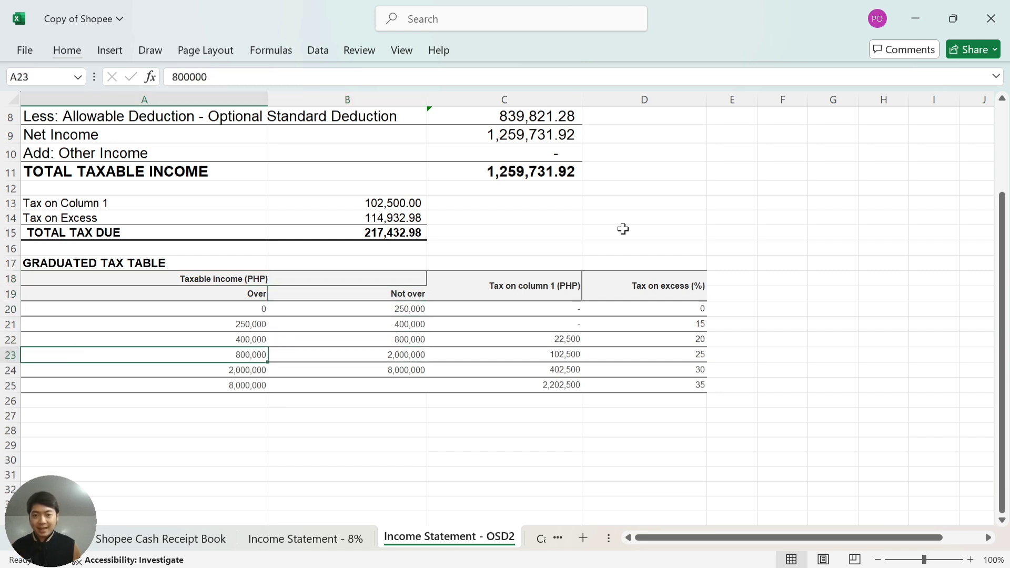
{"action": "key", "text": "Right"}
{"action": "key", "text": "Right"}
{"action": "key", "text": "Right"}
{"action": "key", "text": "Right"}
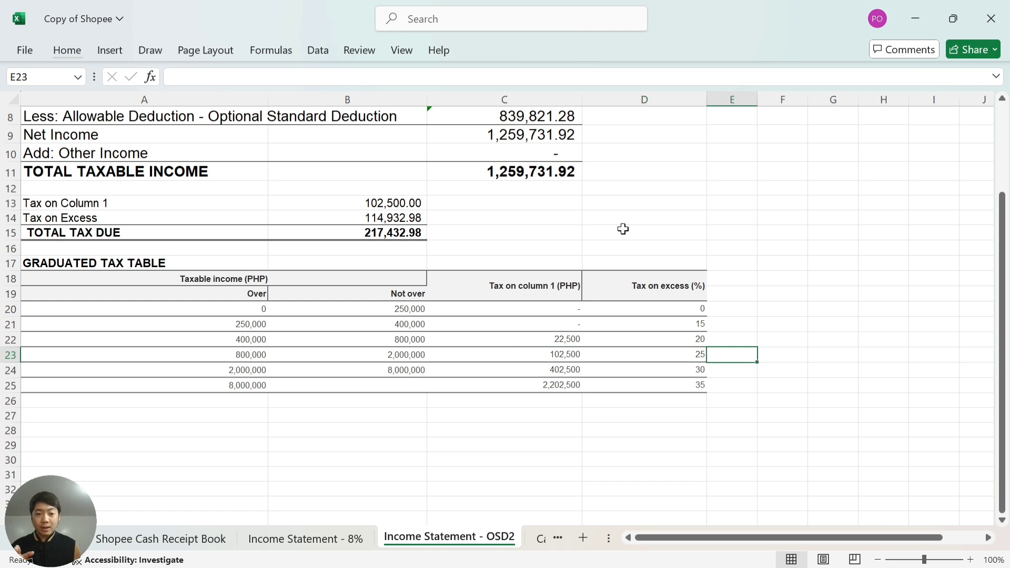
{"action": "key", "text": "Left"}
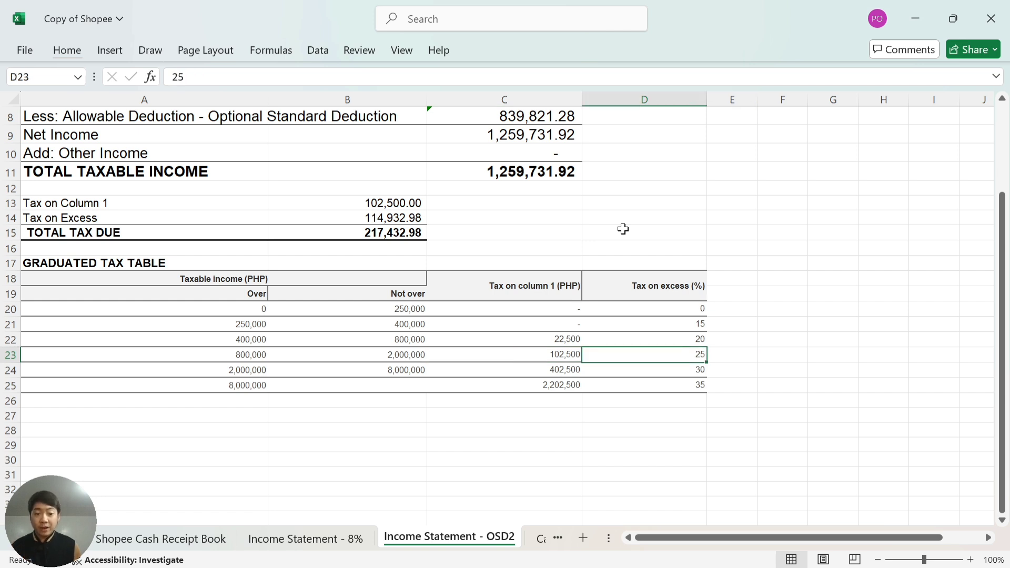
{"action": "key", "text": "Left"}
{"action": "key", "text": "Up"}
{"action": "key", "text": "Up"}
{"action": "key", "text": "Up"}
{"action": "key", "text": "Up"}
{"action": "key", "text": "Up"}
{"action": "key", "text": "Up"}
{"action": "key", "text": "Up"}
{"action": "key", "text": "Up"}
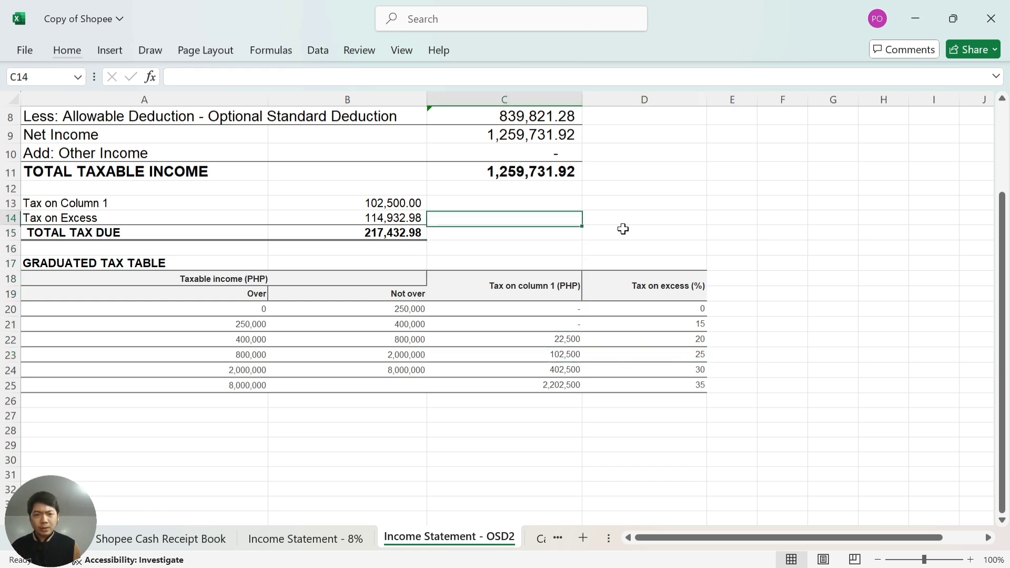
{"action": "key", "text": "Right"}
{"action": "key", "text": "Up"}
{"action": "key", "text": "Up"}
{"action": "key", "text": "Left"}
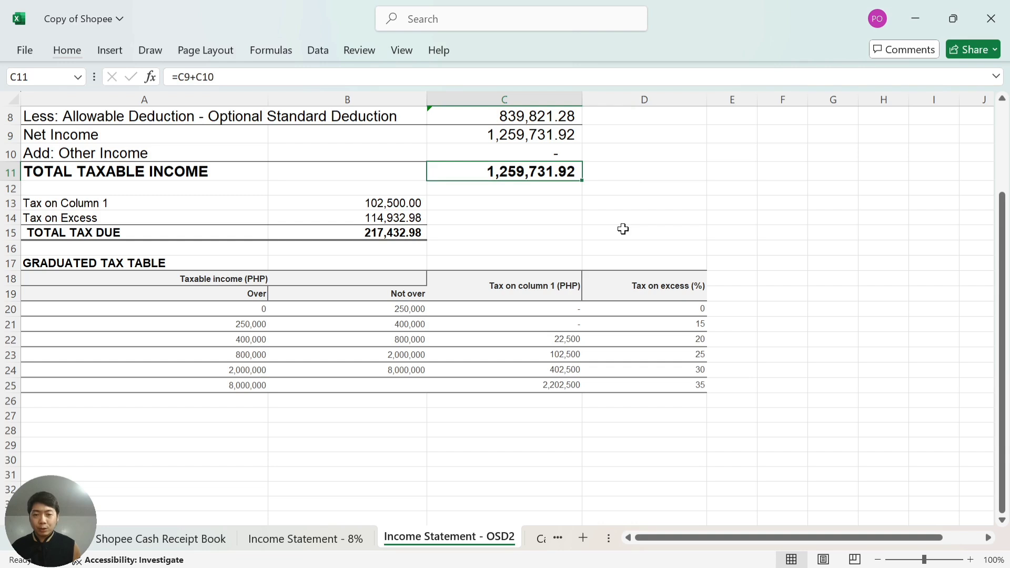
{"action": "key", "text": "Down"}
{"action": "key", "text": "Right"}
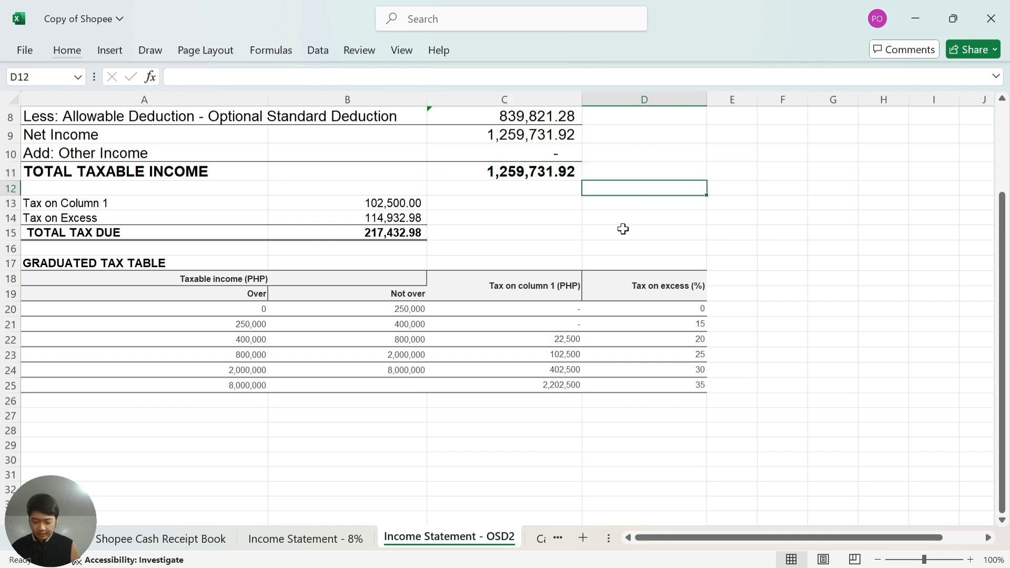
In column D, copy the taxable income, enter 800000 and subtract it to get the excess.
{"action": "key", "text": "Up"}
{"action": "type", "text": "="}
{"action": "key", "text": "Left"}
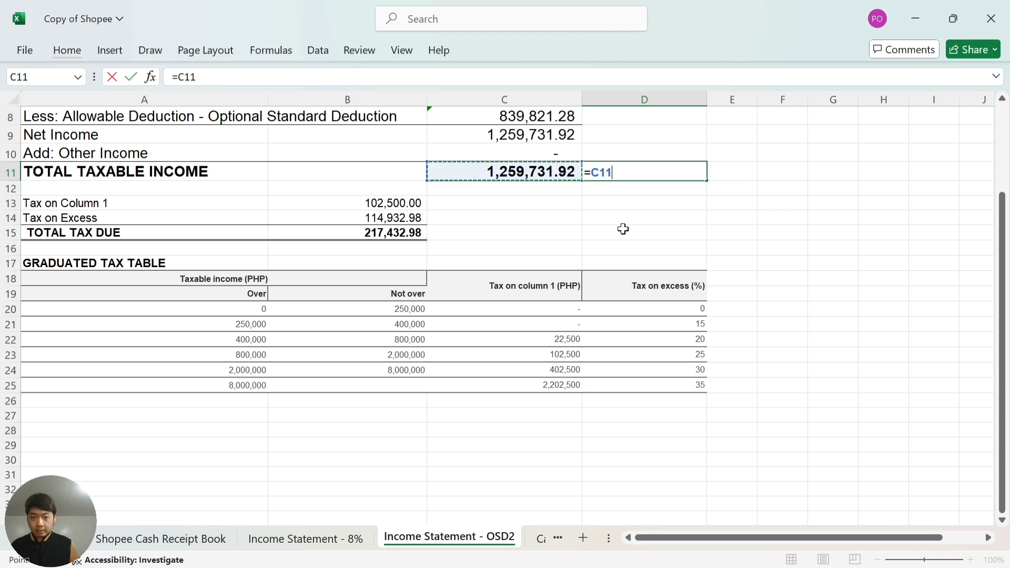
{"action": "key", "text": "Return"}
{"action": "type", "text": "800000"}
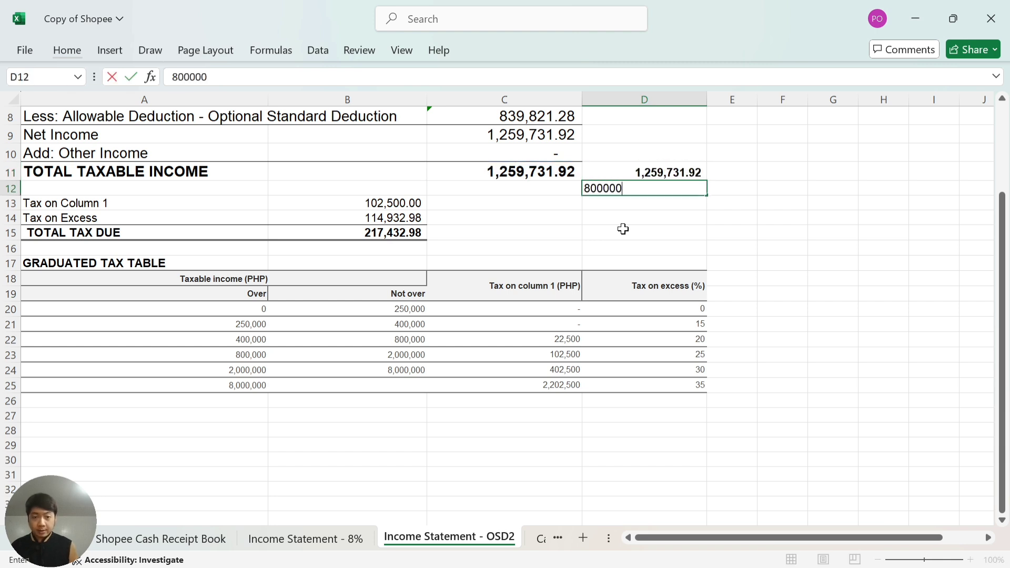
{"action": "key", "text": "Return"}
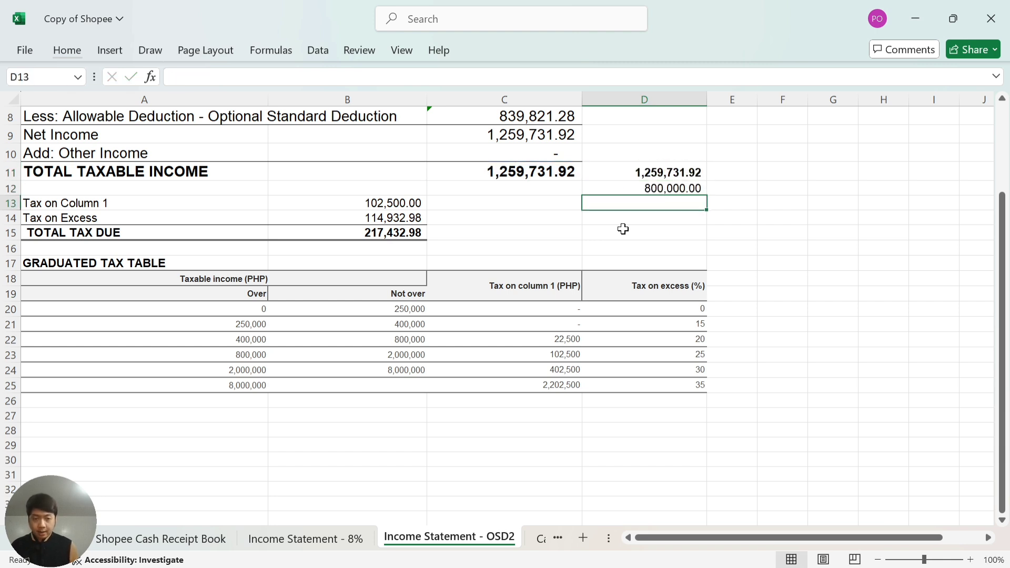
{"action": "type", "text": "="}
{"action": "key", "text": "Up"}
{"action": "key", "text": "Up"}
{"action": "type", "text": "-"}
{"action": "key", "text": "Up"}
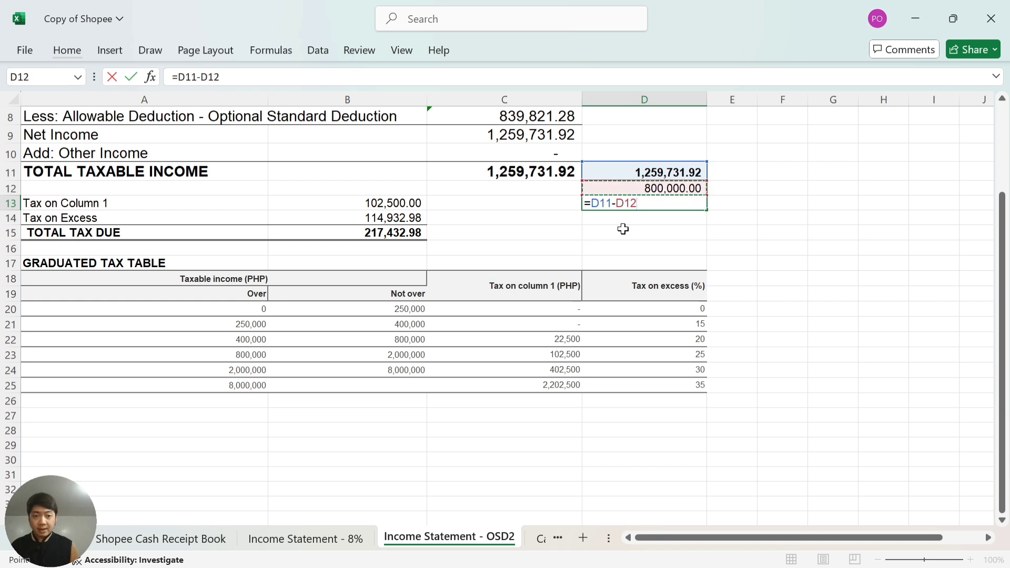
{"action": "key", "text": "Return"}
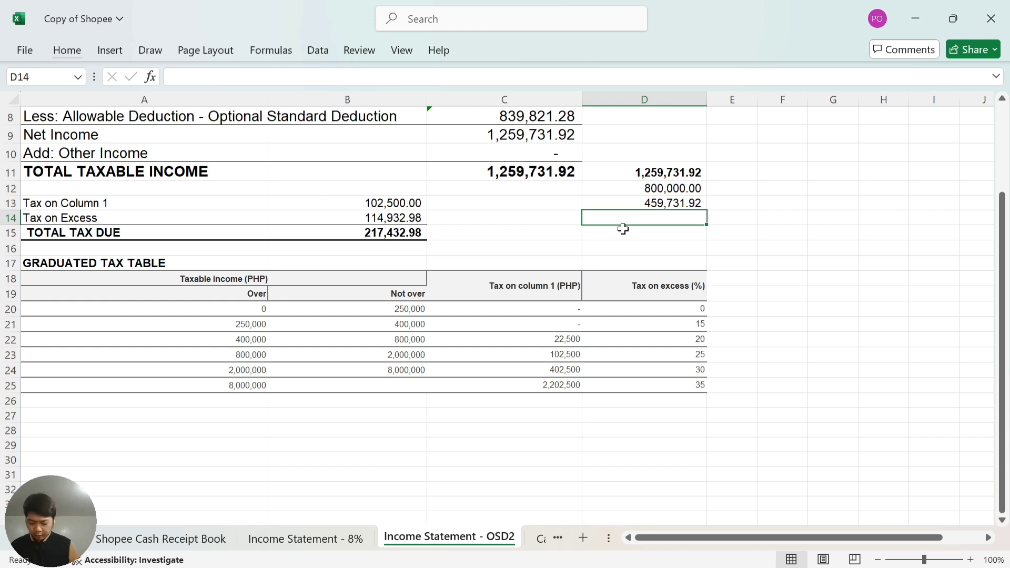
Enter the 0.25 rate in D14 and multiply it by the excess to get 114932.98.
{"action": "type", "text": ".25"}
{"action": "key", "text": "Return"}
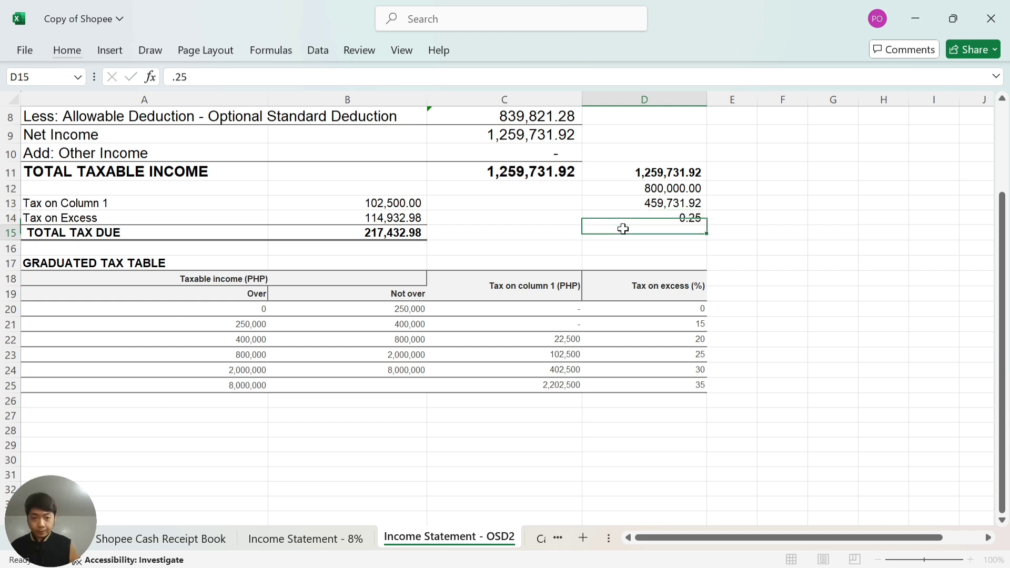
{"action": "type", "text": "="}
{"action": "key", "text": "Up"}
{"action": "key", "text": "Up"}
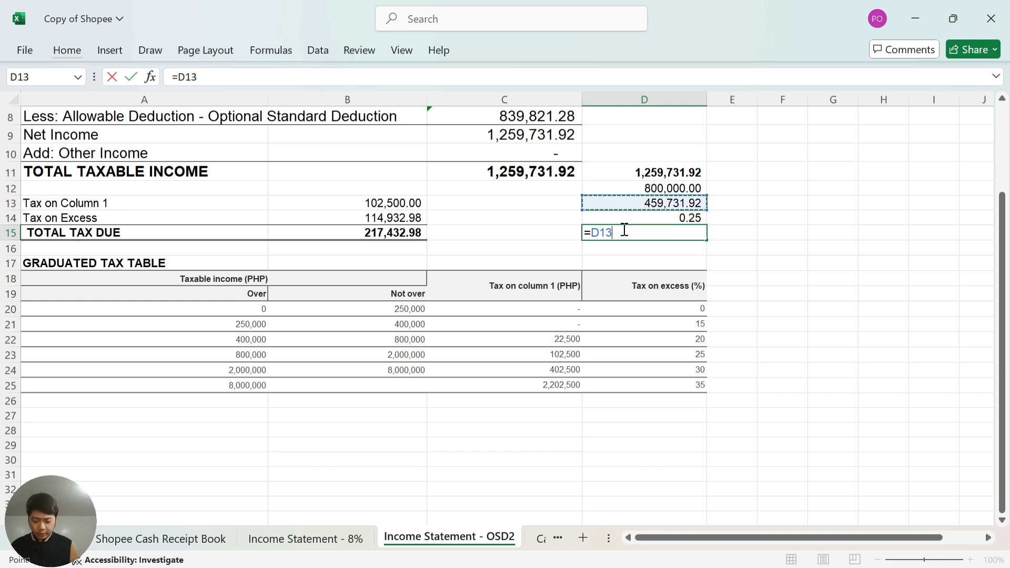
{"action": "type", "text": "*"}
{"action": "key", "text": "Up"}
{"action": "key", "text": "Return"}
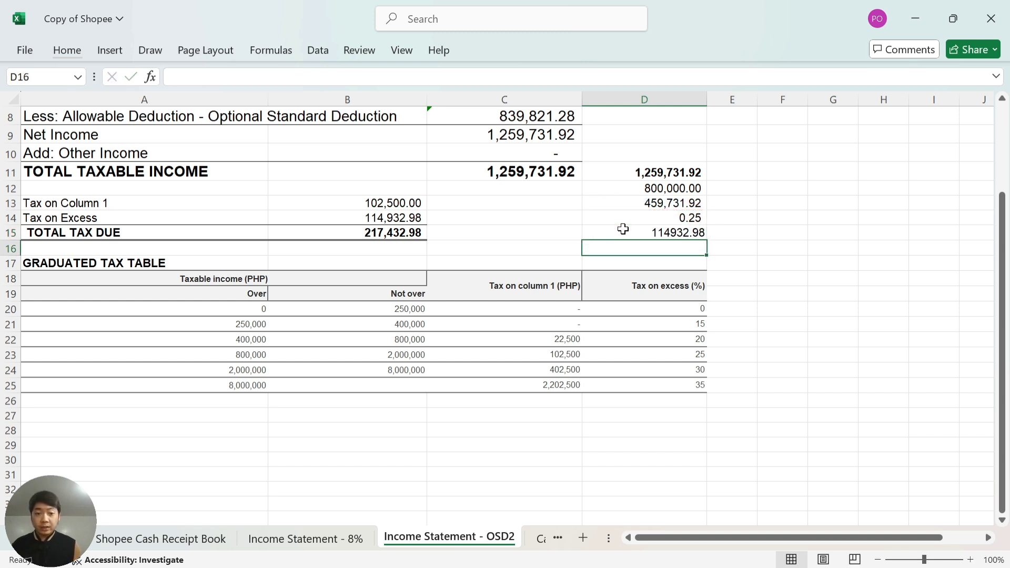
Compare the new result with the original Tax on Excess formula in B14.
{"action": "left_click", "coordinate": [623, 229]}
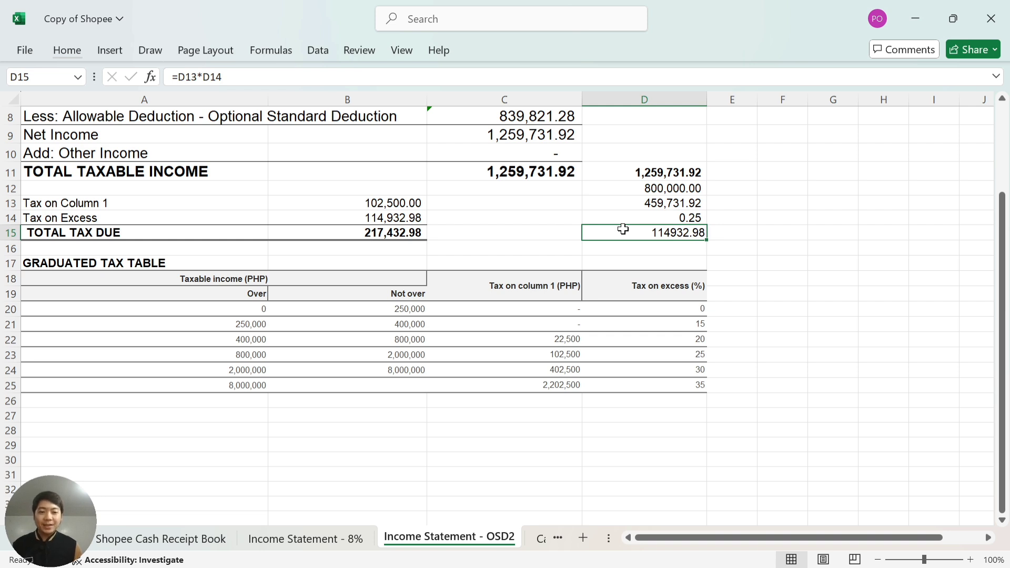
{"action": "key", "text": "Left"}
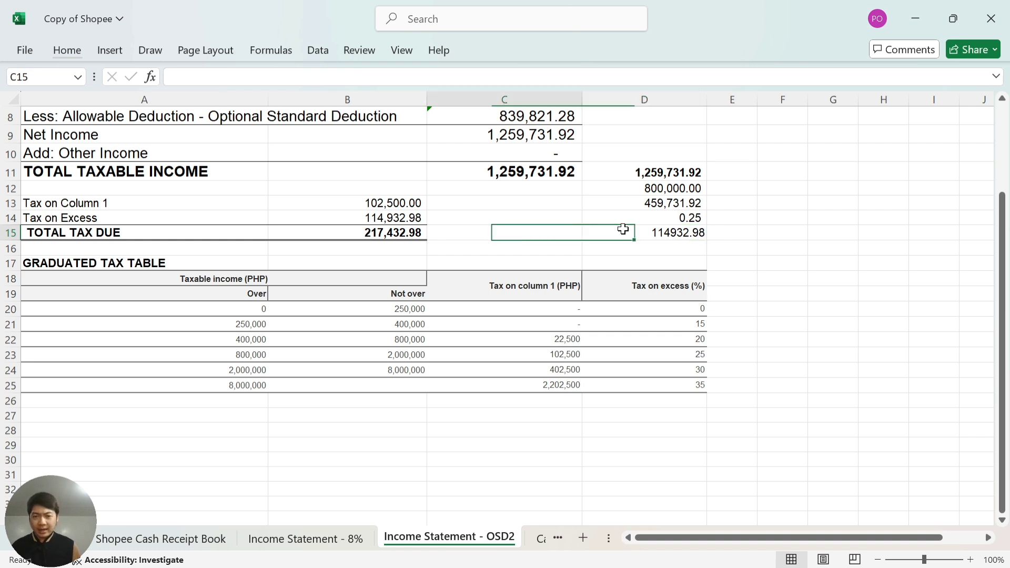
{"action": "key", "text": "Left"}
{"action": "key", "text": "Up"}
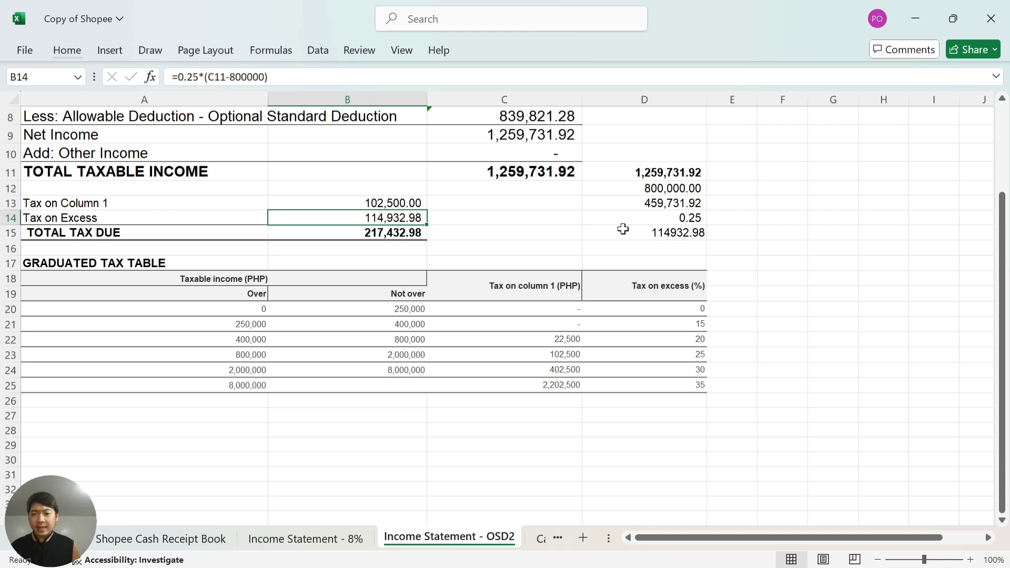
{"action": "key", "text": "Up"}
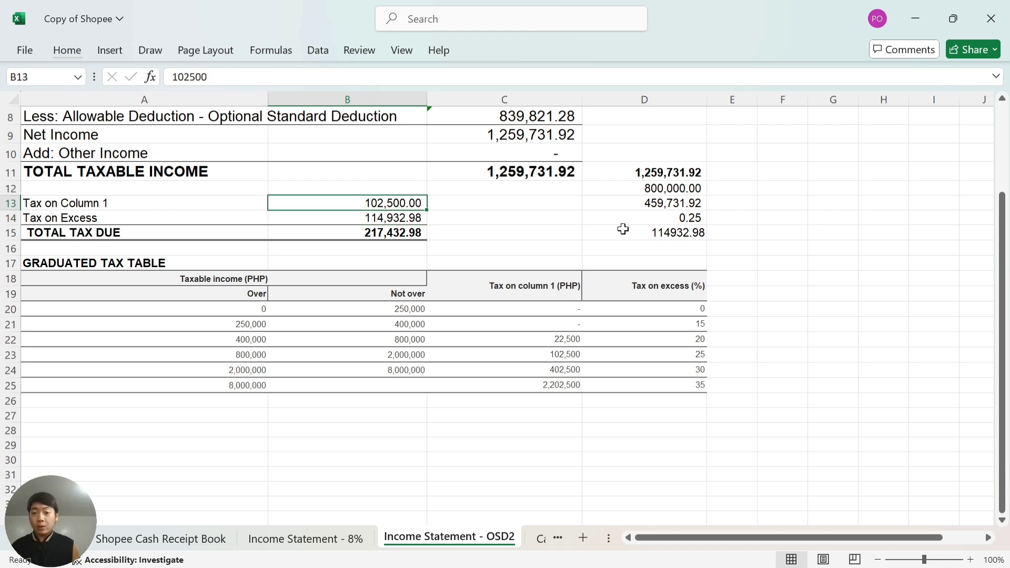
{"action": "key", "text": "Down"}
{"action": "key", "text": "Down"}
{"action": "key", "text": "Down"}
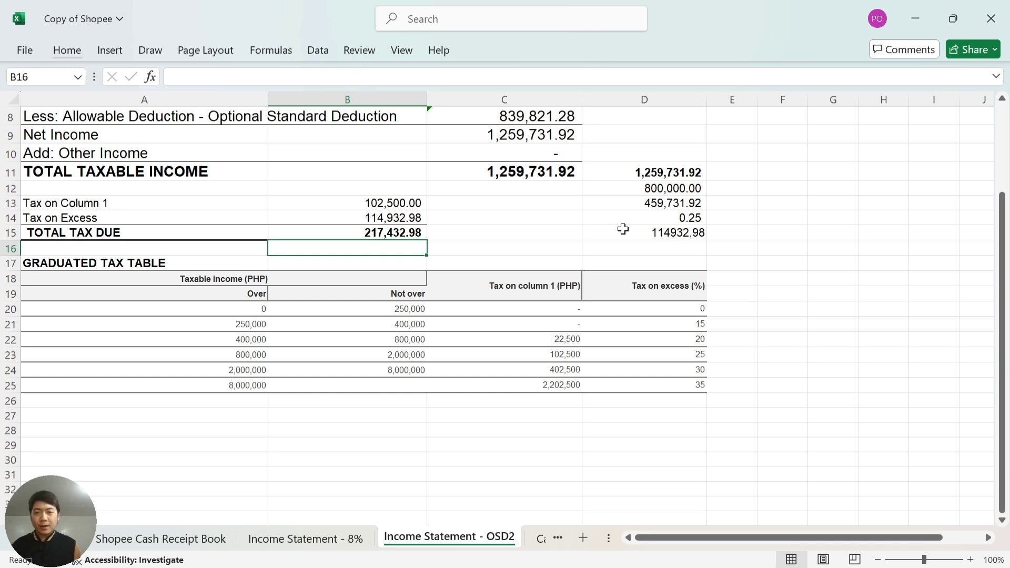
{"action": "key", "text": "Up"}
{"action": "key", "text": "Up"}
{"action": "key", "text": "Up"}
{"action": "key", "text": "Up"}
{"action": "key", "text": "Up"}
{"action": "key", "text": "Up"}
{"action": "key", "text": "Up"}
{"action": "key", "text": "Up"}
{"action": "key", "text": "Up"}
{"action": "key", "text": "Up"}
{"action": "key", "text": "Up"}
{"action": "key", "text": "Up"}
{"action": "key", "text": "Up"}
{"action": "key", "text": "Up"}
{"action": "key", "text": "Up"}
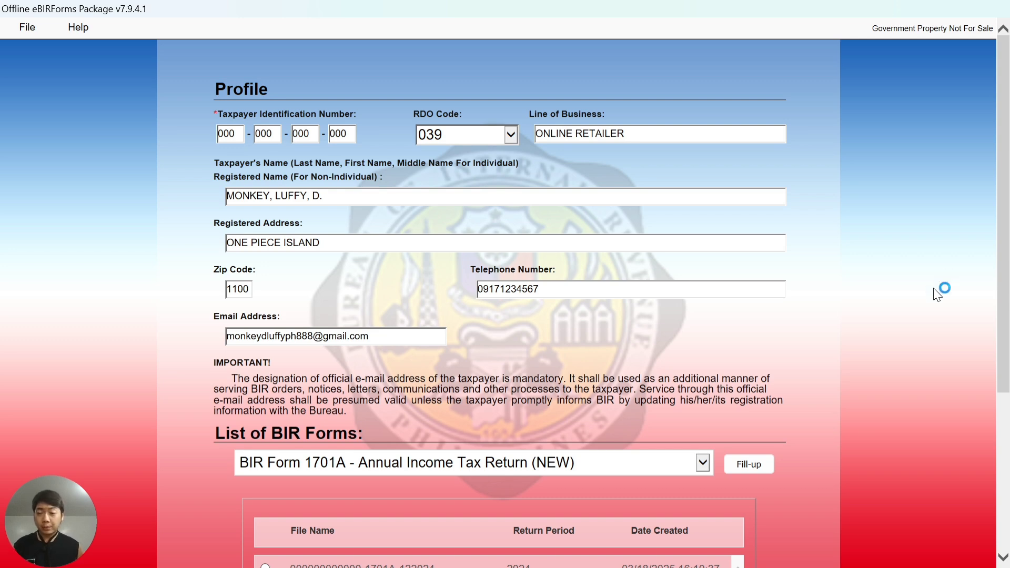
Check the taxpayer identification number fields in the taxpayer profile.
{"action": "left_click", "coordinate": [227, 135]}
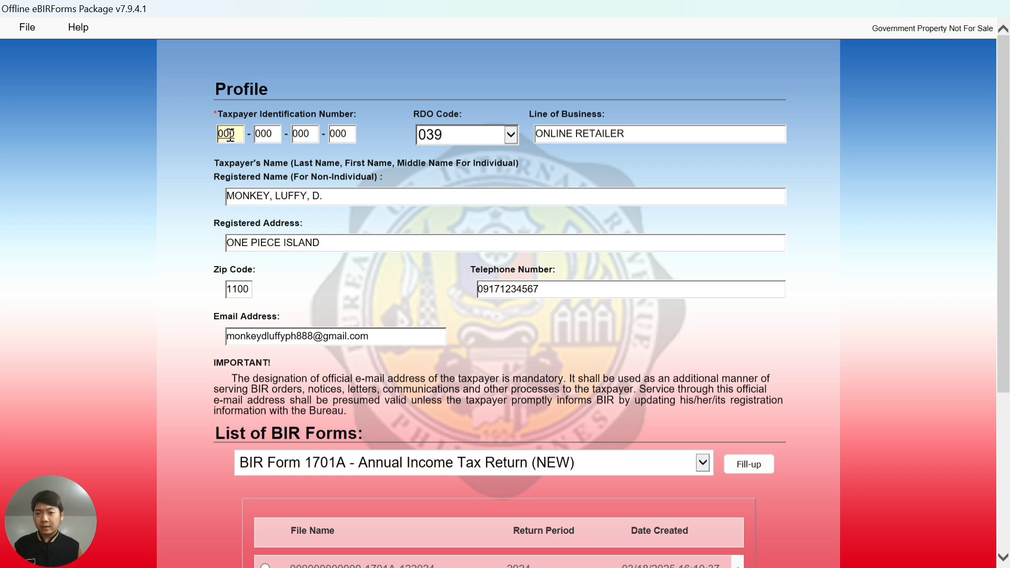
{"action": "left_click", "coordinate": [265, 135]}
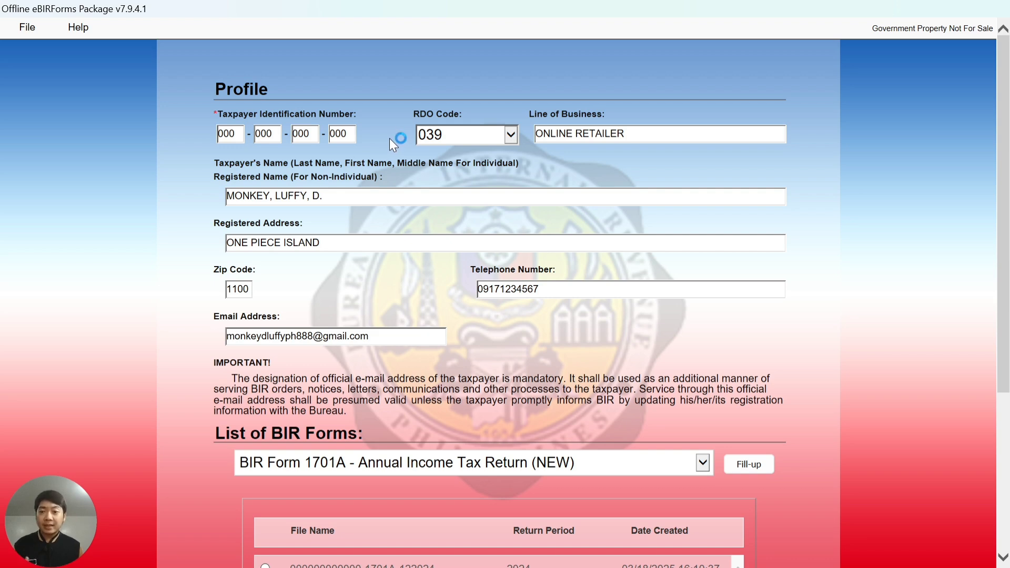
{"action": "scroll", "coordinate": [316, 247], "scroll_direction": "down", "scroll_amount": 2}
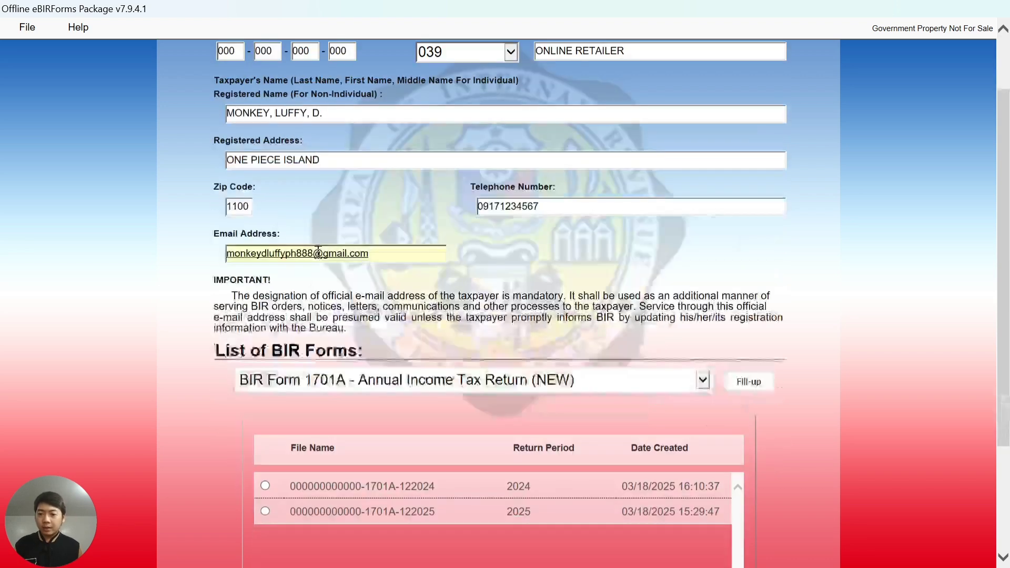
{"action": "scroll", "coordinate": [319, 255], "scroll_direction": "down", "scroll_amount": 2}
{"action": "scroll", "coordinate": [279, 261], "scroll_direction": "down", "scroll_amount": 2}
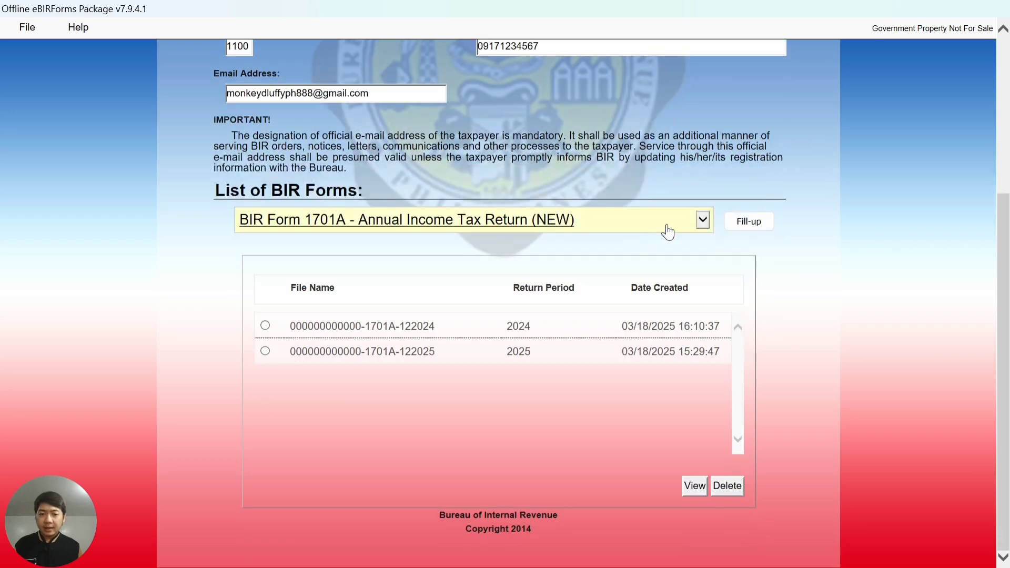
Choose BIR Form 1701A for fill-up and acknowledge the saved background information.
{"action": "left_click", "coordinate": [703, 220]}
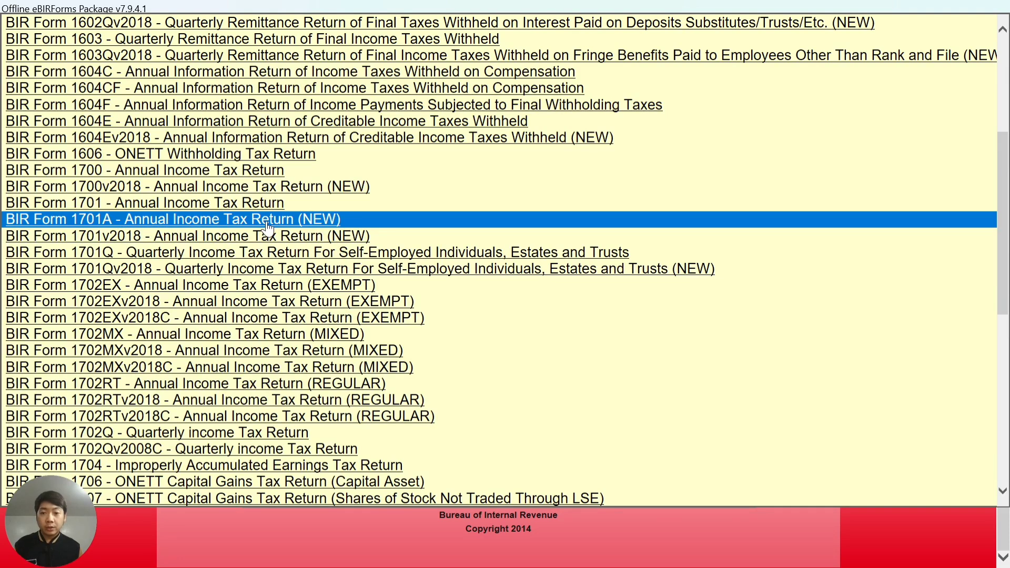
{"action": "left_click", "coordinate": [303, 223]}
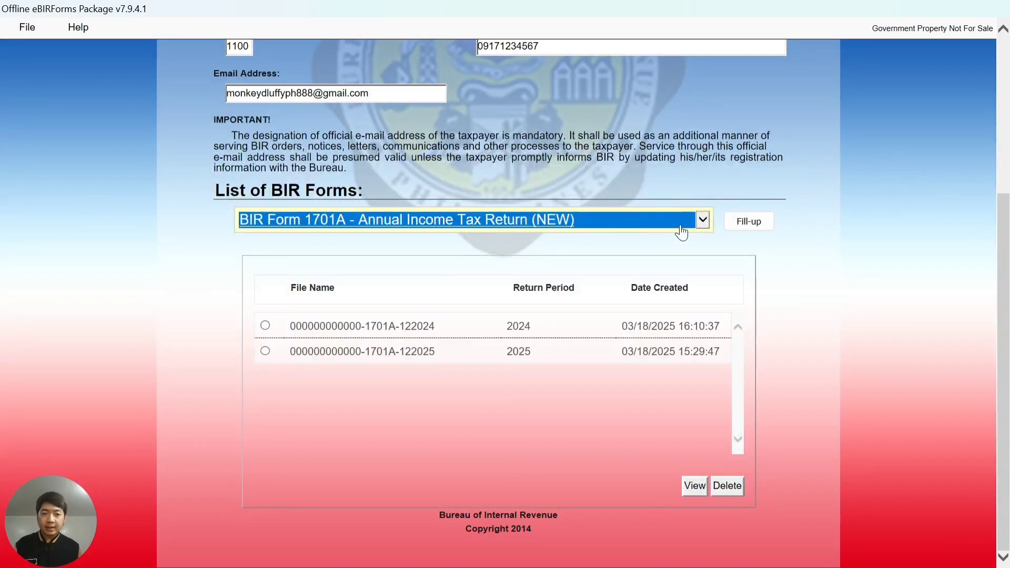
{"action": "left_click", "coordinate": [760, 225]}
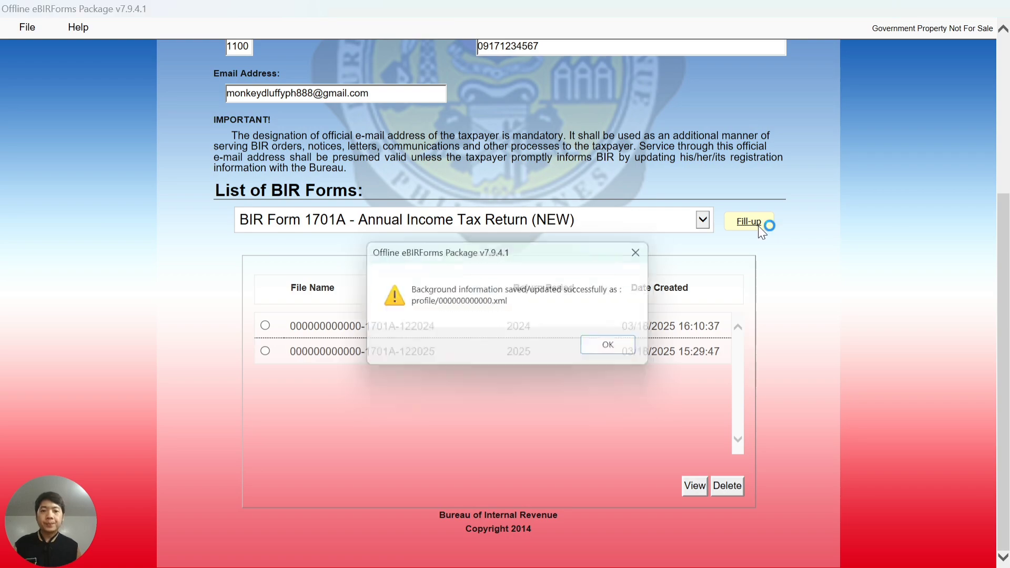
{"action": "left_click", "coordinate": [618, 350]}
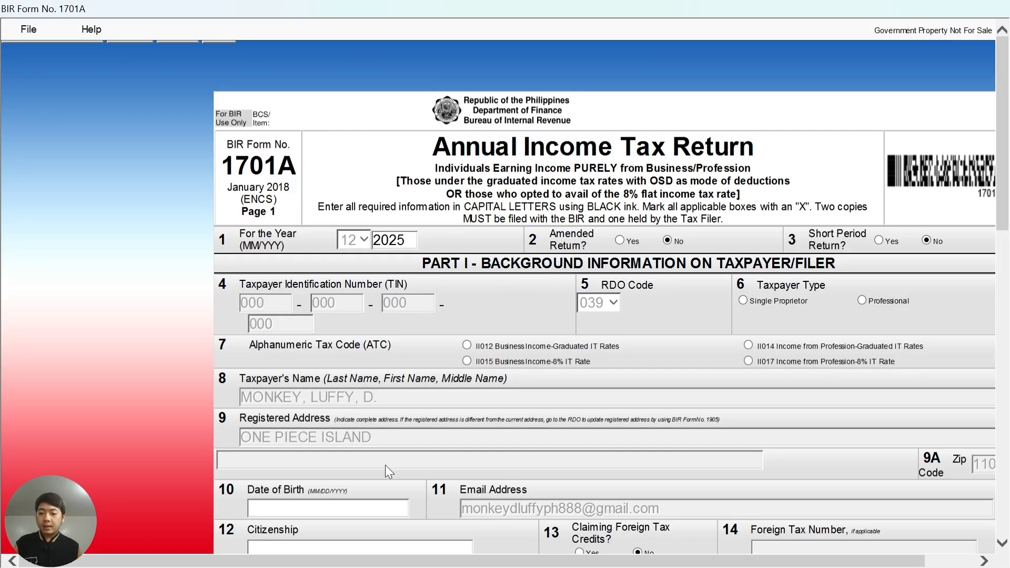
Dismiss the Windows search panel that appeared over the form.
{"action": "mouse_move", "coordinate": [379, 565]}
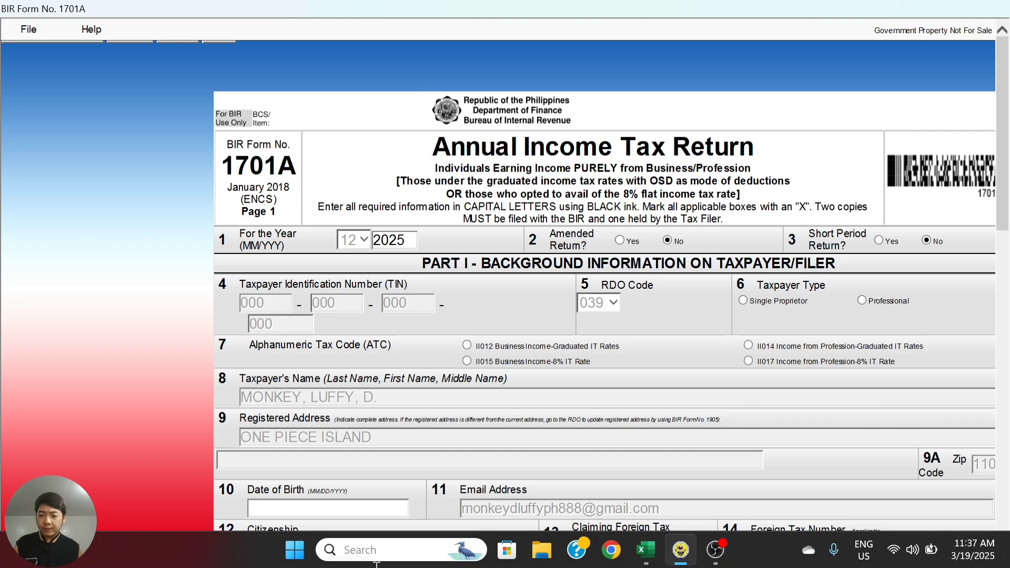
{"action": "left_click", "coordinate": [350, 551]}
{"action": "left_click", "coordinate": [148, 376]}
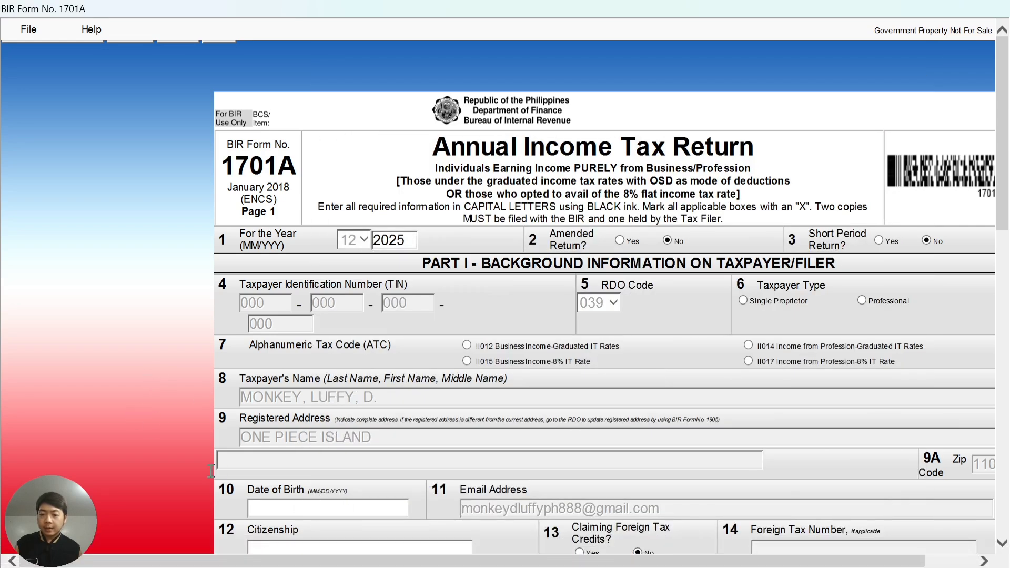
{"action": "left_click_drag", "start_coordinate": [275, 563], "coordinate": [332, 563]}
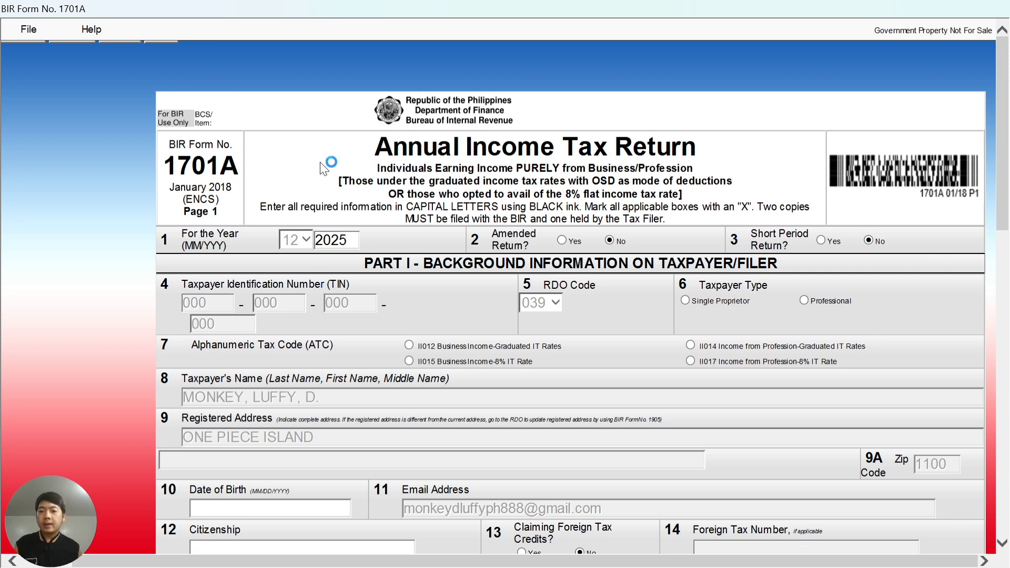
Change the taxable year to 2024 and set the taxpayer type to Single Proprietor.
{"action": "left_click", "coordinate": [342, 240]}
{"action": "type", "text": "2024"}
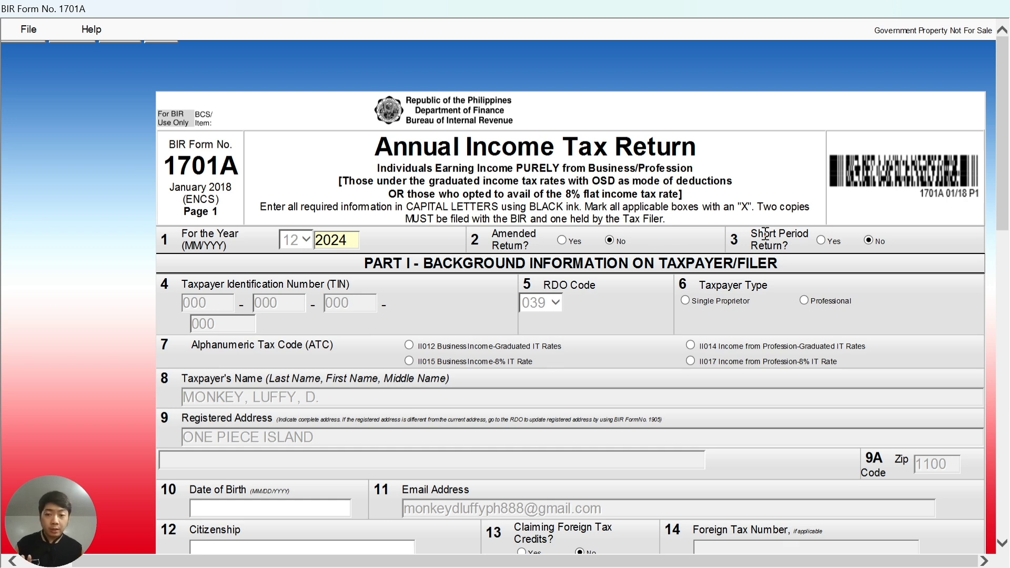
{"action": "left_click", "coordinate": [414, 346]}
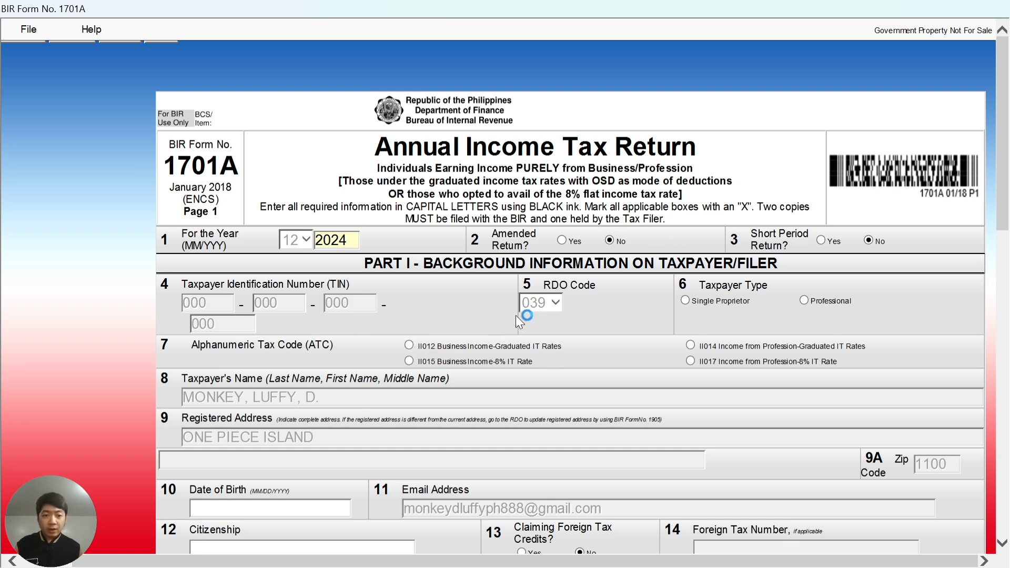
{"action": "left_click", "coordinate": [686, 301]}
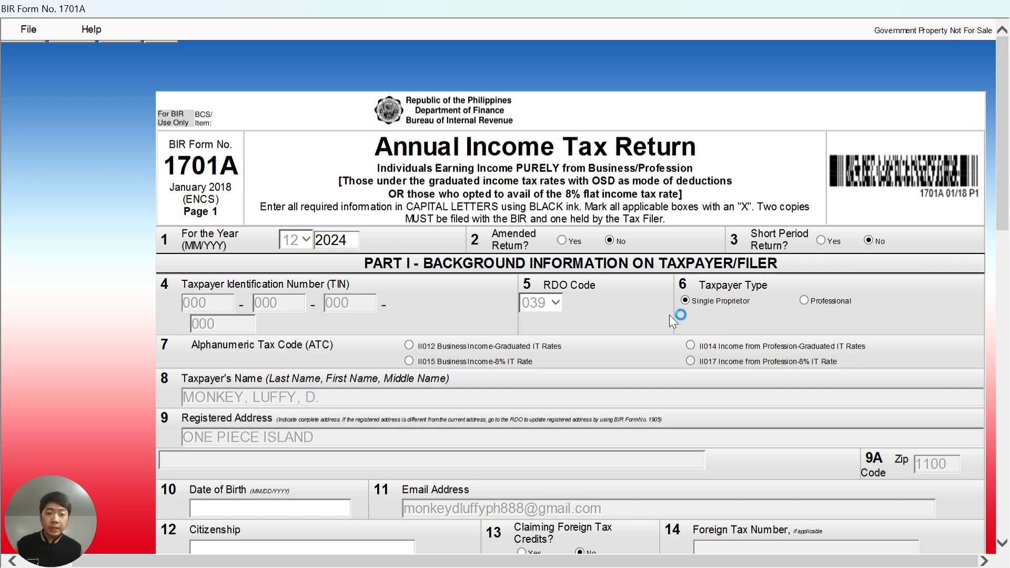
{"action": "scroll", "coordinate": [421, 347], "scroll_direction": "down", "scroll_amount": 3}
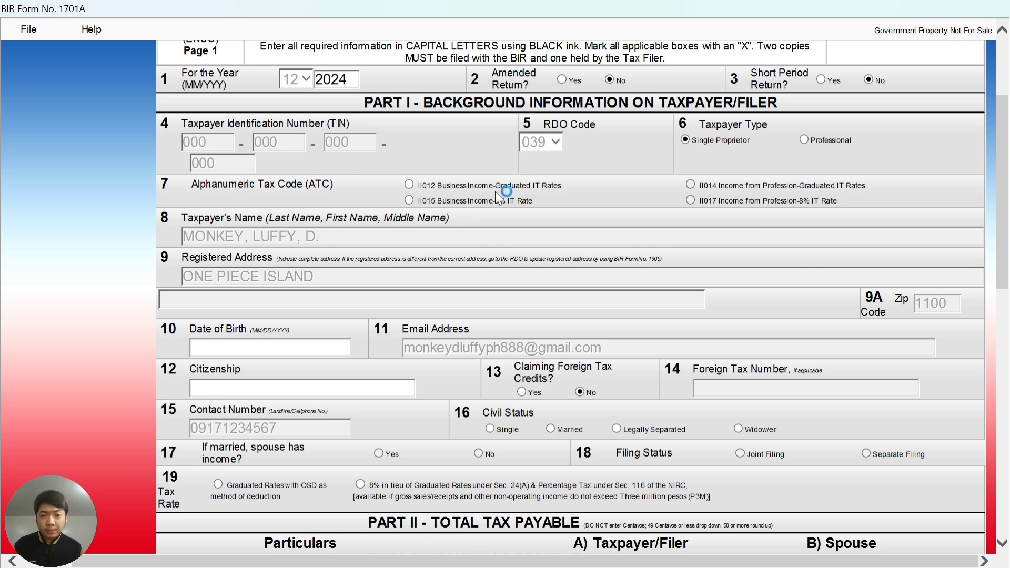
Select ATC II012, enter the date of birth, citizenship 'filipino' and civil status Single.
{"action": "left_click", "coordinate": [409, 186]}
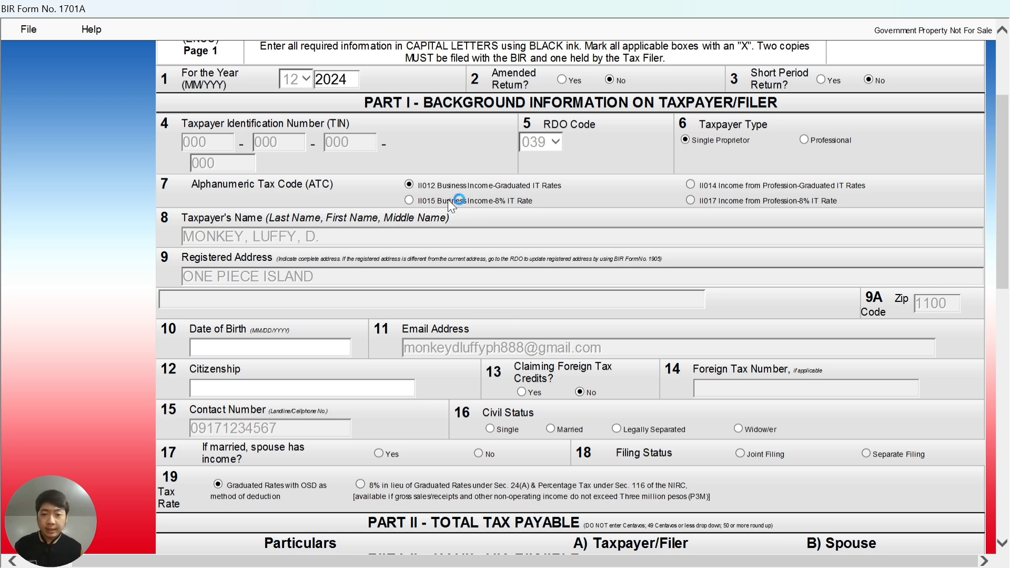
{"action": "scroll", "coordinate": [409, 273], "scroll_direction": "down", "scroll_amount": 3}
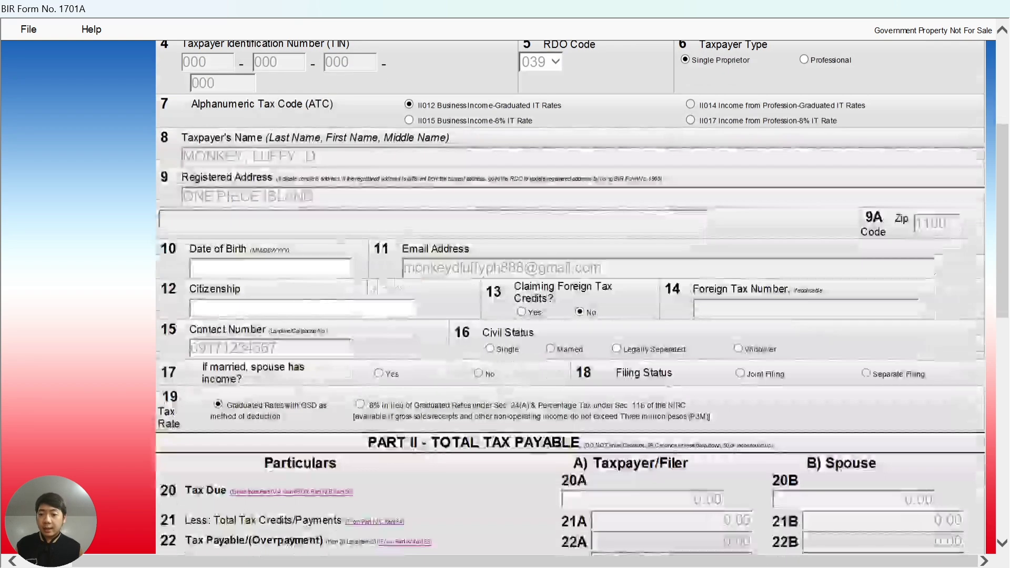
{"action": "left_click", "coordinate": [239, 268]}
{"action": "scroll", "coordinate": [296, 267], "scroll_direction": "down", "scroll_amount": 3}
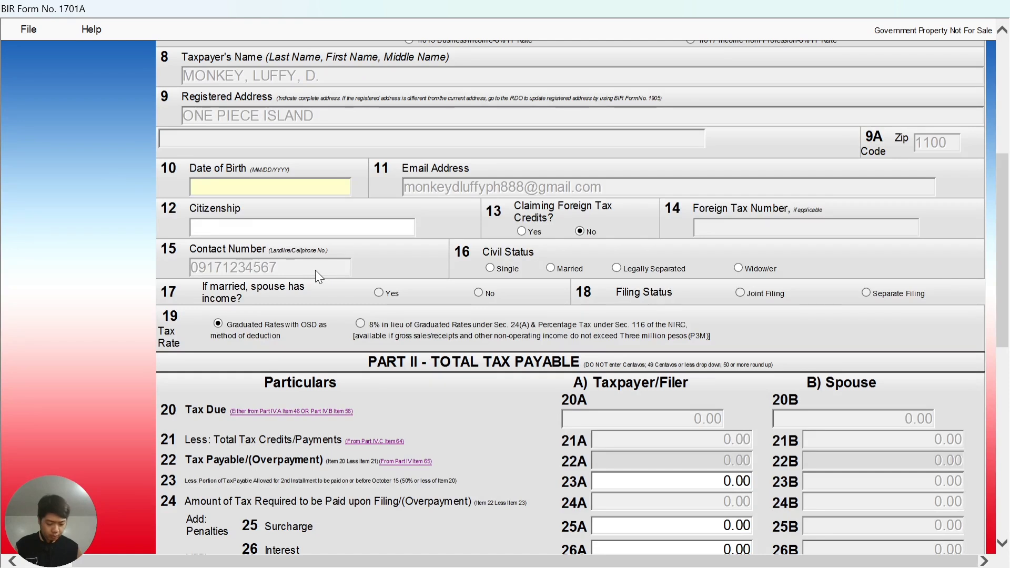
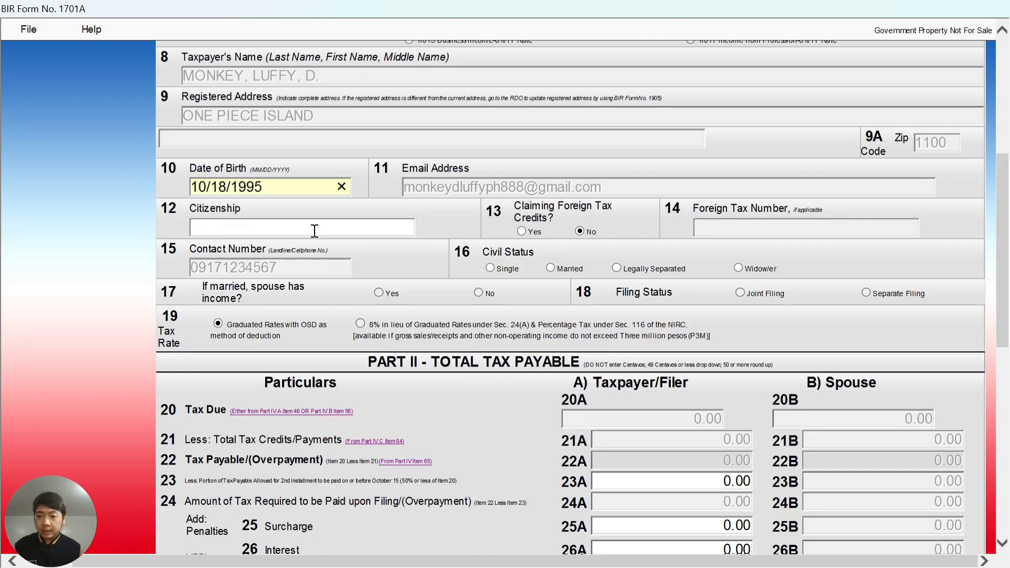
{"action": "left_click", "coordinate": [314, 230]}
{"action": "type", "text": "filipino"}
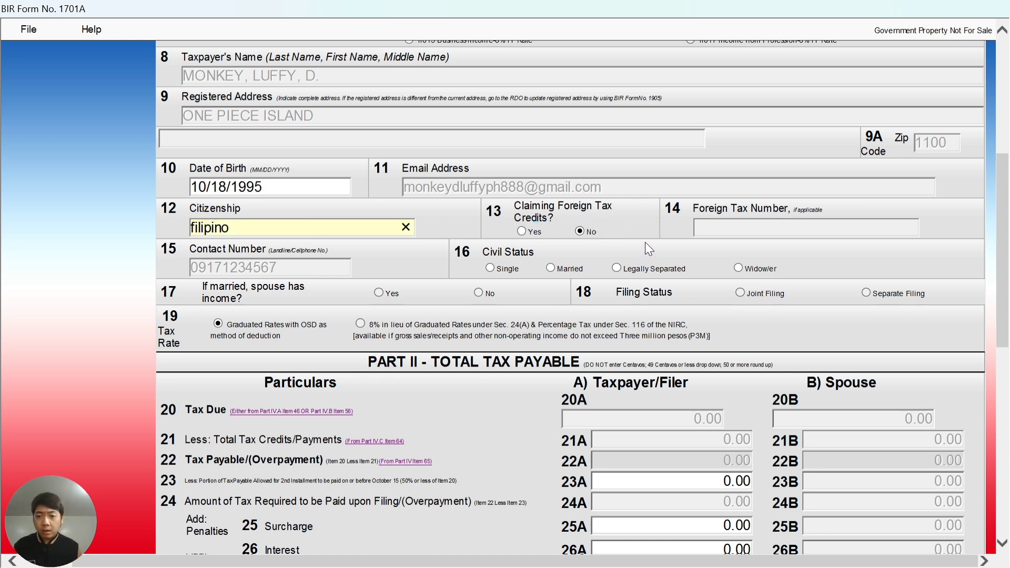
{"action": "left_click", "coordinate": [494, 271]}
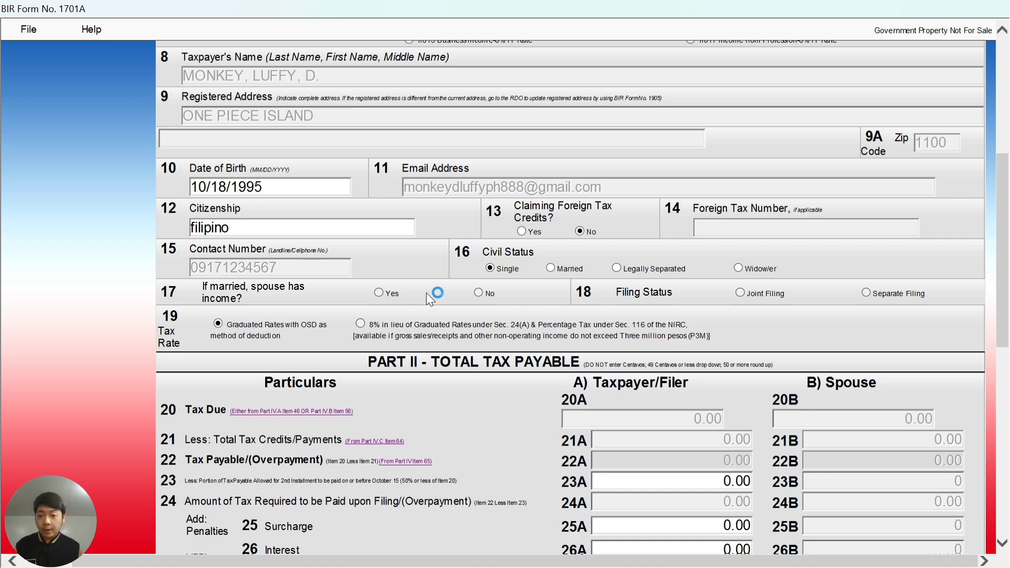
{"action": "scroll", "coordinate": [426, 293], "scroll_direction": "down", "scroll_amount": 3}
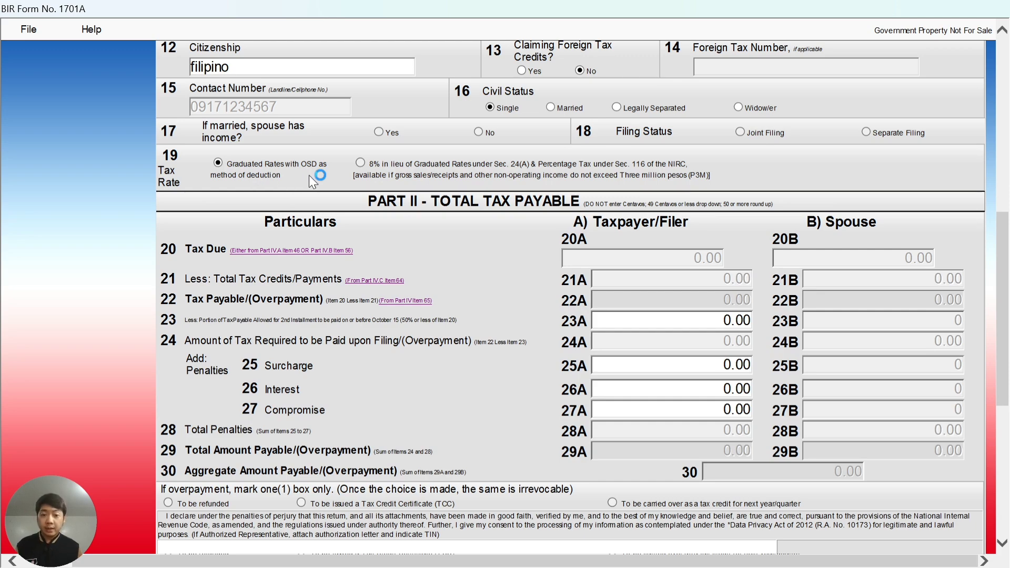
Advance Form 1701A to page 2 and bring the Part IV income tax computation into view.
{"action": "scroll", "coordinate": [309, 175], "scroll_direction": "down", "scroll_amount": 3}
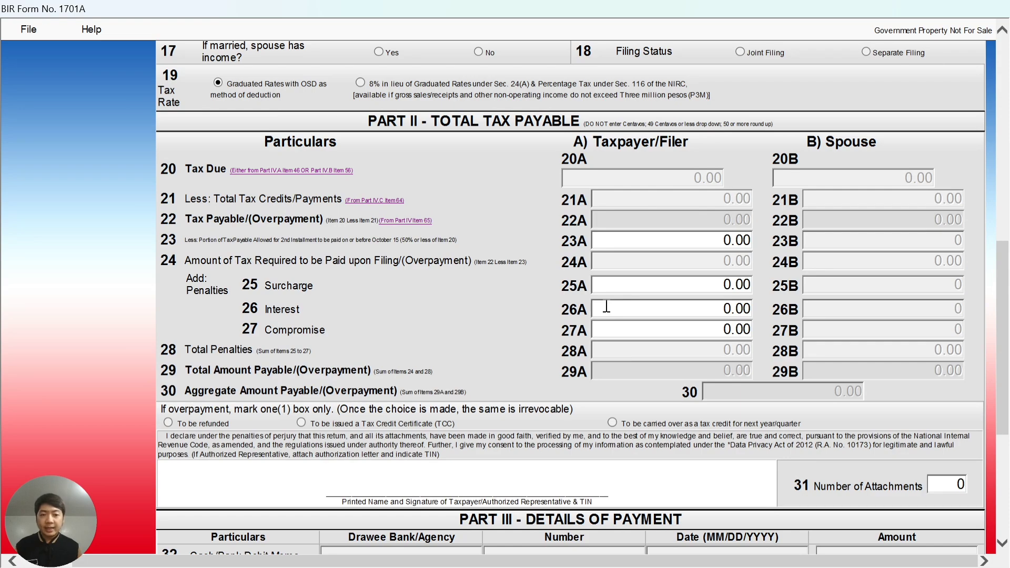
{"action": "scroll", "coordinate": [505, 318], "scroll_direction": "down", "scroll_amount": 10}
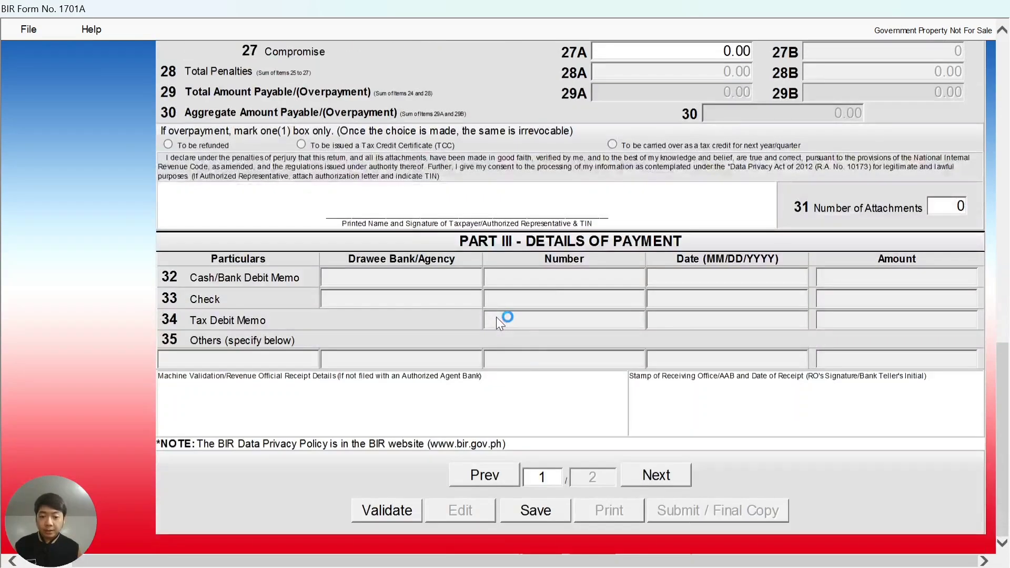
{"action": "left_click", "coordinate": [652, 478]}
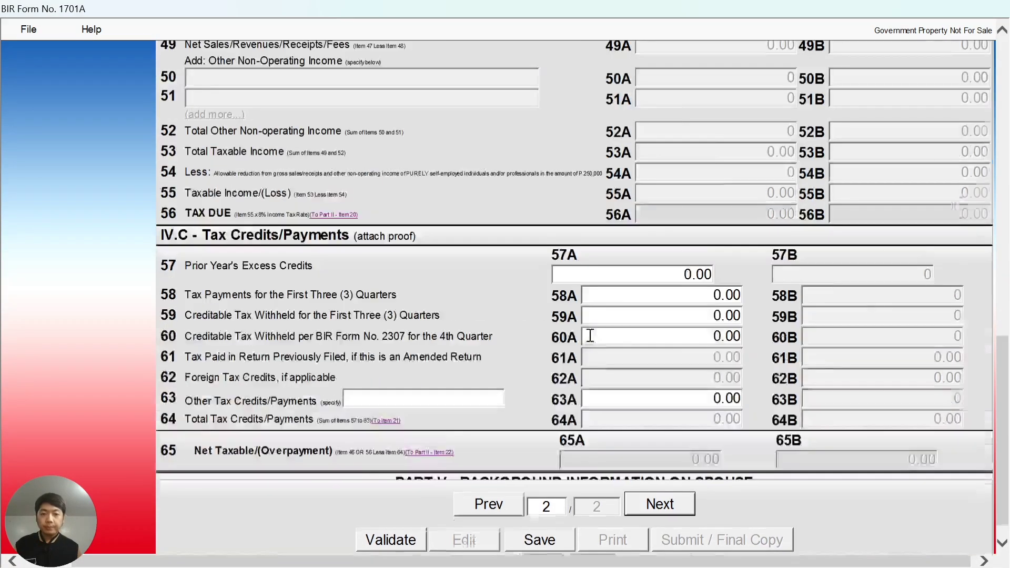
{"action": "scroll", "coordinate": [582, 318], "scroll_direction": "down", "scroll_amount": 7}
{"action": "scroll", "coordinate": [582, 318], "scroll_direction": "up", "scroll_amount": 18}
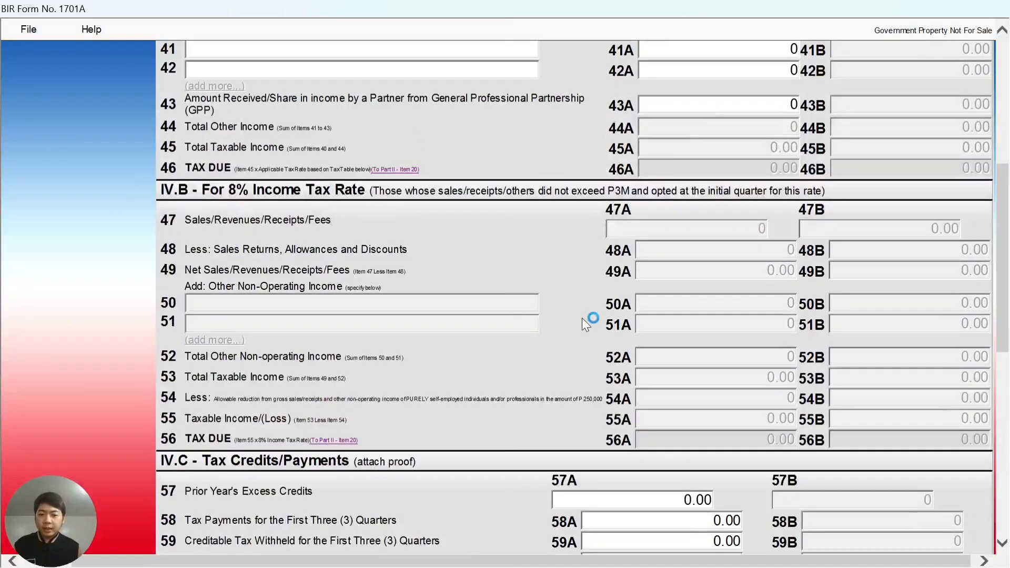
{"action": "scroll", "coordinate": [582, 318], "scroll_direction": "up", "scroll_amount": 6}
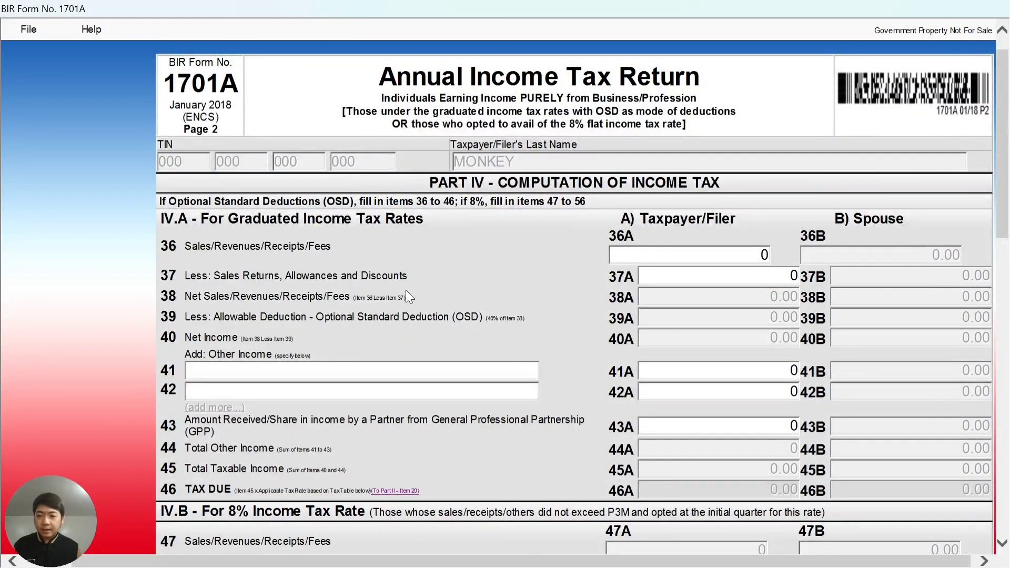
{"action": "scroll", "coordinate": [406, 289], "scroll_direction": "up", "scroll_amount": 3}
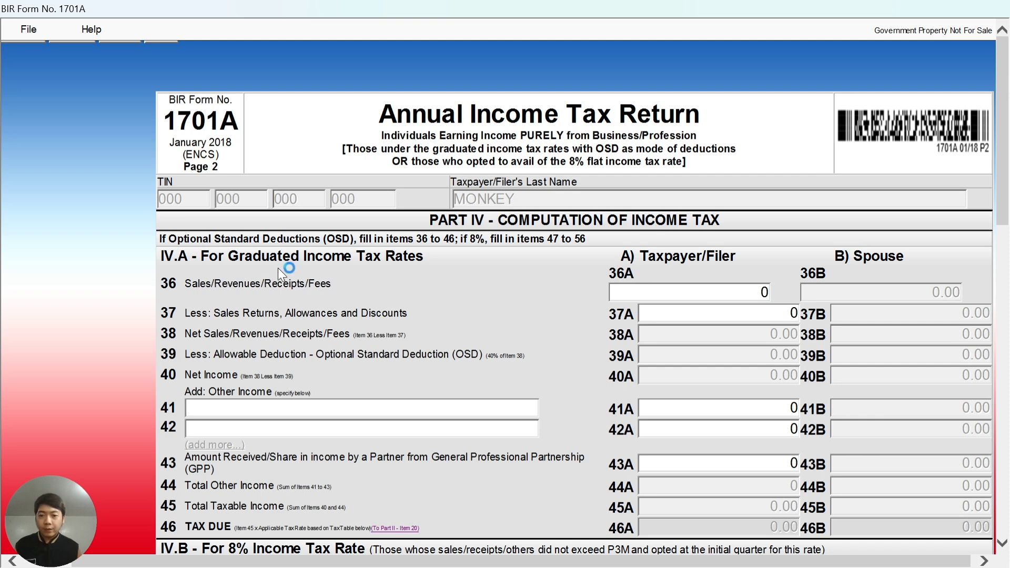
{"action": "scroll", "coordinate": [522, 292], "scroll_direction": "down", "scroll_amount": 2}
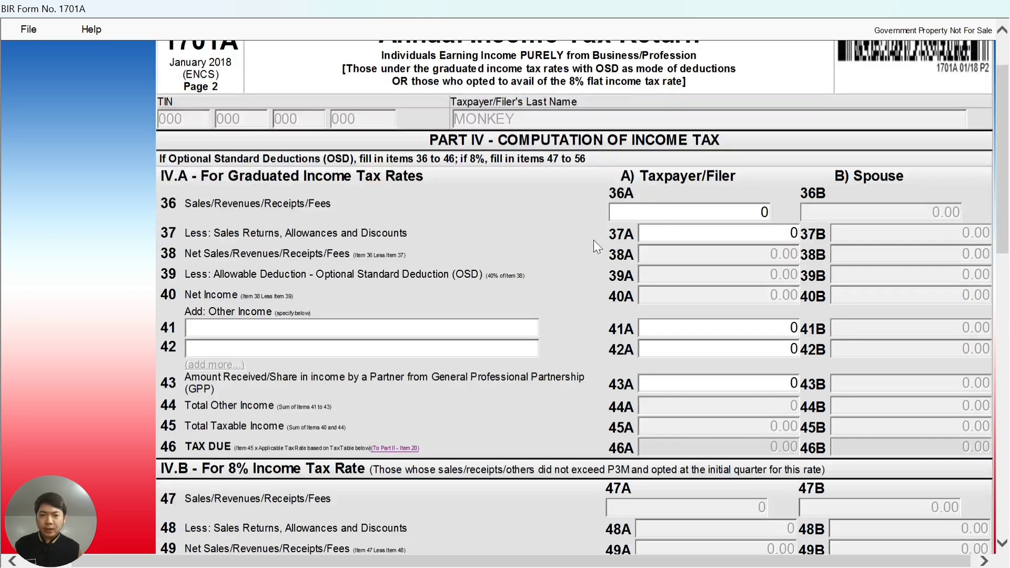
Select item 36A and look up the gross sales figure in cell D5 of the income statement.
{"action": "left_click", "coordinate": [684, 212]}
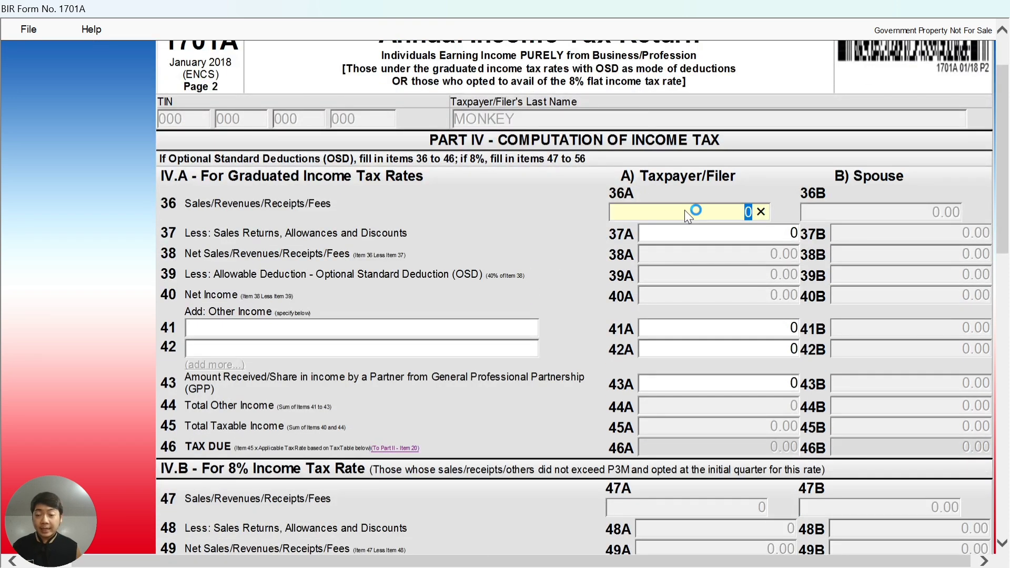
{"action": "key", "text": "alt+Tab"}
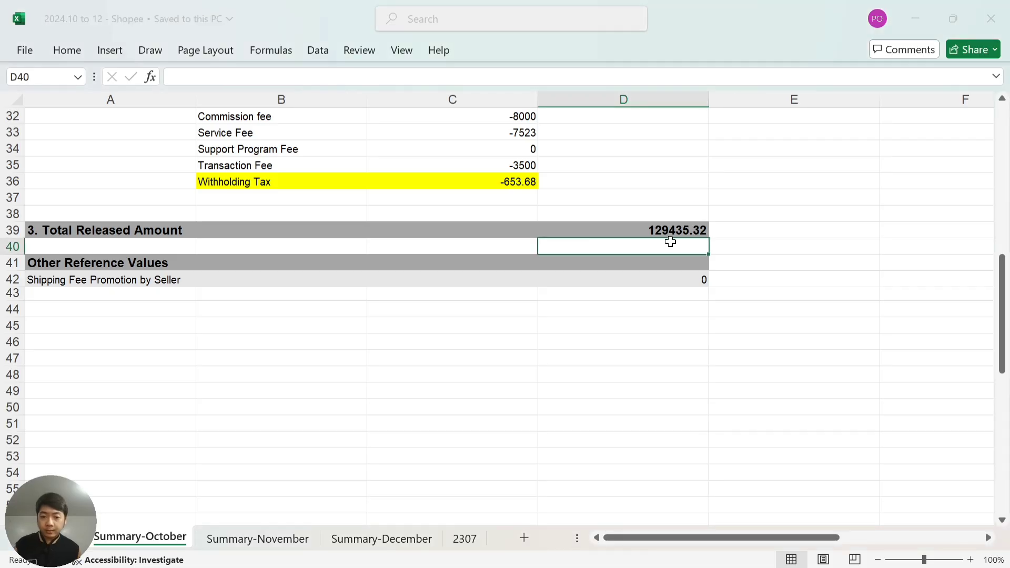
{"action": "key", "text": "alt+Tab"}
{"action": "key", "text": "alt+Tab"}
{"action": "key", "text": "alt+Tab"}
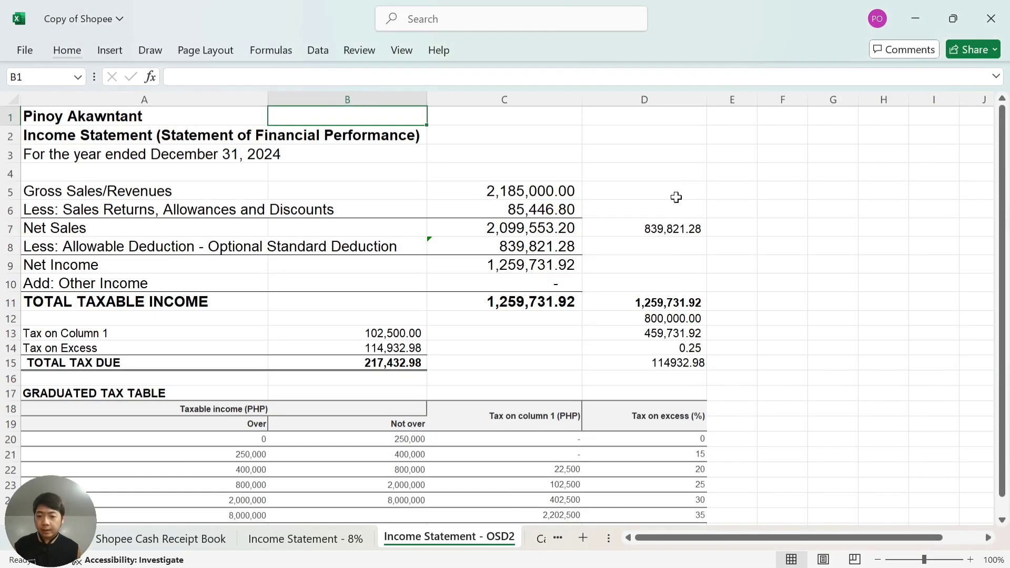
{"action": "left_click", "coordinate": [684, 194]}
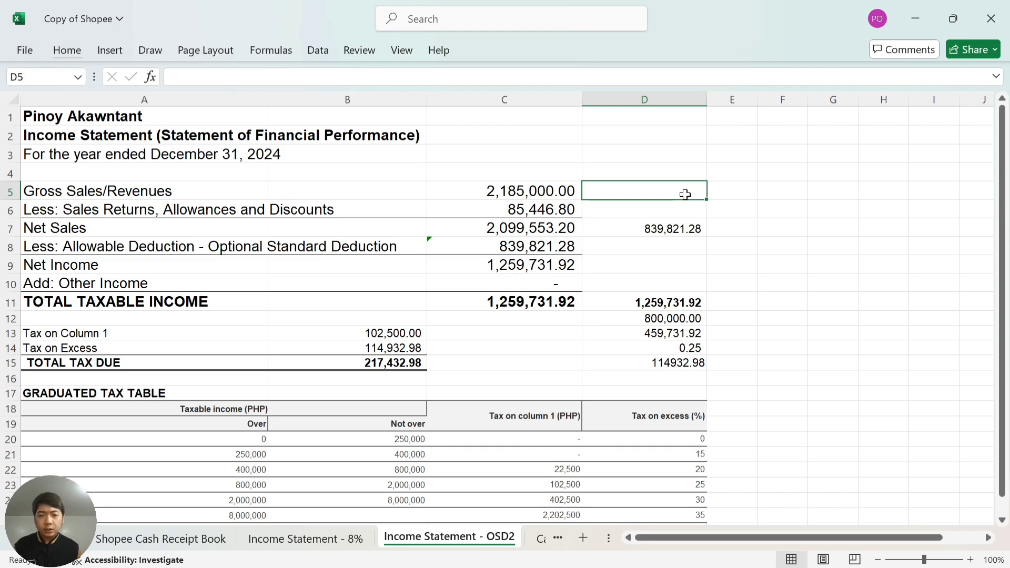
{"action": "key", "text": "alt+Tab"}
{"action": "key", "text": "alt+Tab"}
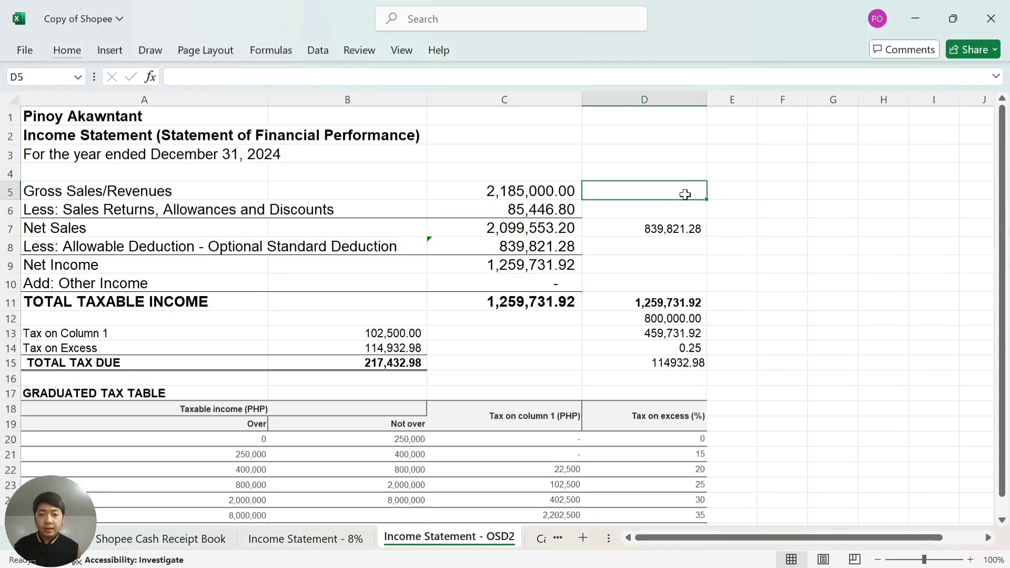
{"action": "key", "text": "alt+Tab"}
{"action": "key", "text": "alt+Tab"}
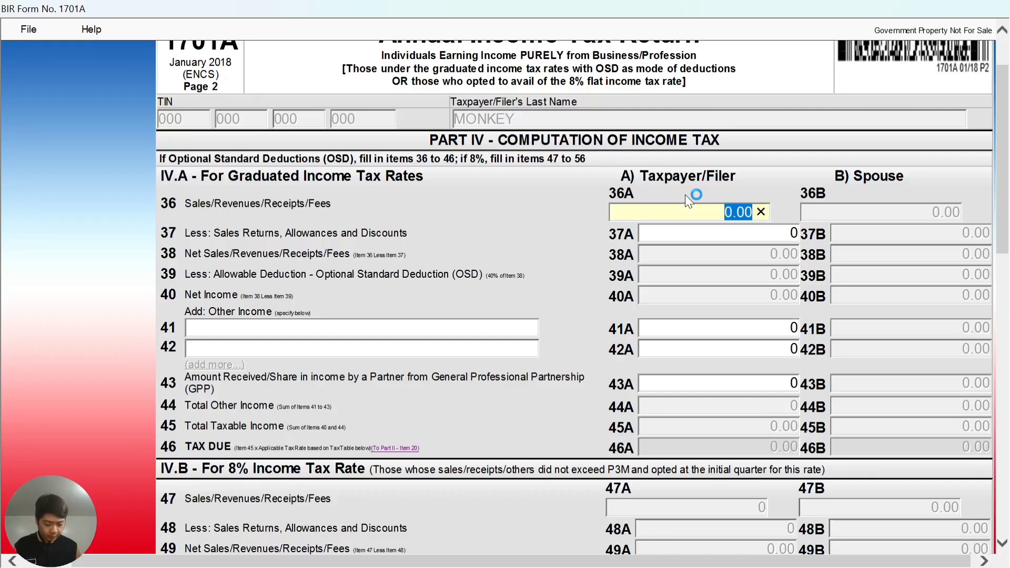
Enter 2,185,000 as item 36A sales, then check the sales returns row in Excel.
{"action": "type", "text": "2185000"}
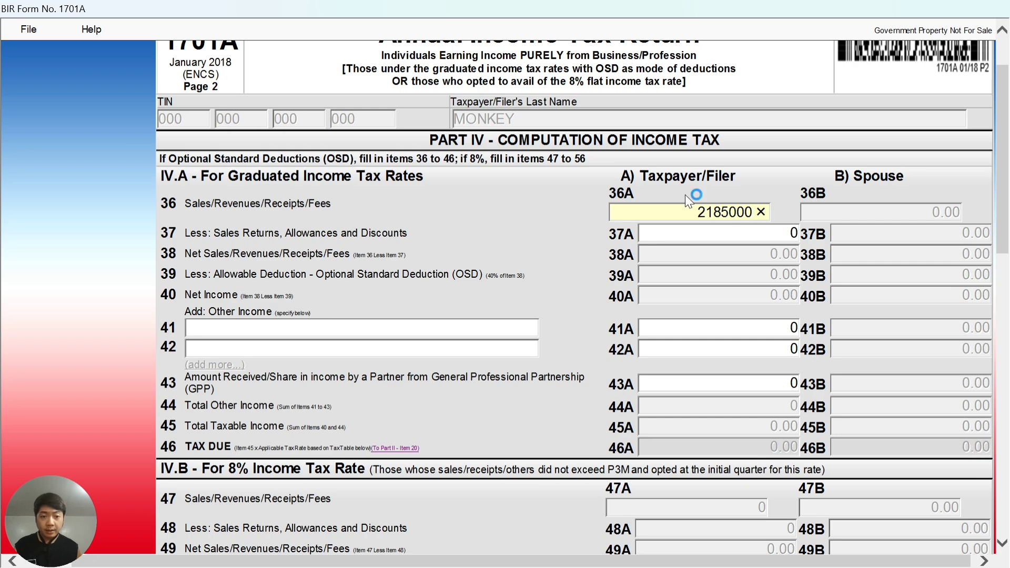
{"action": "key", "text": "Tab"}
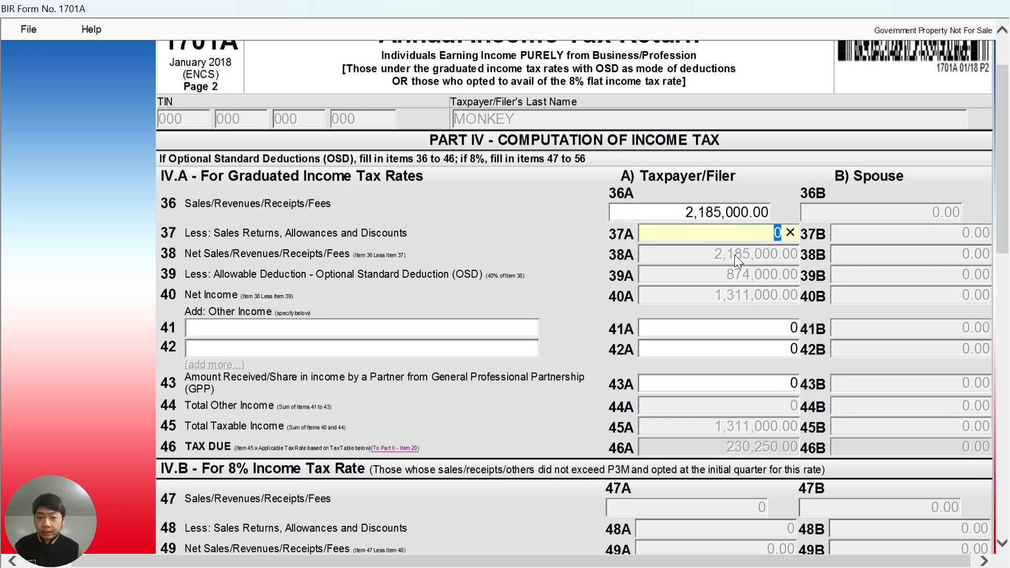
{"action": "key", "text": "alt+Tab"}
{"action": "left_click", "coordinate": [675, 206]}
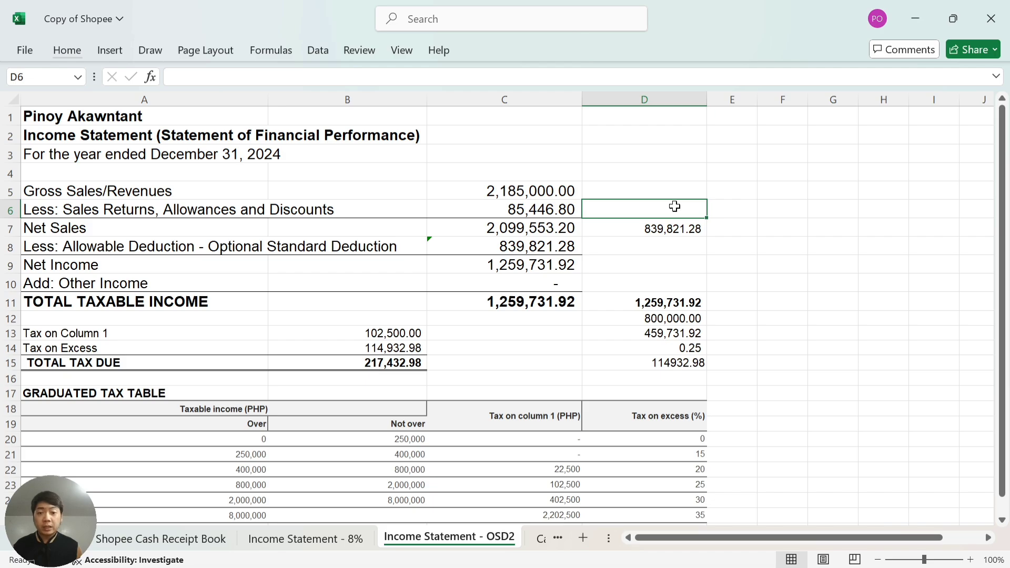
Enter 85,447 as sales returns in item 37A of the form.
{"action": "key", "text": "alt+Tab"}
{"action": "type", "text": "85447"}
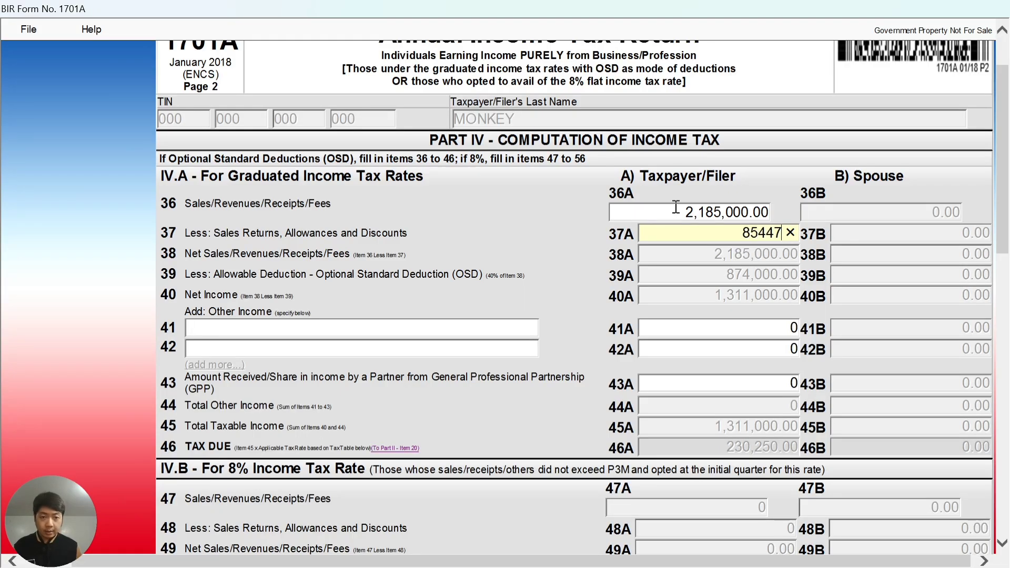
{"action": "key", "text": "Tab"}
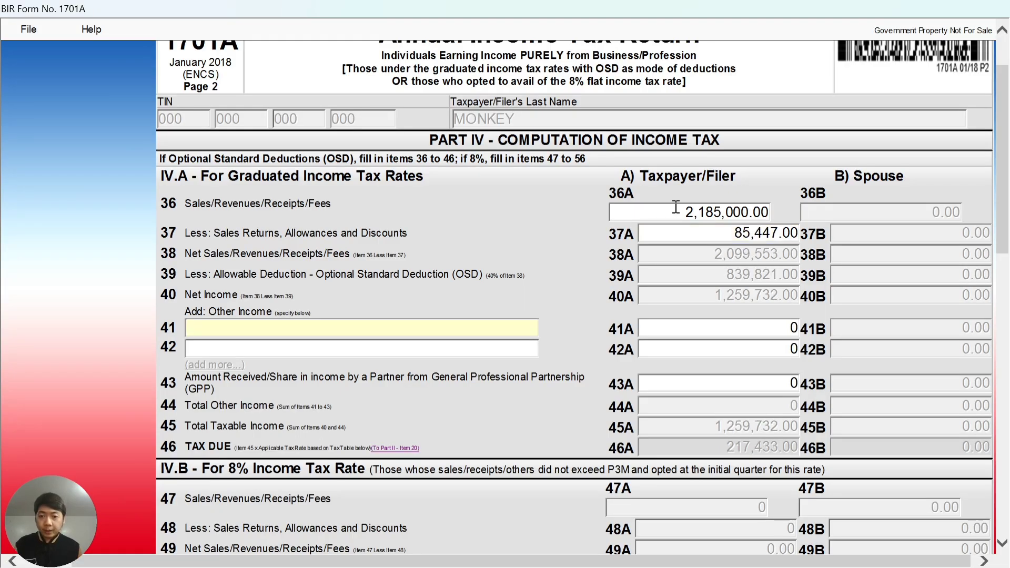
{"action": "scroll", "coordinate": [689, 228], "scroll_direction": "down", "scroll_amount": 3}
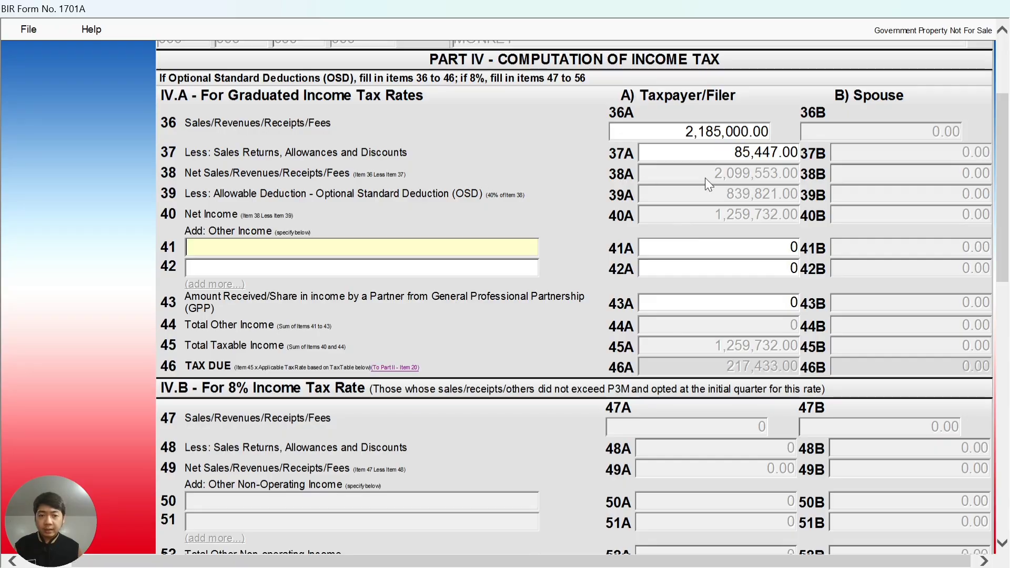
Compare the form's OSD and net income against the Excel income statement rows.
{"action": "key", "text": "alt+Tab"}
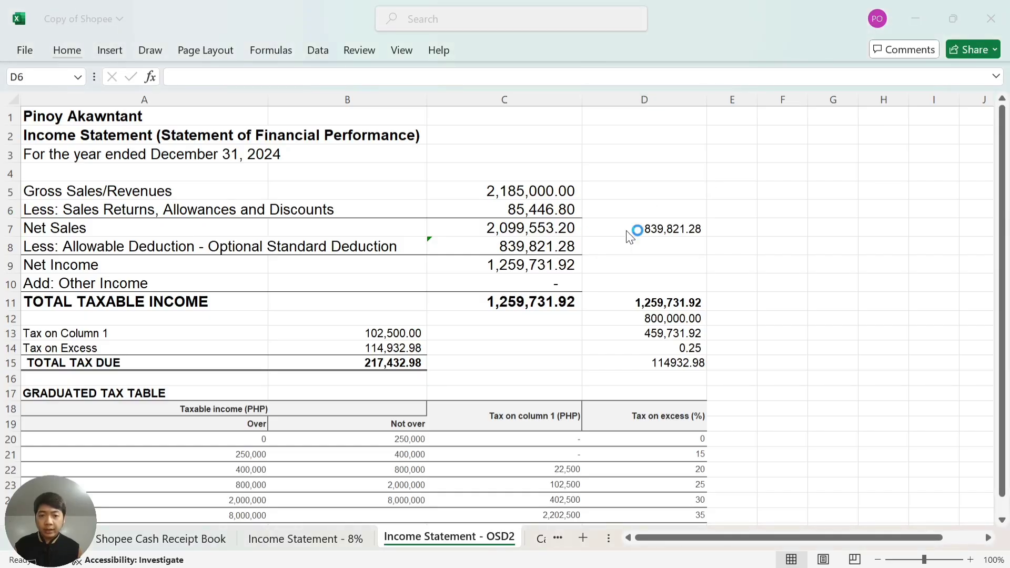
{"action": "key", "text": "alt+Tab"}
{"action": "key", "text": "alt+Tab"}
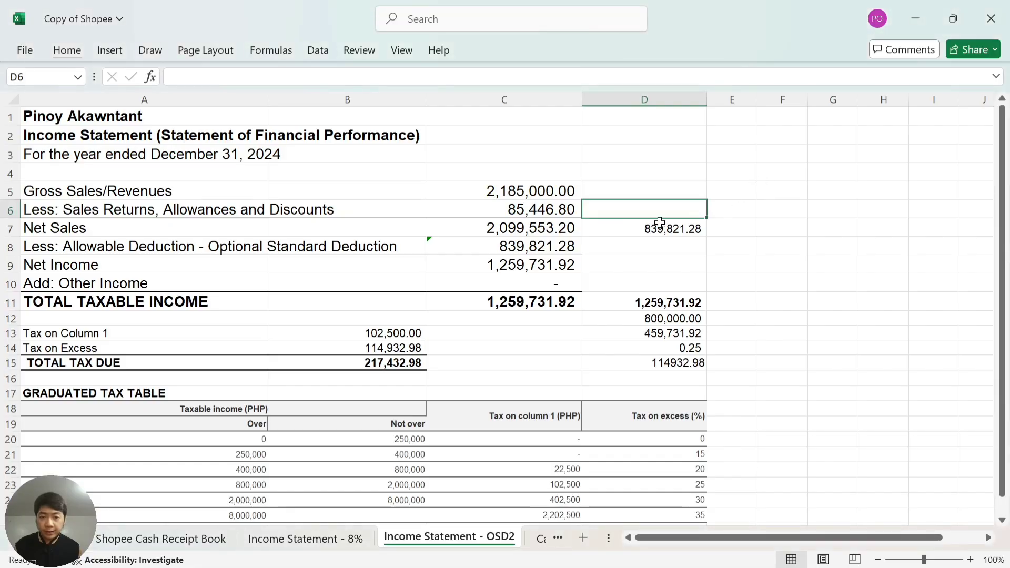
{"action": "left_click", "coordinate": [659, 246]}
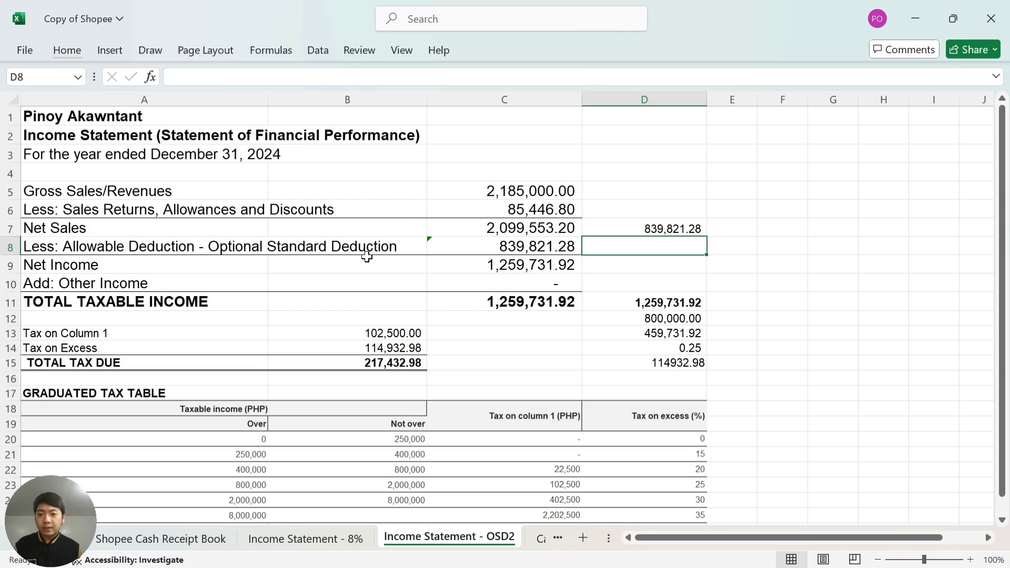
{"action": "key", "text": "alt+Tab"}
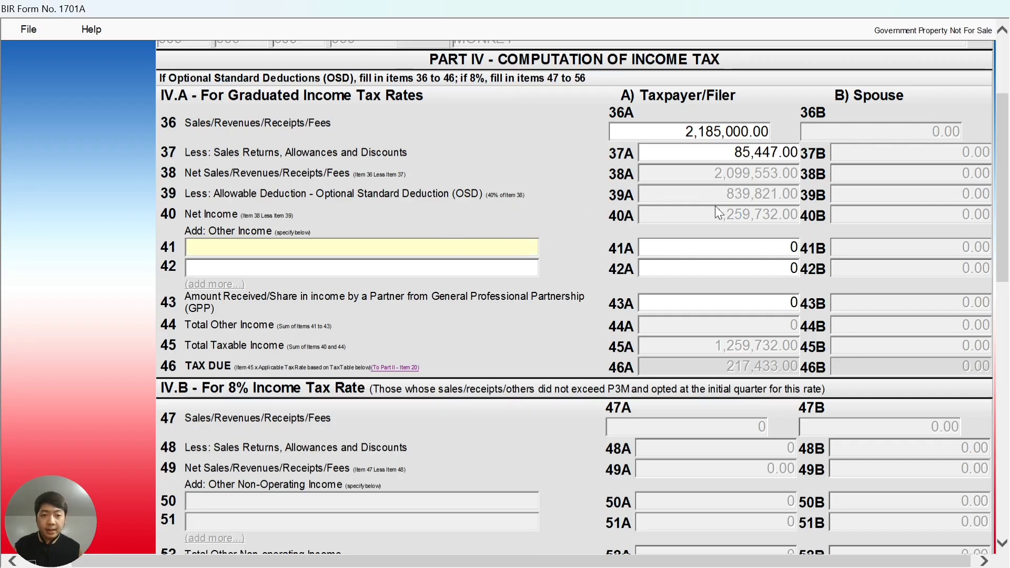
{"action": "key", "text": "alt+Tab"}
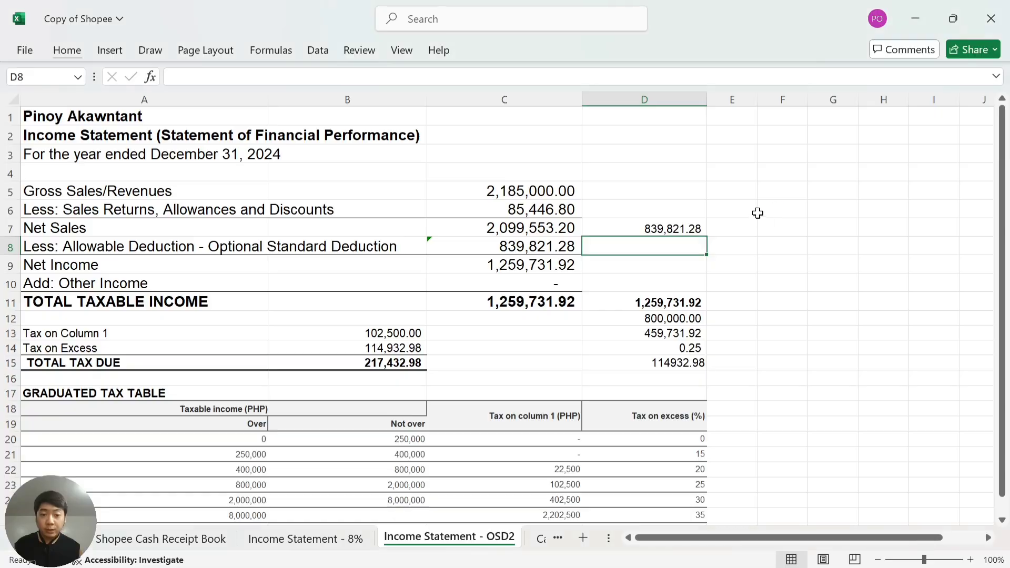
{"action": "left_click", "coordinate": [638, 264]}
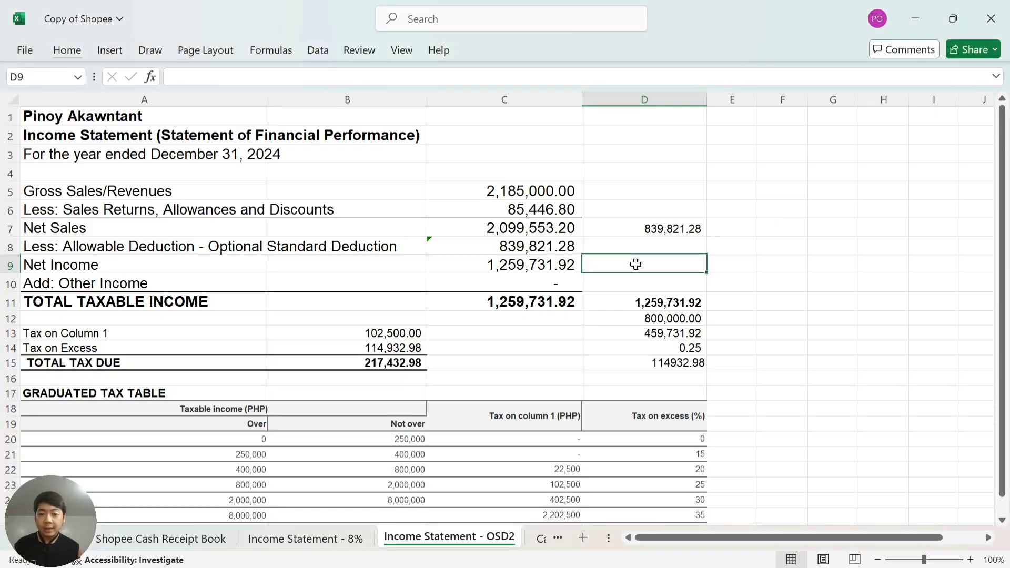
{"action": "key", "text": "alt+Tab"}
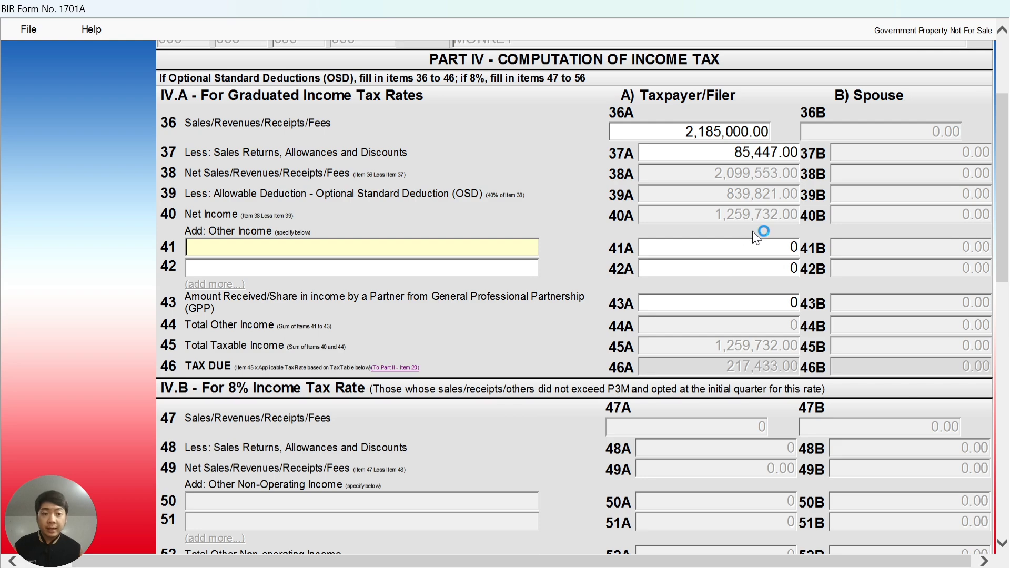
{"action": "scroll", "coordinate": [772, 225], "scroll_direction": "down", "scroll_amount": 3}
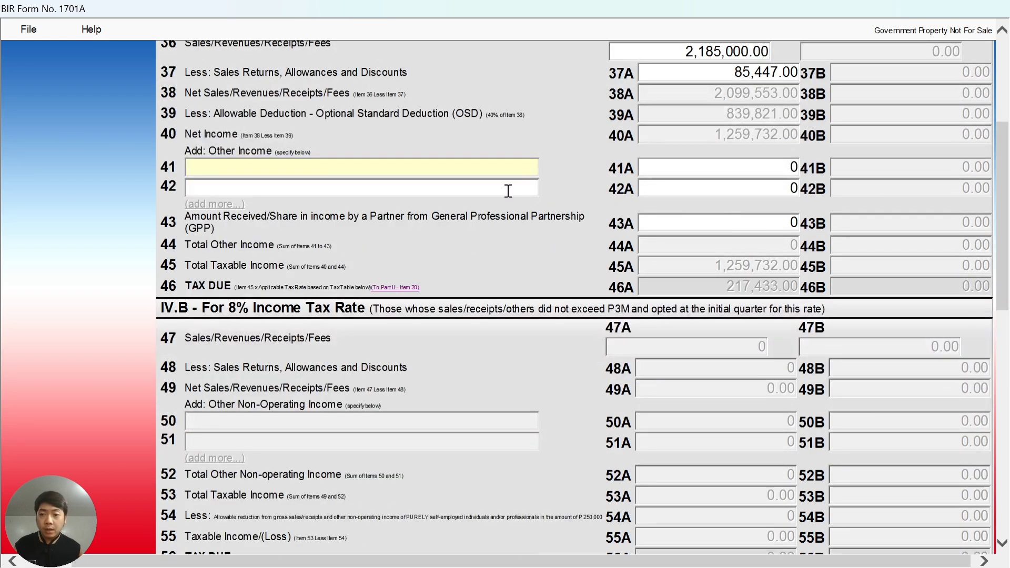
{"action": "scroll", "coordinate": [702, 205], "scroll_direction": "down", "scroll_amount": 6}
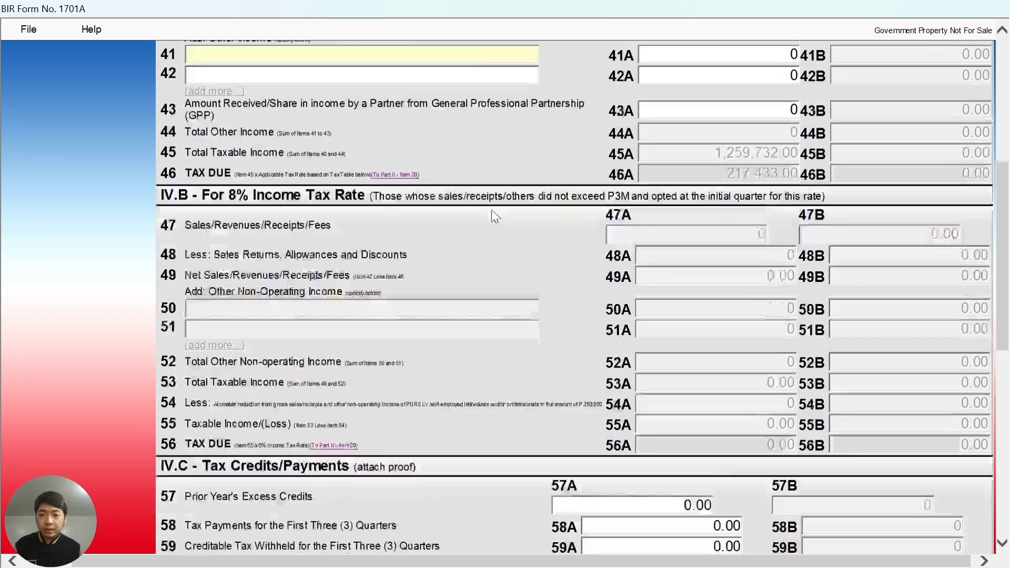
Confirm total taxable income 1,259,732.00 and tax due 217,433.00 match Excel.
{"action": "key", "text": "alt+Tab"}
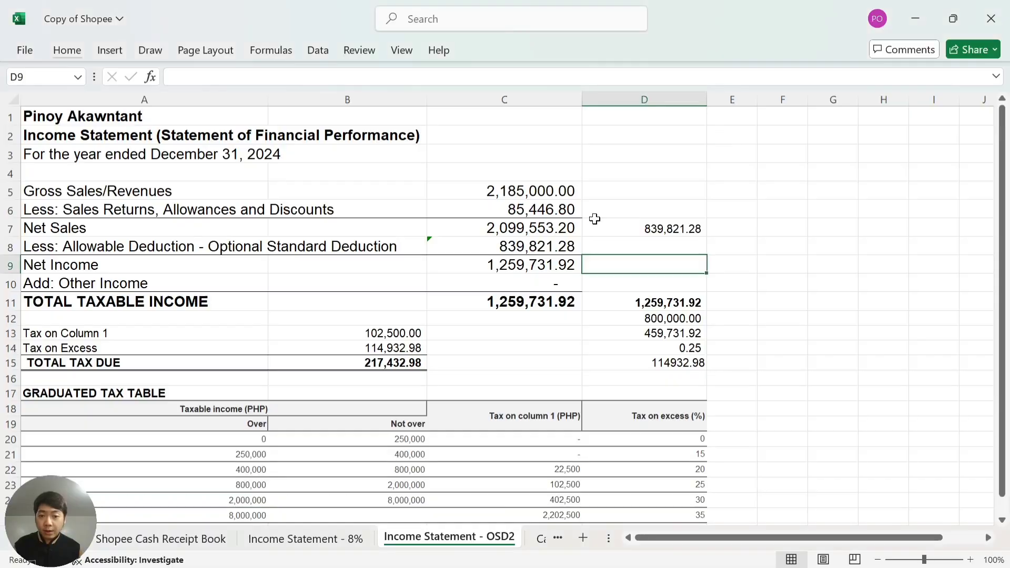
{"action": "scroll", "coordinate": [621, 306], "scroll_direction": "down", "scroll_amount": 2}
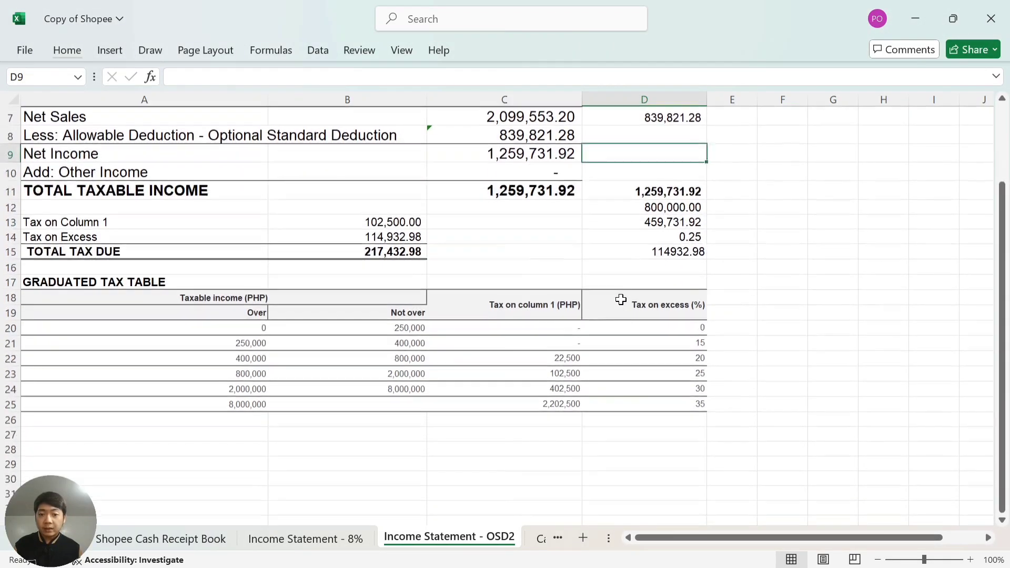
{"action": "left_click", "coordinate": [602, 191]}
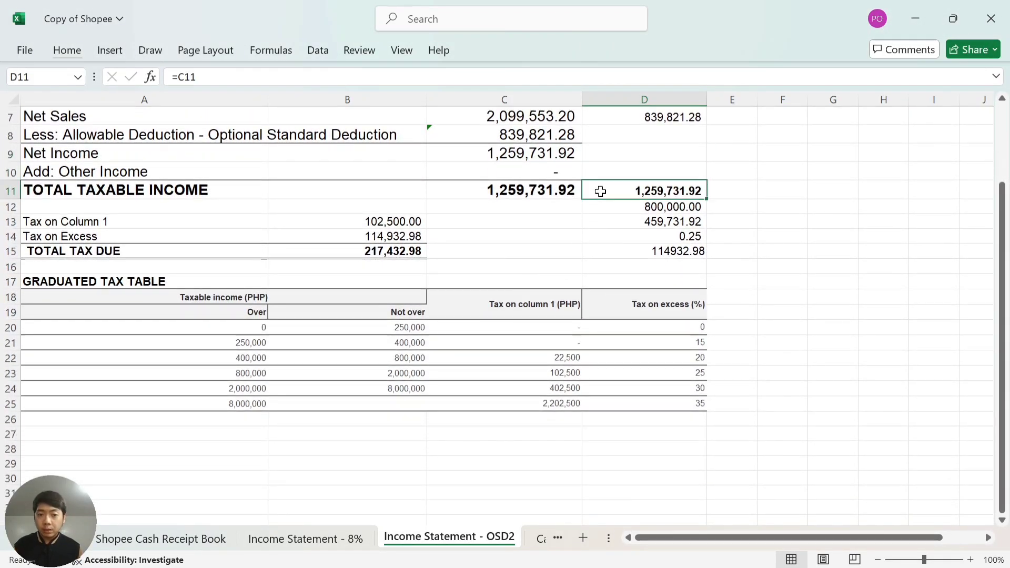
{"action": "key", "text": "alt+Tab"}
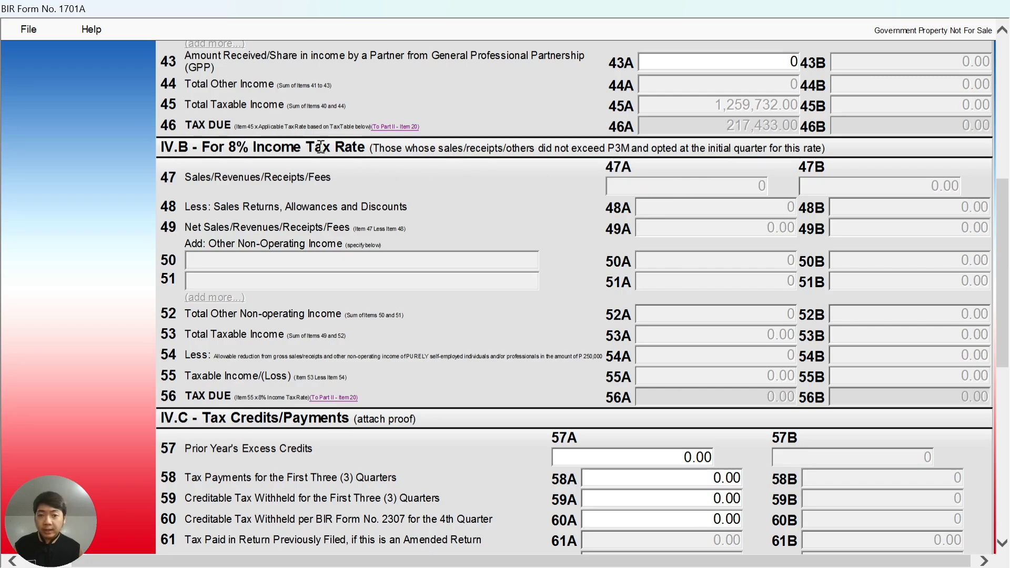
{"action": "key", "text": "alt+Tab"}
{"action": "key", "text": "alt+Tab"}
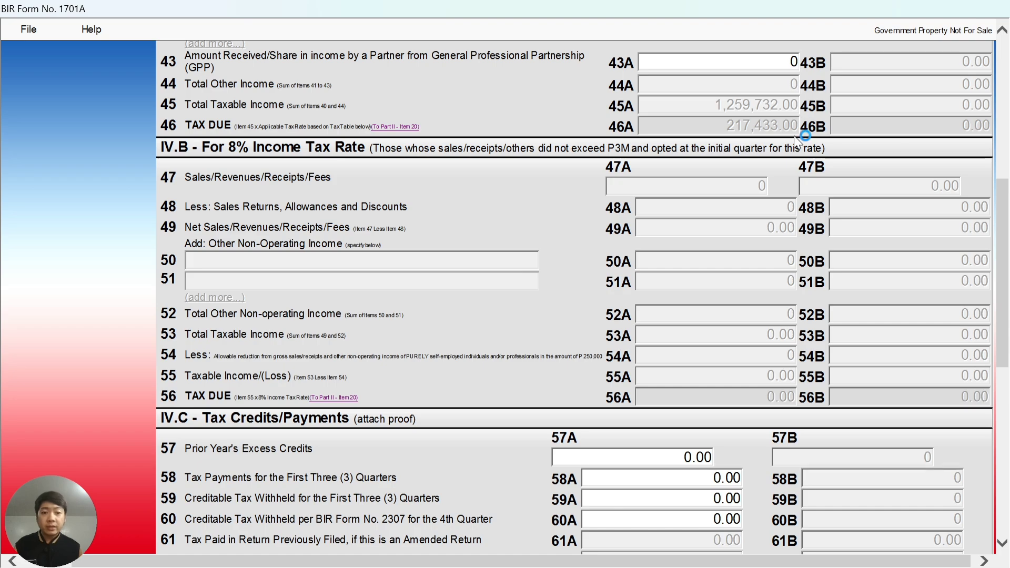
{"action": "key", "text": "alt+Tab"}
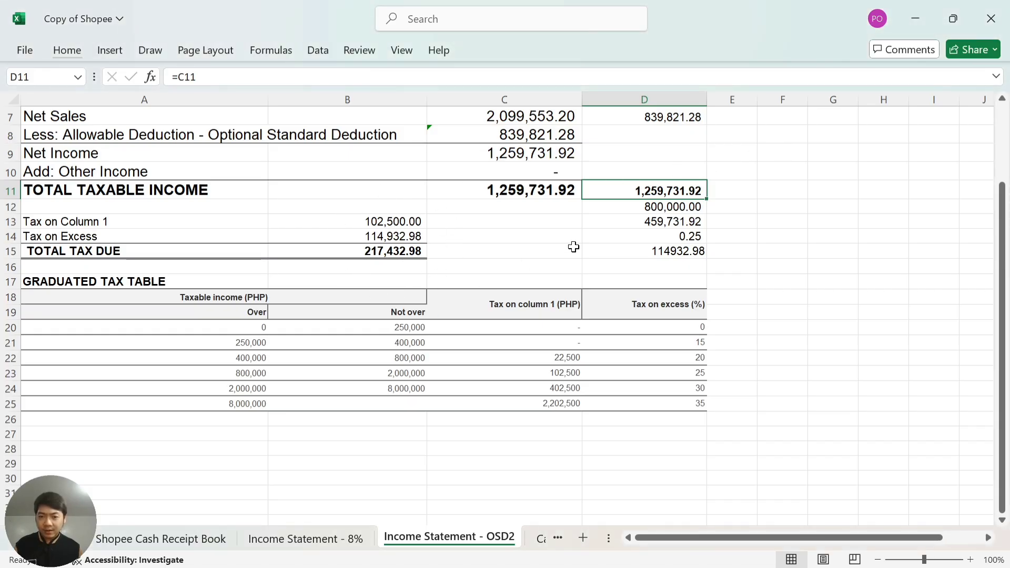
{"action": "key", "text": "alt+Tab"}
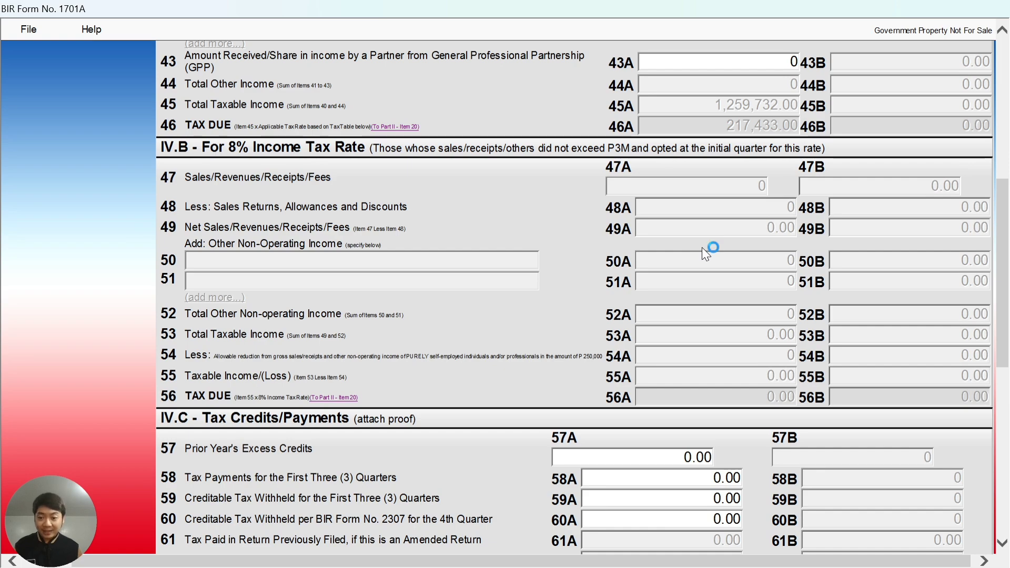
Enter 50,000 as first-three-quarters tax payments in item 58A, leaving 167,433.00 net payable.
{"action": "scroll", "coordinate": [702, 247], "scroll_direction": "down", "scroll_amount": 3}
{"action": "scroll", "coordinate": [702, 247], "scroll_direction": "down", "scroll_amount": 3}
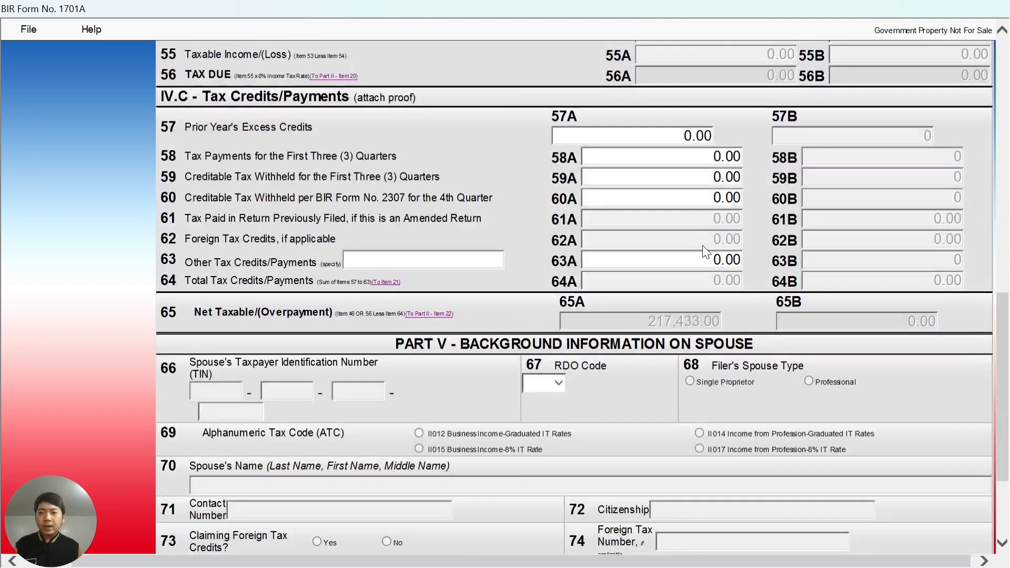
{"action": "left_click", "coordinate": [625, 136]}
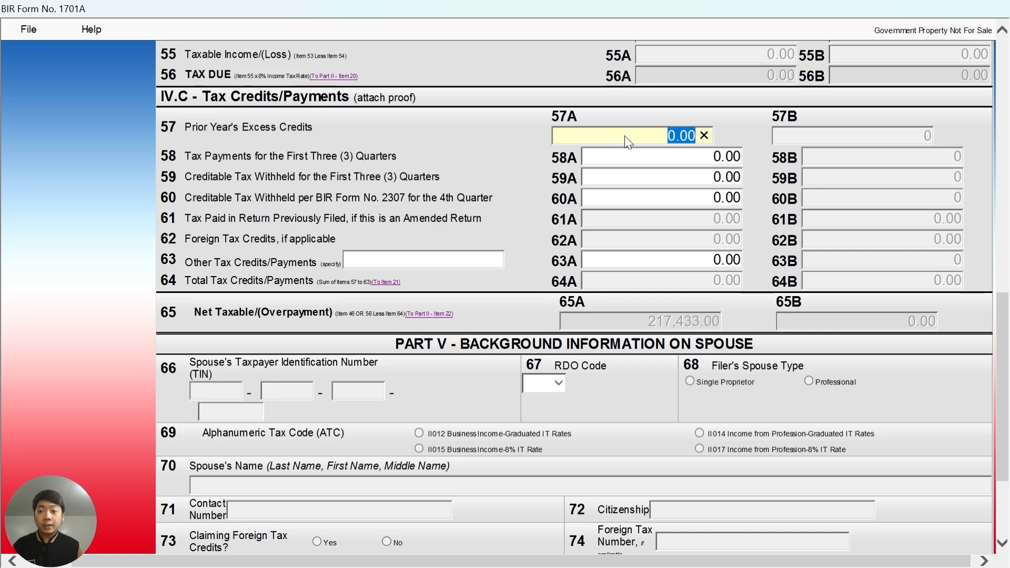
{"action": "left_click", "coordinate": [666, 158]}
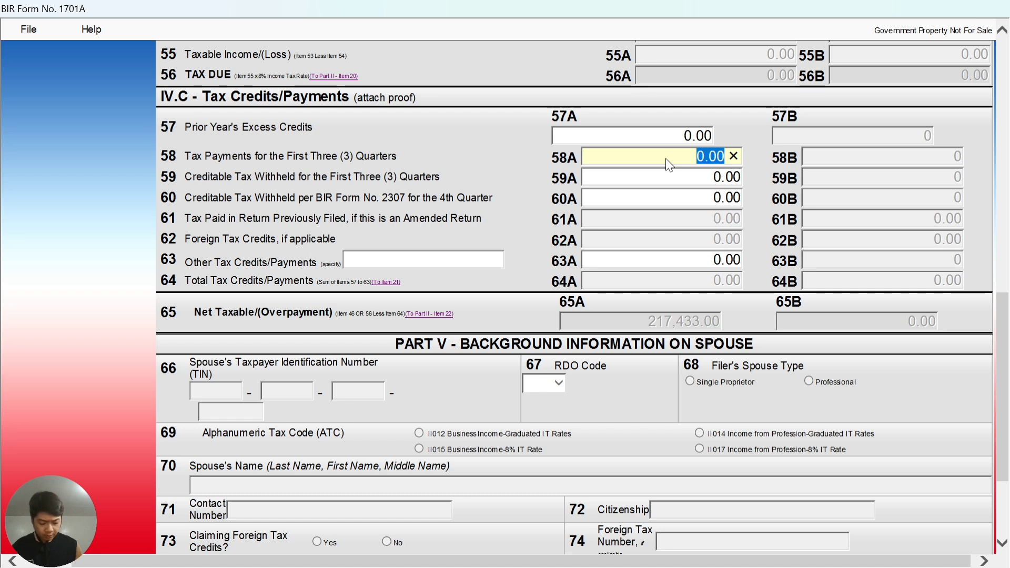
{"action": "type", "text": "50000"}
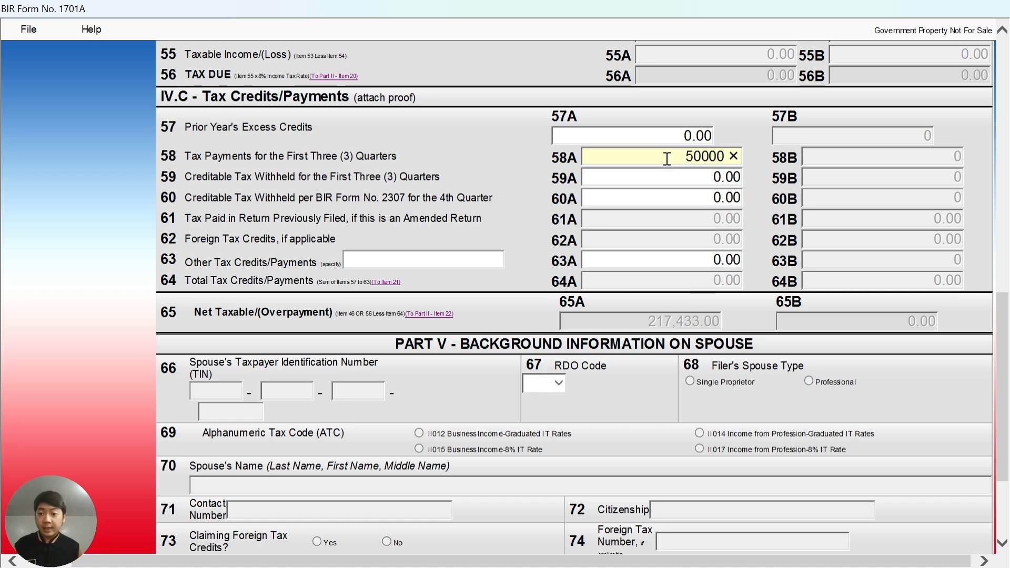
{"action": "left_click", "coordinate": [701, 175]}
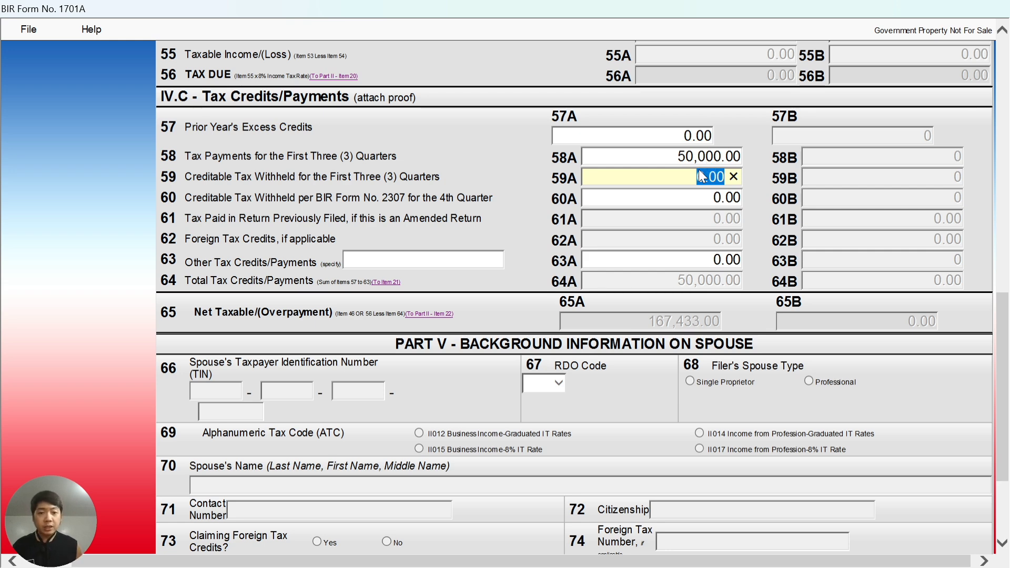
{"action": "key", "text": "alt+Tab"}
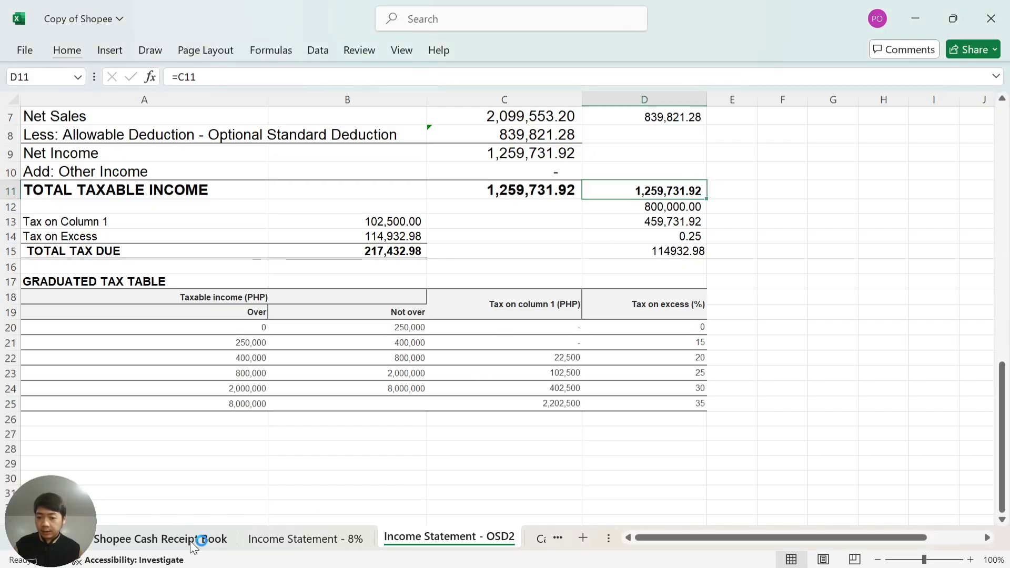
Find the 7,649.25 withholding total in the Shopee Cash Receipt Book and enter 7649 in 59A.
{"action": "left_click", "coordinate": [190, 541]}
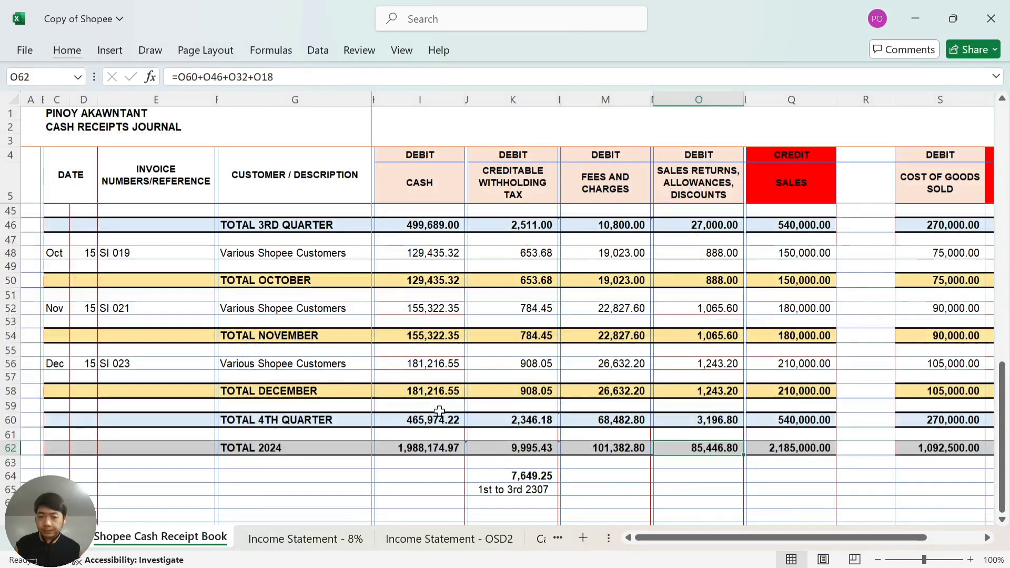
{"action": "left_click", "coordinate": [515, 489]}
{"action": "scroll", "coordinate": [521, 489], "scroll_direction": "down", "scroll_amount": 4}
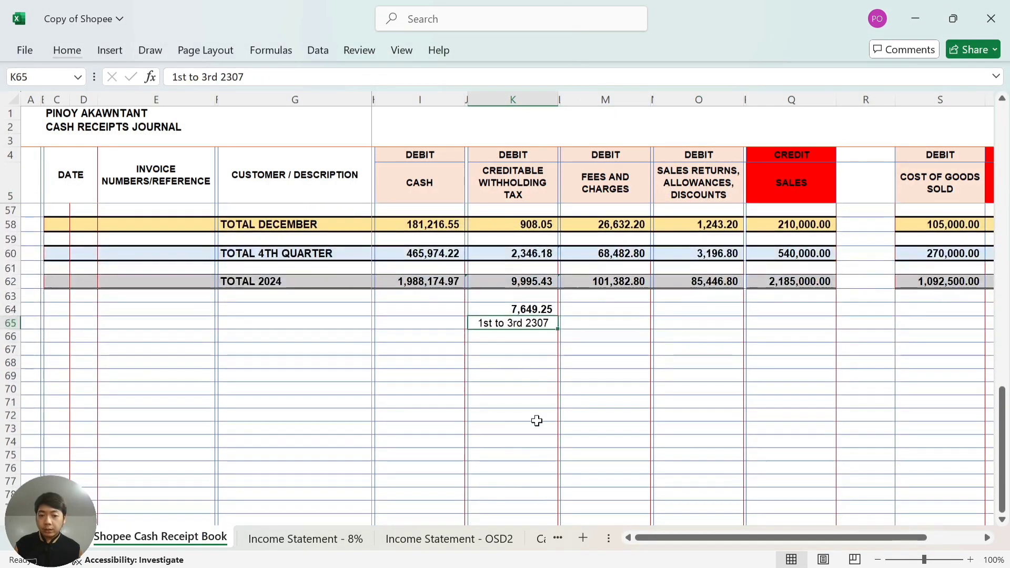
{"action": "key", "text": "Up"}
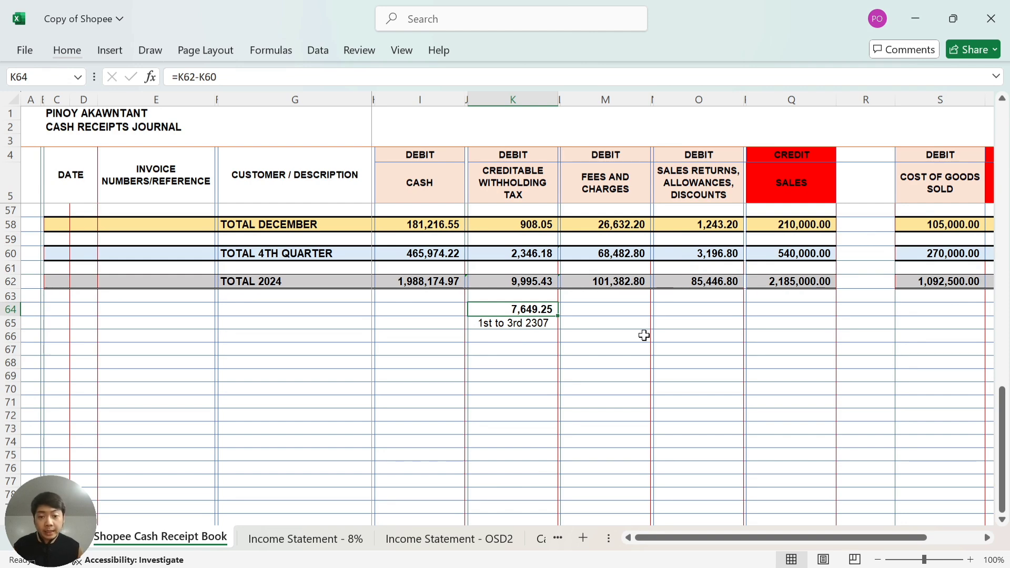
{"action": "key", "text": "alt+Tab"}
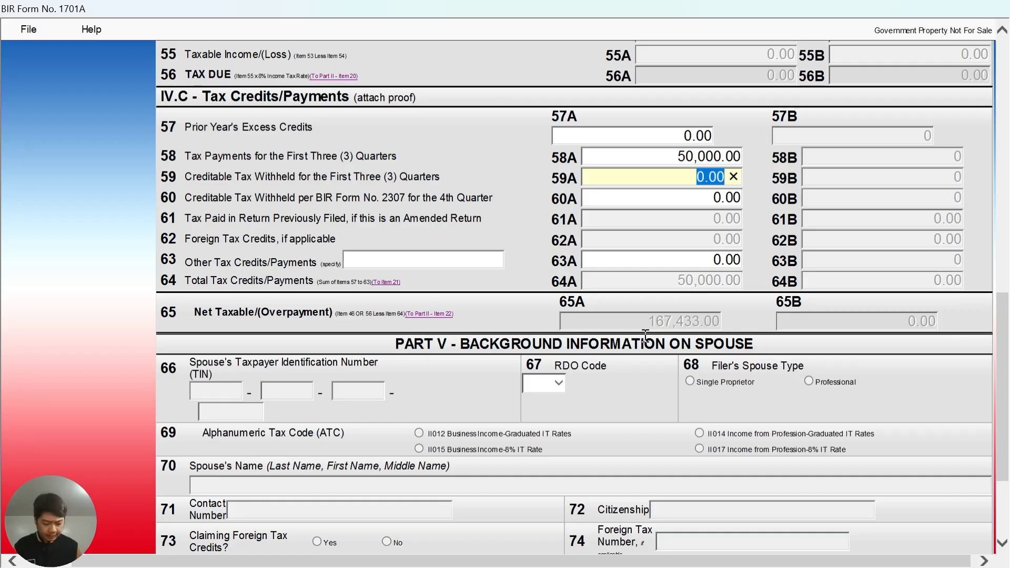
{"action": "type", "text": "7649"}
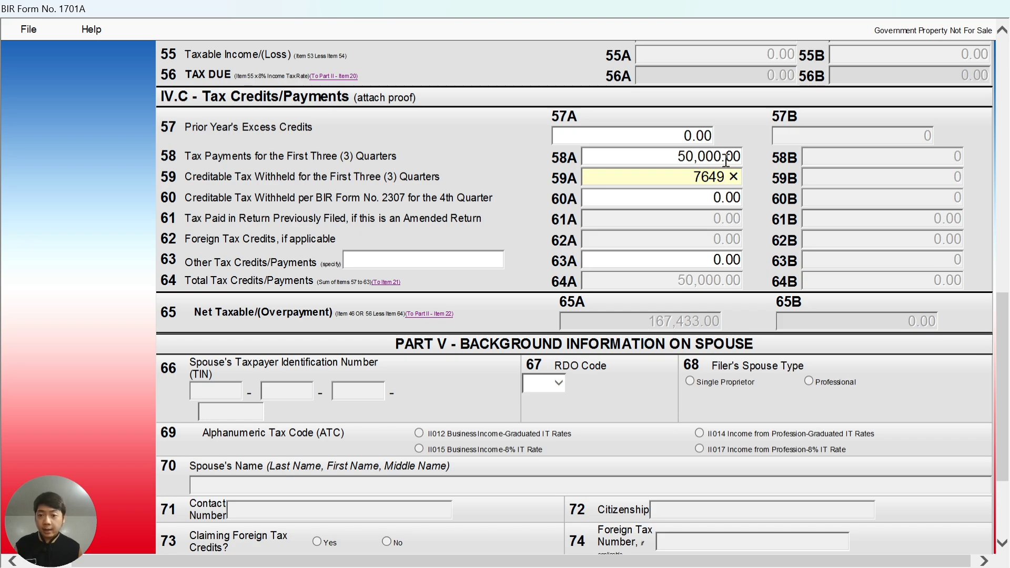
{"action": "left_click", "coordinate": [681, 201]}
Check the fourth-quarter withholding total in K60 and enter 2346 in item 60A.
{"action": "key", "text": "alt+Tab"}
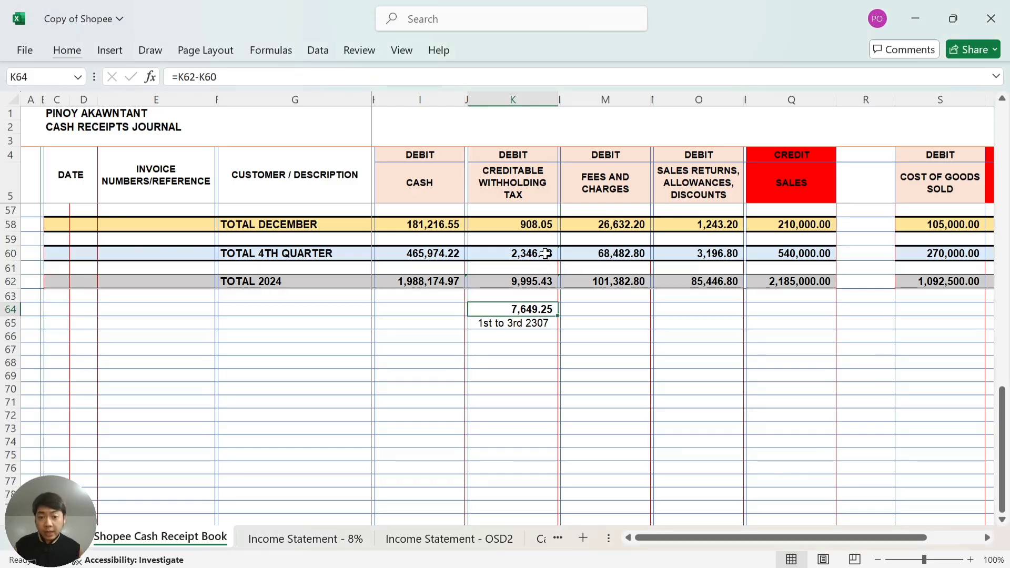
{"action": "left_click", "coordinate": [545, 253]}
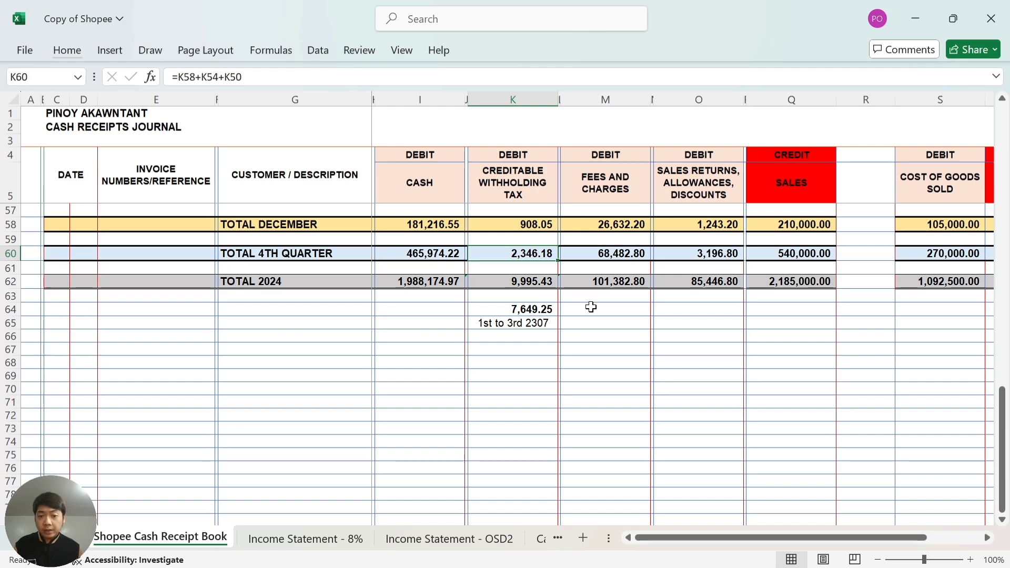
{"action": "key", "text": "alt+Tab"}
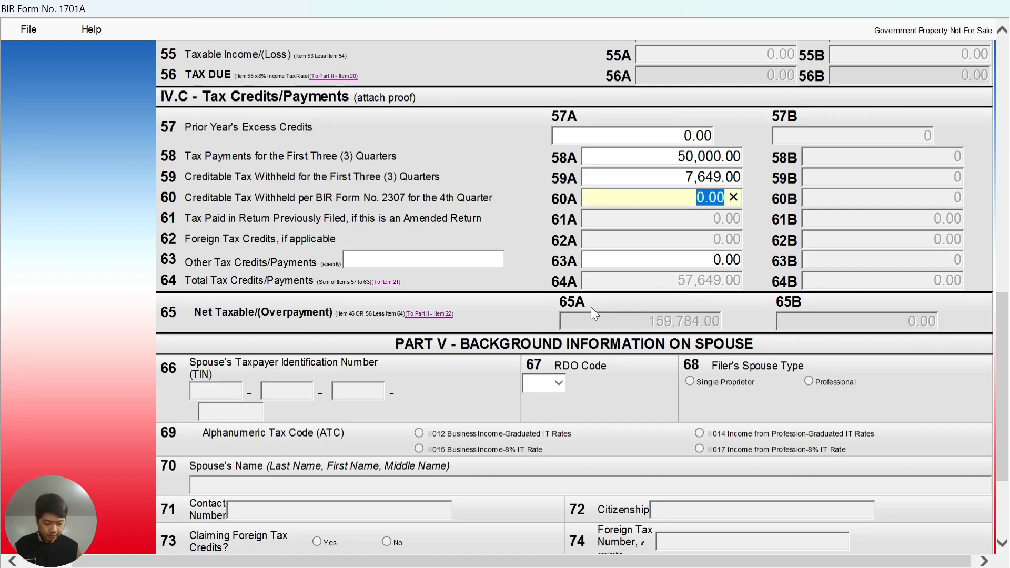
{"action": "type", "text": "2346"}
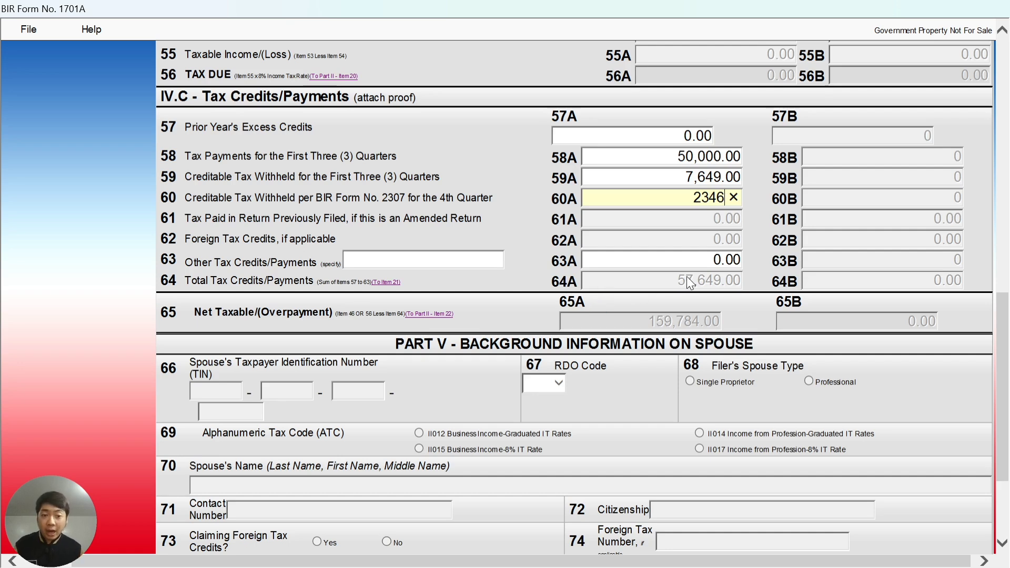
{"action": "left_click", "coordinate": [705, 221]}
{"action": "key", "text": "alt+Tab"}
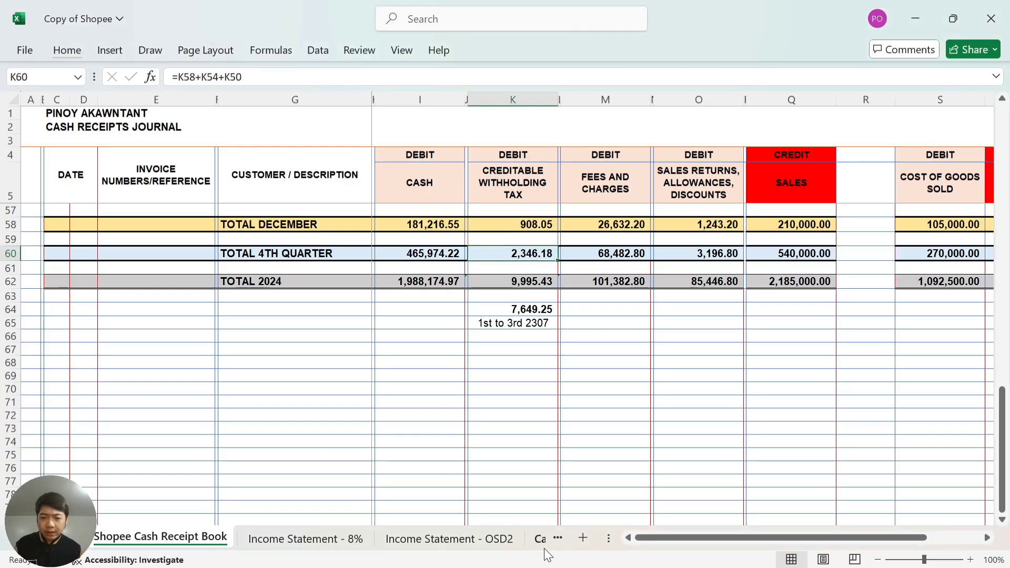
View the 2307 sheet of the October–December Shopee workbook showing 2346.18 tax withheld.
{"action": "left_click", "coordinate": [537, 537]}
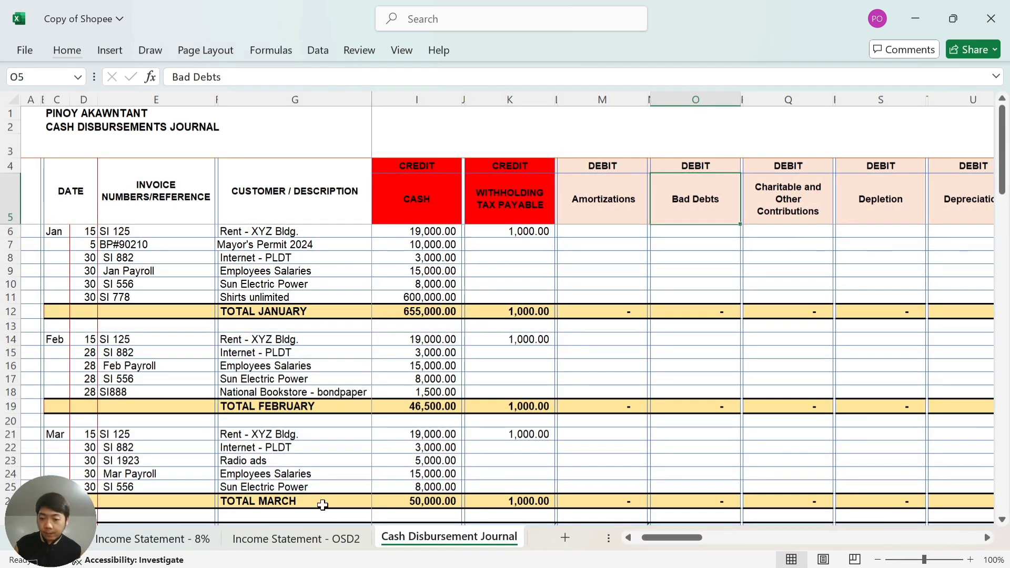
{"action": "key", "text": "alt+Tab"}
{"action": "key", "text": "Tab"}
{"action": "left_click", "coordinate": [462, 538]}
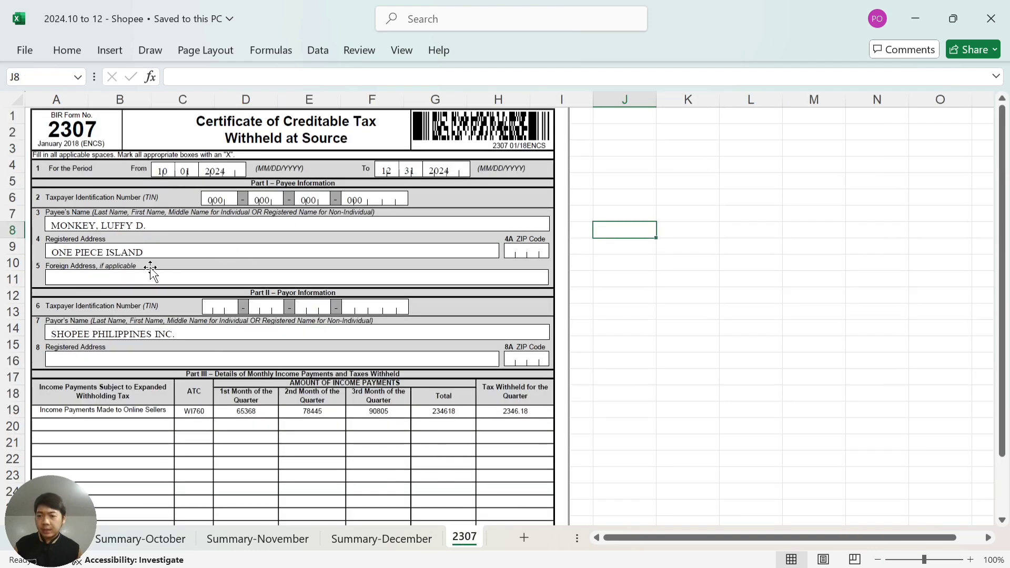
{"action": "scroll", "coordinate": [153, 376], "scroll_direction": "down", "scroll_amount": 2}
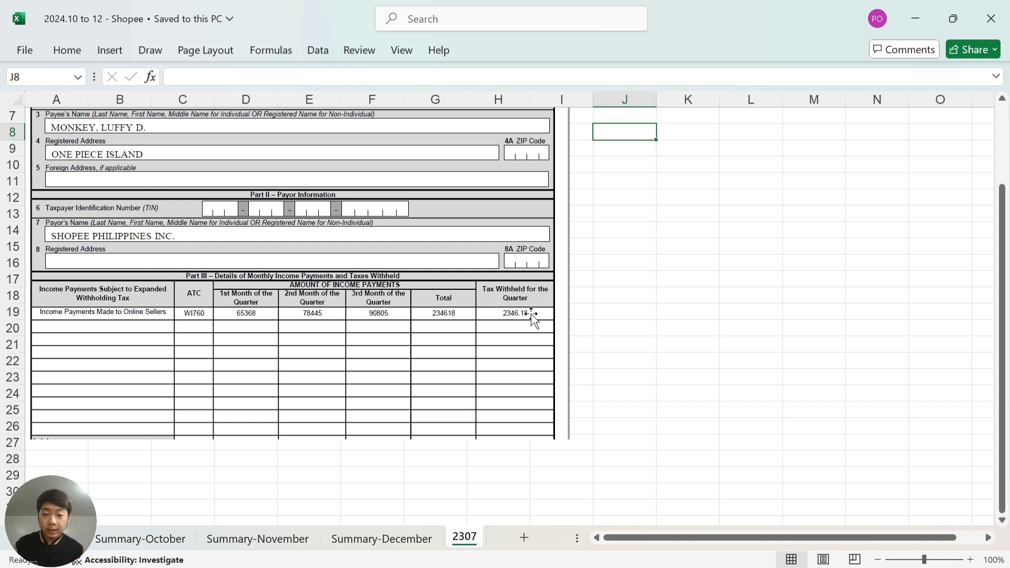
{"action": "key", "text": "alt+Tab"}
Review Form 1701A's Part IV.C credits of 59,995.00 and 157,438.00 net payable, plus Part V.
{"action": "left_click", "coordinate": [585, 283]}
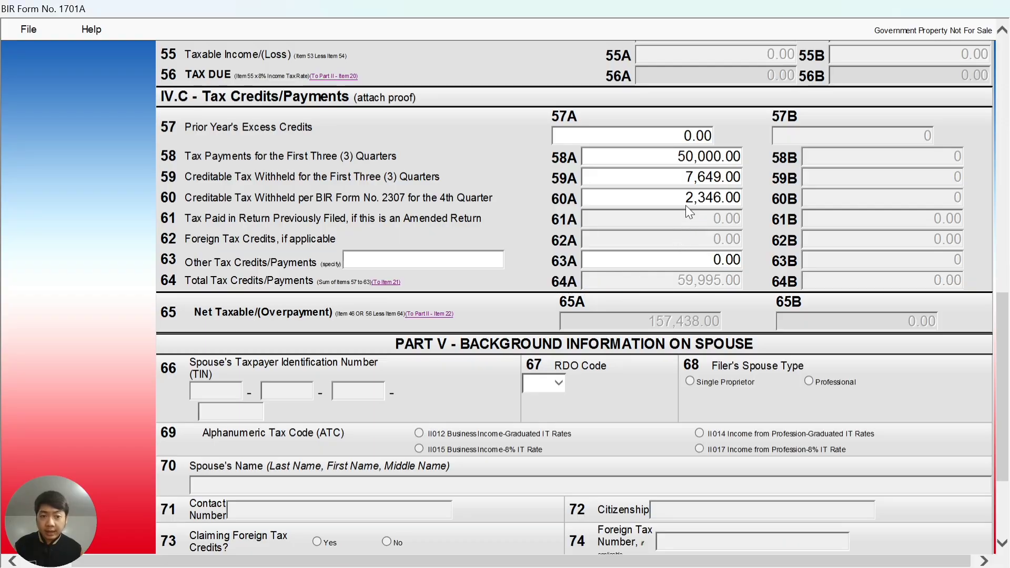
{"action": "scroll", "coordinate": [680, 213], "scroll_direction": "down", "scroll_amount": 5}
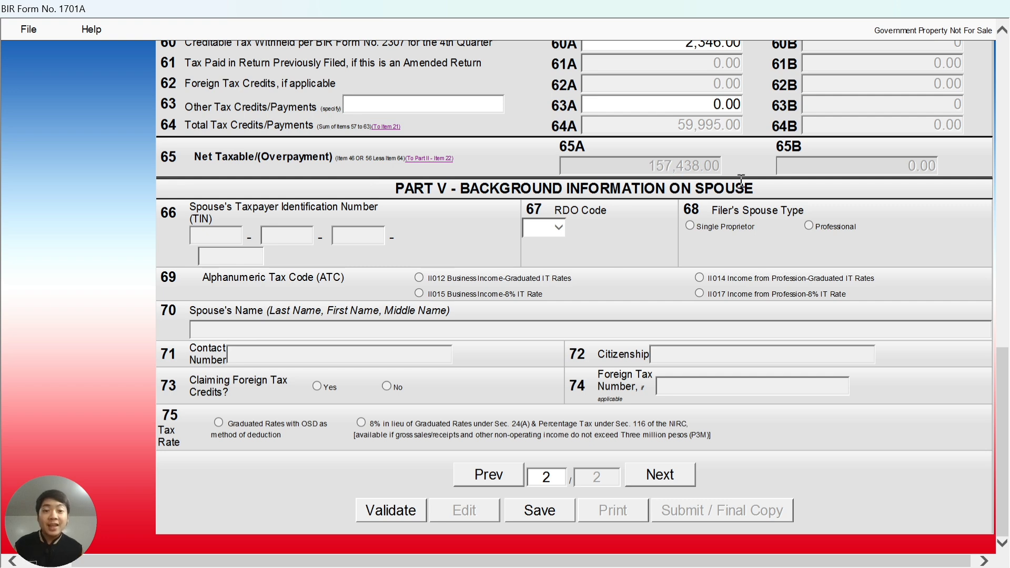
{"action": "scroll", "coordinate": [741, 180], "scroll_direction": "up", "scroll_amount": 3}
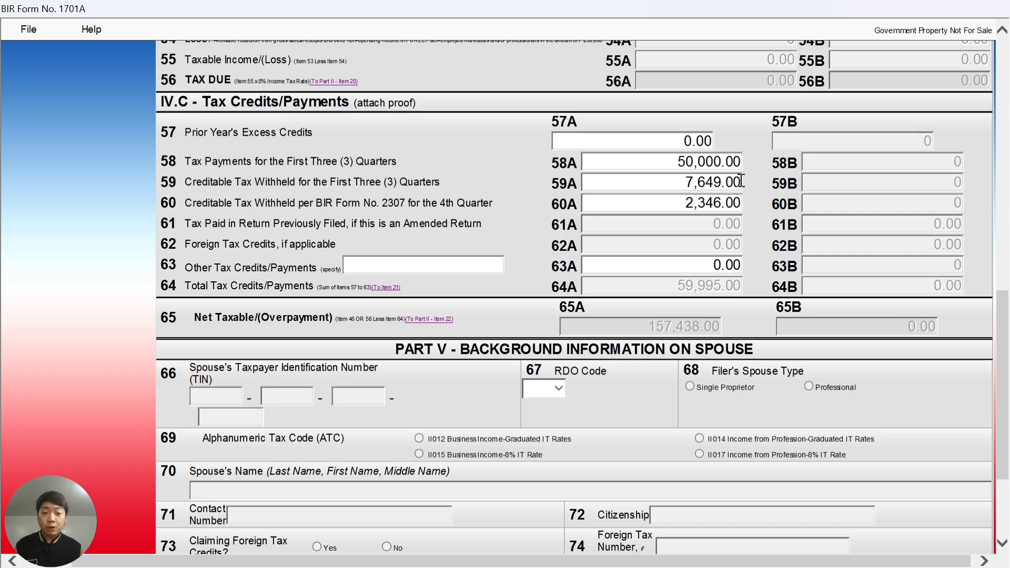
{"action": "scroll", "coordinate": [742, 180], "scroll_direction": "down", "scroll_amount": 3}
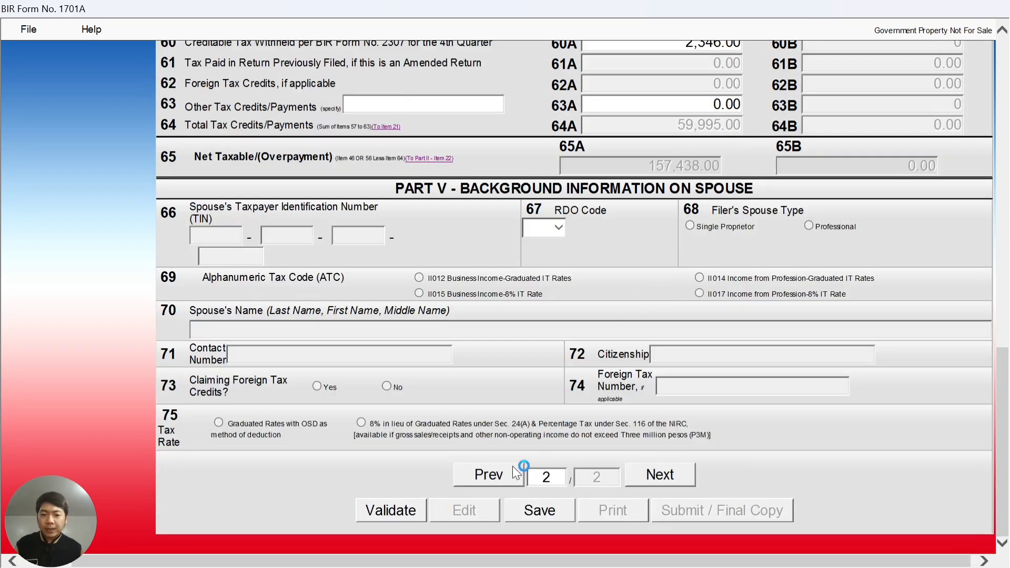
Go back to page 1, check the 157,438.00 total amount payable, and validate the return.
{"action": "left_click", "coordinate": [468, 479]}
{"action": "scroll", "coordinate": [588, 335], "scroll_direction": "up", "scroll_amount": 6}
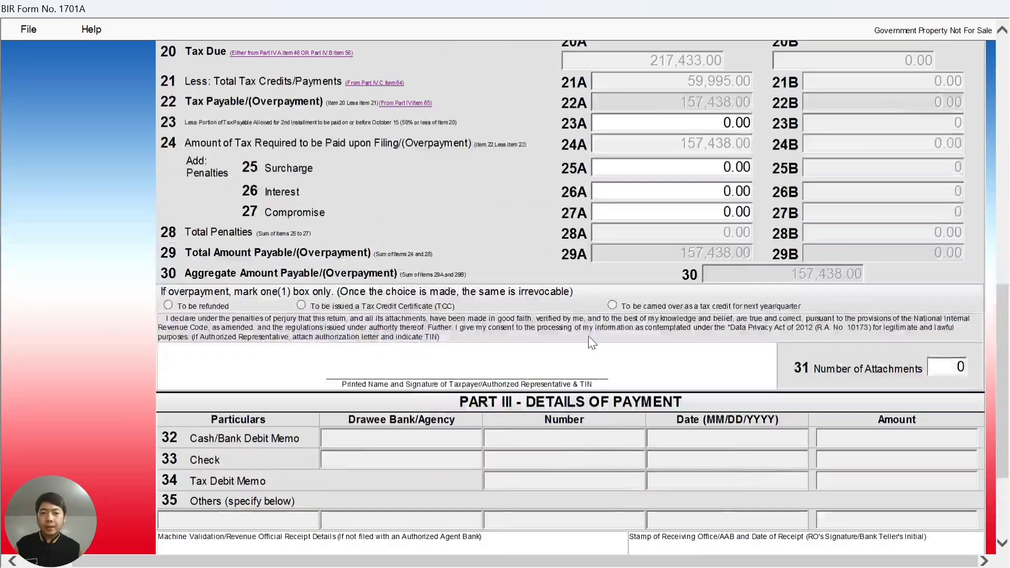
{"action": "scroll", "coordinate": [590, 336], "scroll_direction": "up", "scroll_amount": 2}
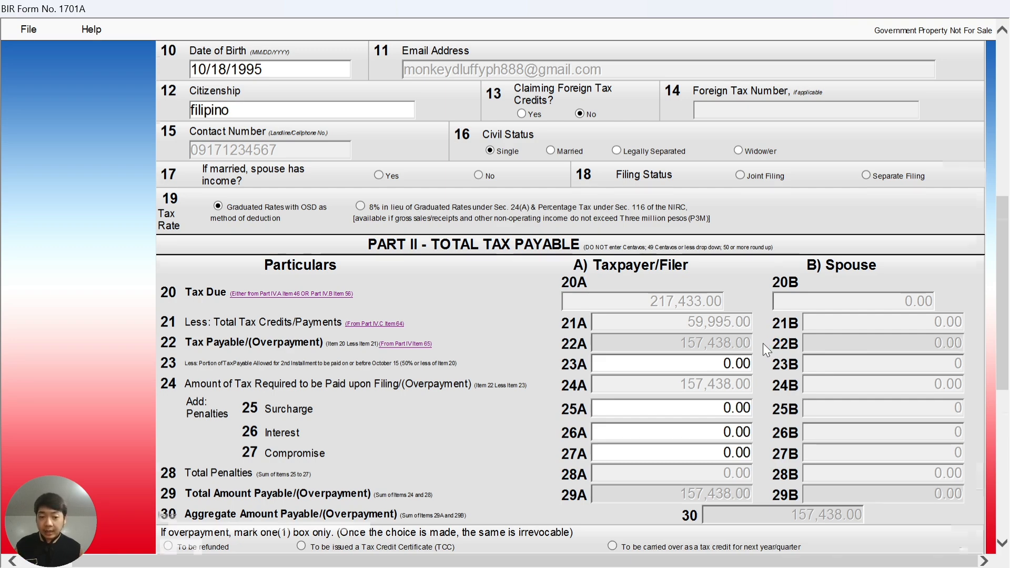
{"action": "scroll", "coordinate": [763, 343], "scroll_direction": "down", "scroll_amount": 5}
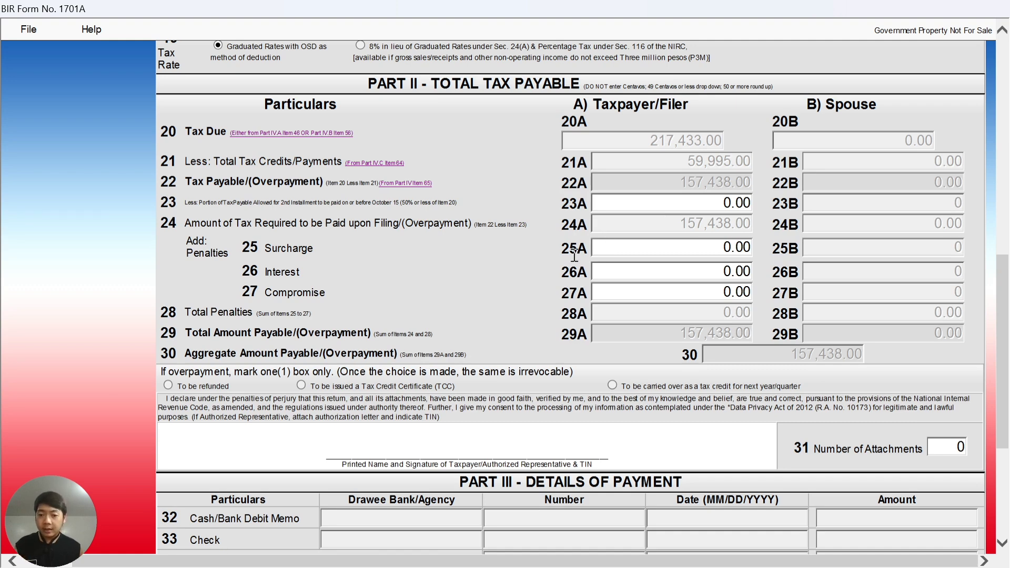
{"action": "scroll", "coordinate": [575, 256], "scroll_direction": "down", "scroll_amount": 3}
{"action": "scroll", "coordinate": [575, 255], "scroll_direction": "down", "scroll_amount": 5}
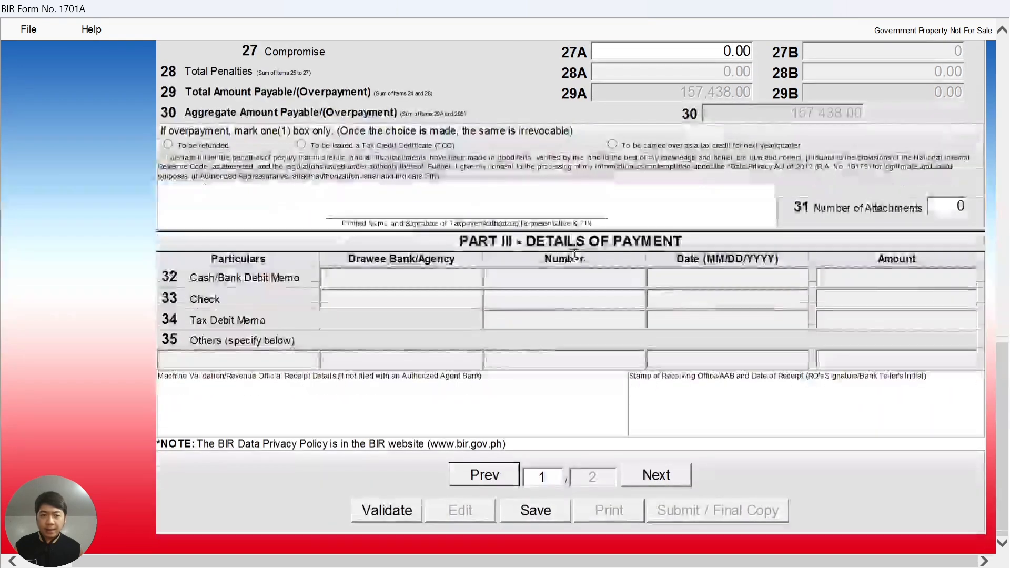
{"action": "left_click", "coordinate": [389, 513]}
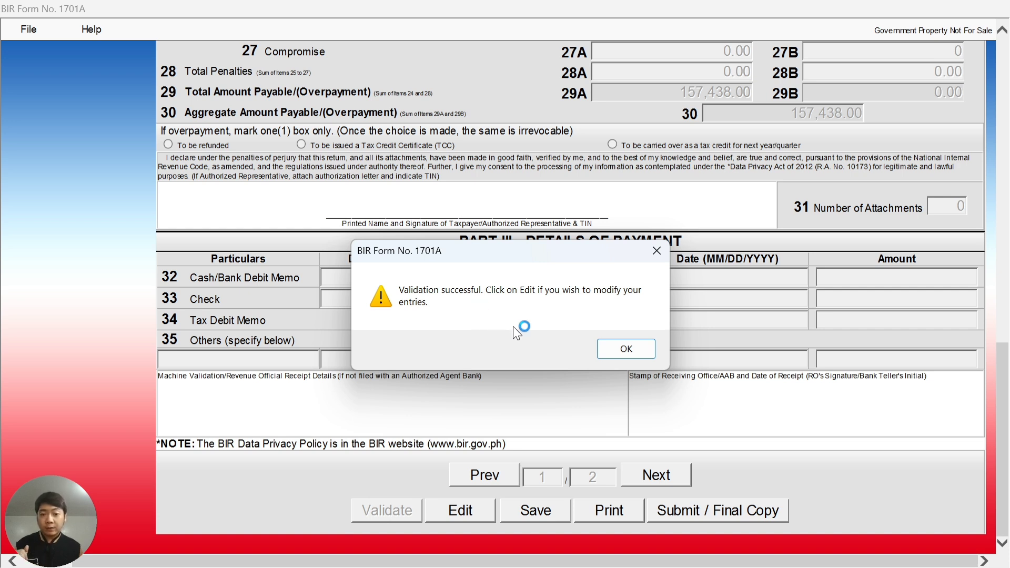
Save the validated 1701A return, acknowledge both save messages, and switch to print view.
{"action": "left_click", "coordinate": [621, 354]}
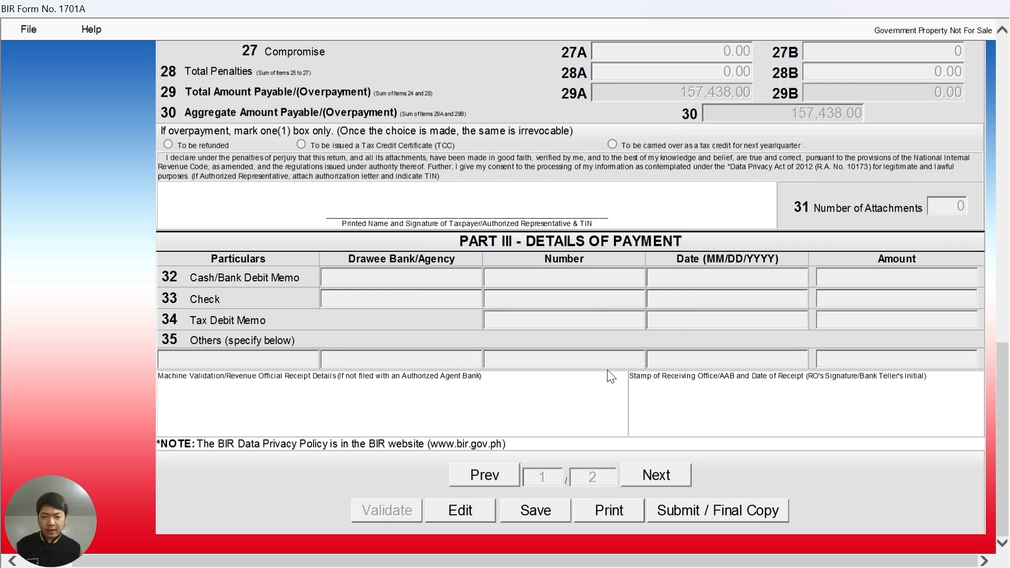
{"action": "left_click", "coordinate": [535, 516]}
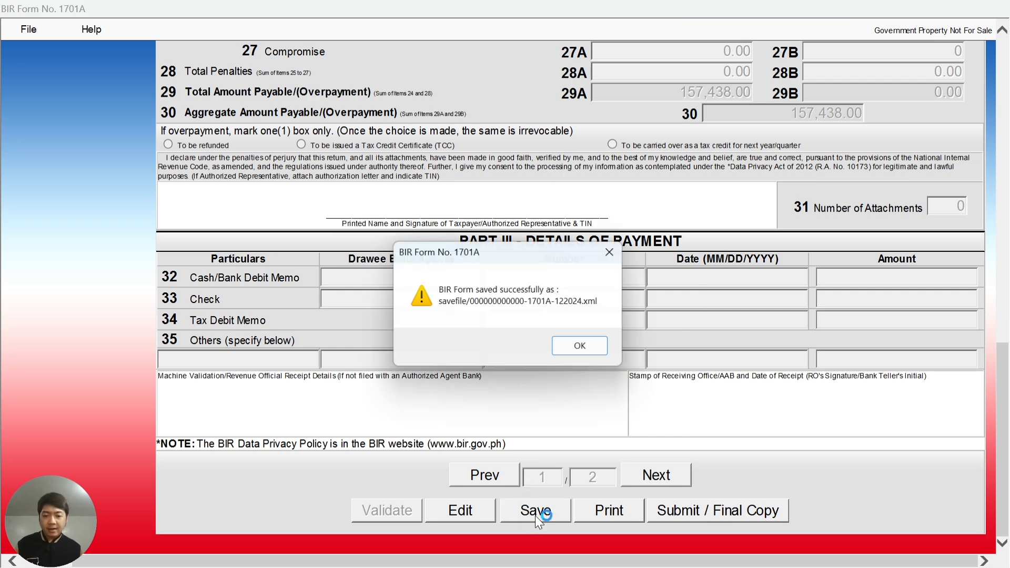
{"action": "left_click", "coordinate": [586, 348]}
{"action": "left_click", "coordinate": [610, 348]}
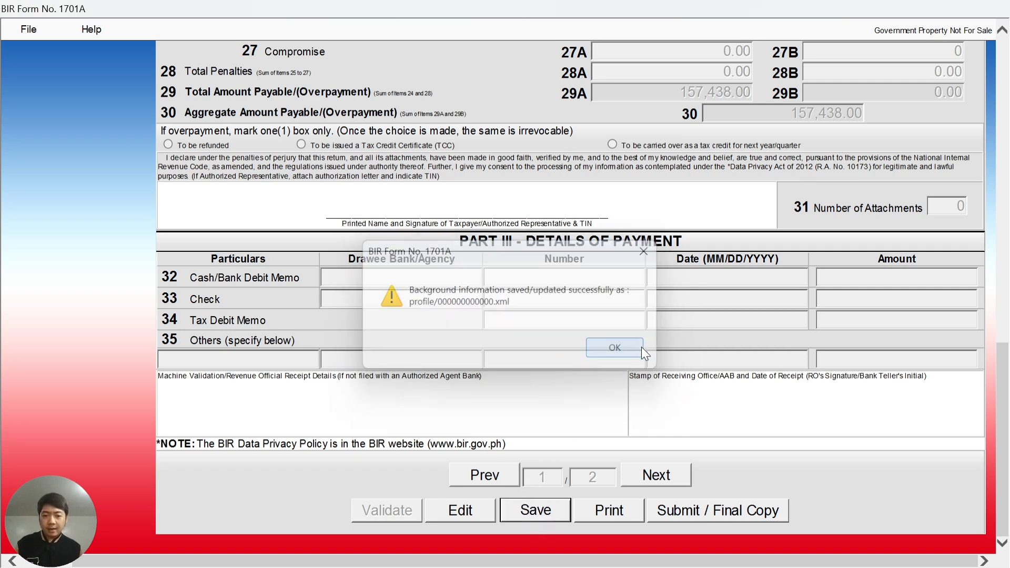
{"action": "left_click", "coordinate": [611, 510]}
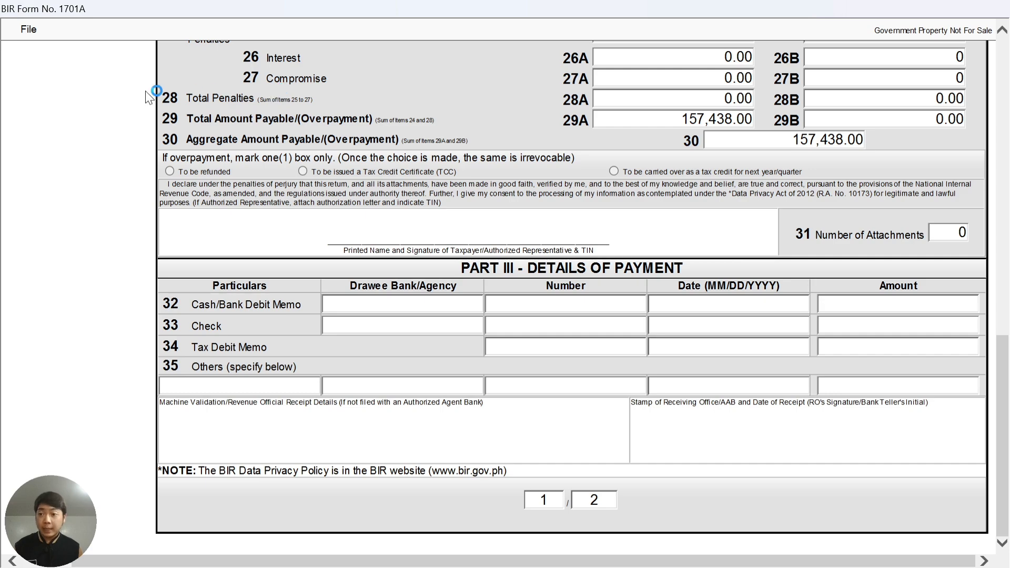
Cancel the print view and submit the 1701A as the final copy, confirming the submission.
{"action": "left_click", "coordinate": [32, 32]}
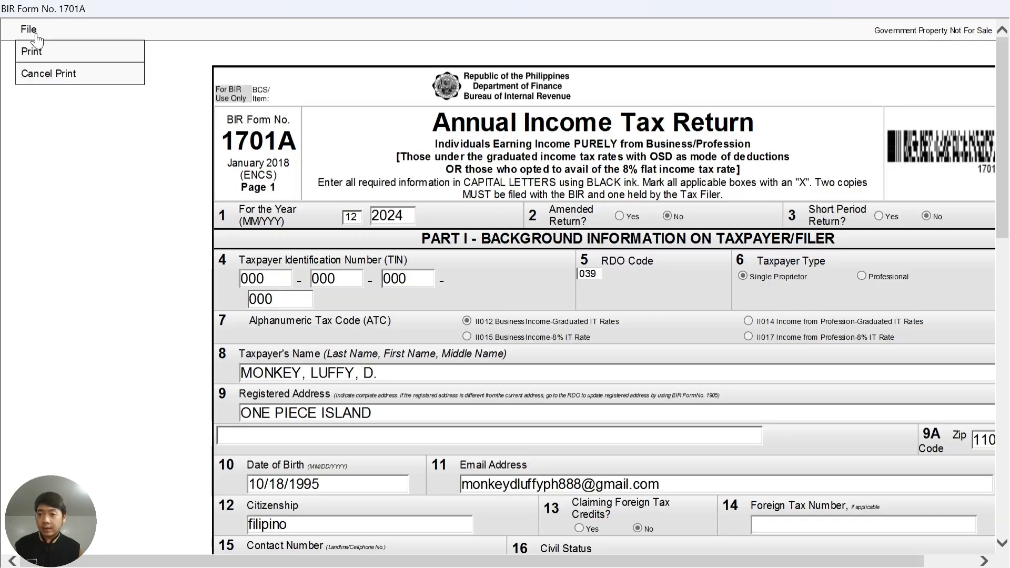
{"action": "left_click", "coordinate": [58, 75]}
{"action": "scroll", "coordinate": [579, 315], "scroll_direction": "down", "scroll_amount": 15}
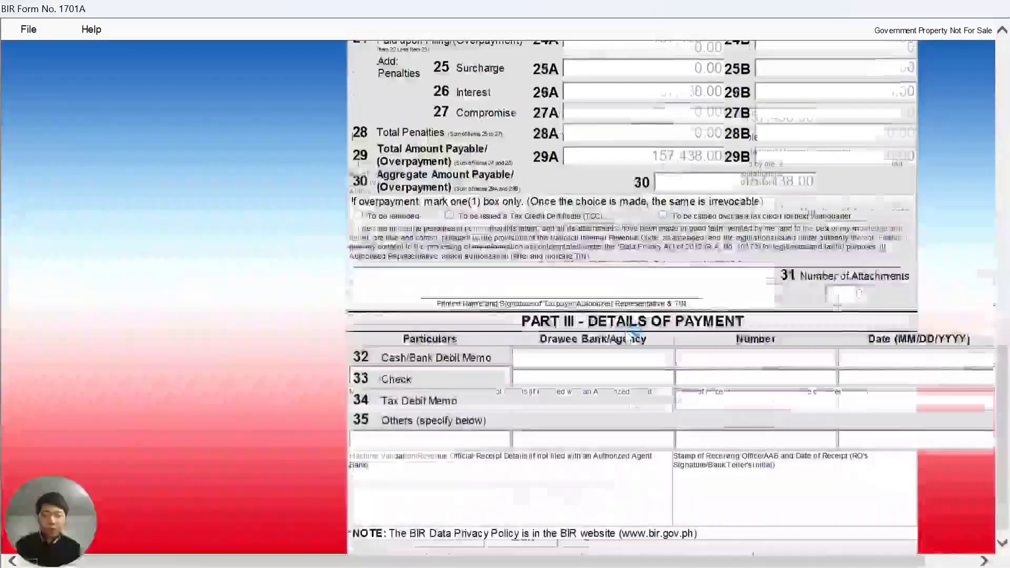
{"action": "scroll", "coordinate": [633, 331], "scroll_direction": "down", "scroll_amount": 3}
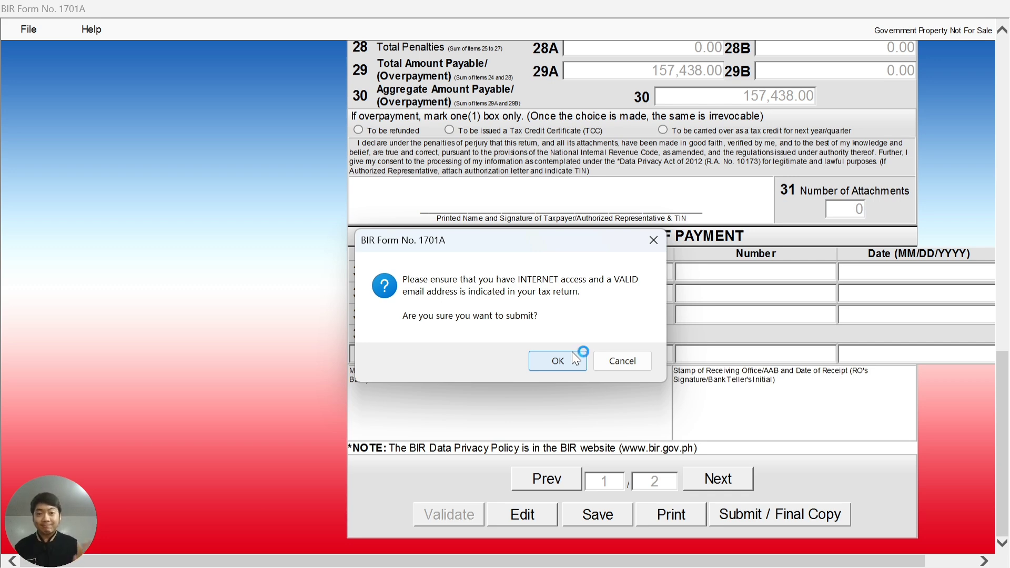
{"action": "left_click", "coordinate": [572, 353]}
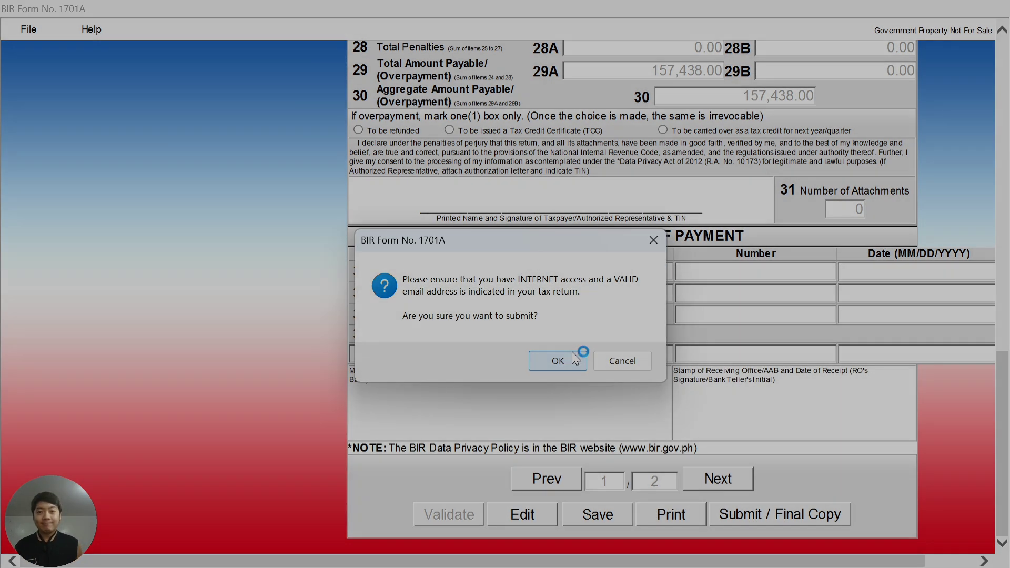